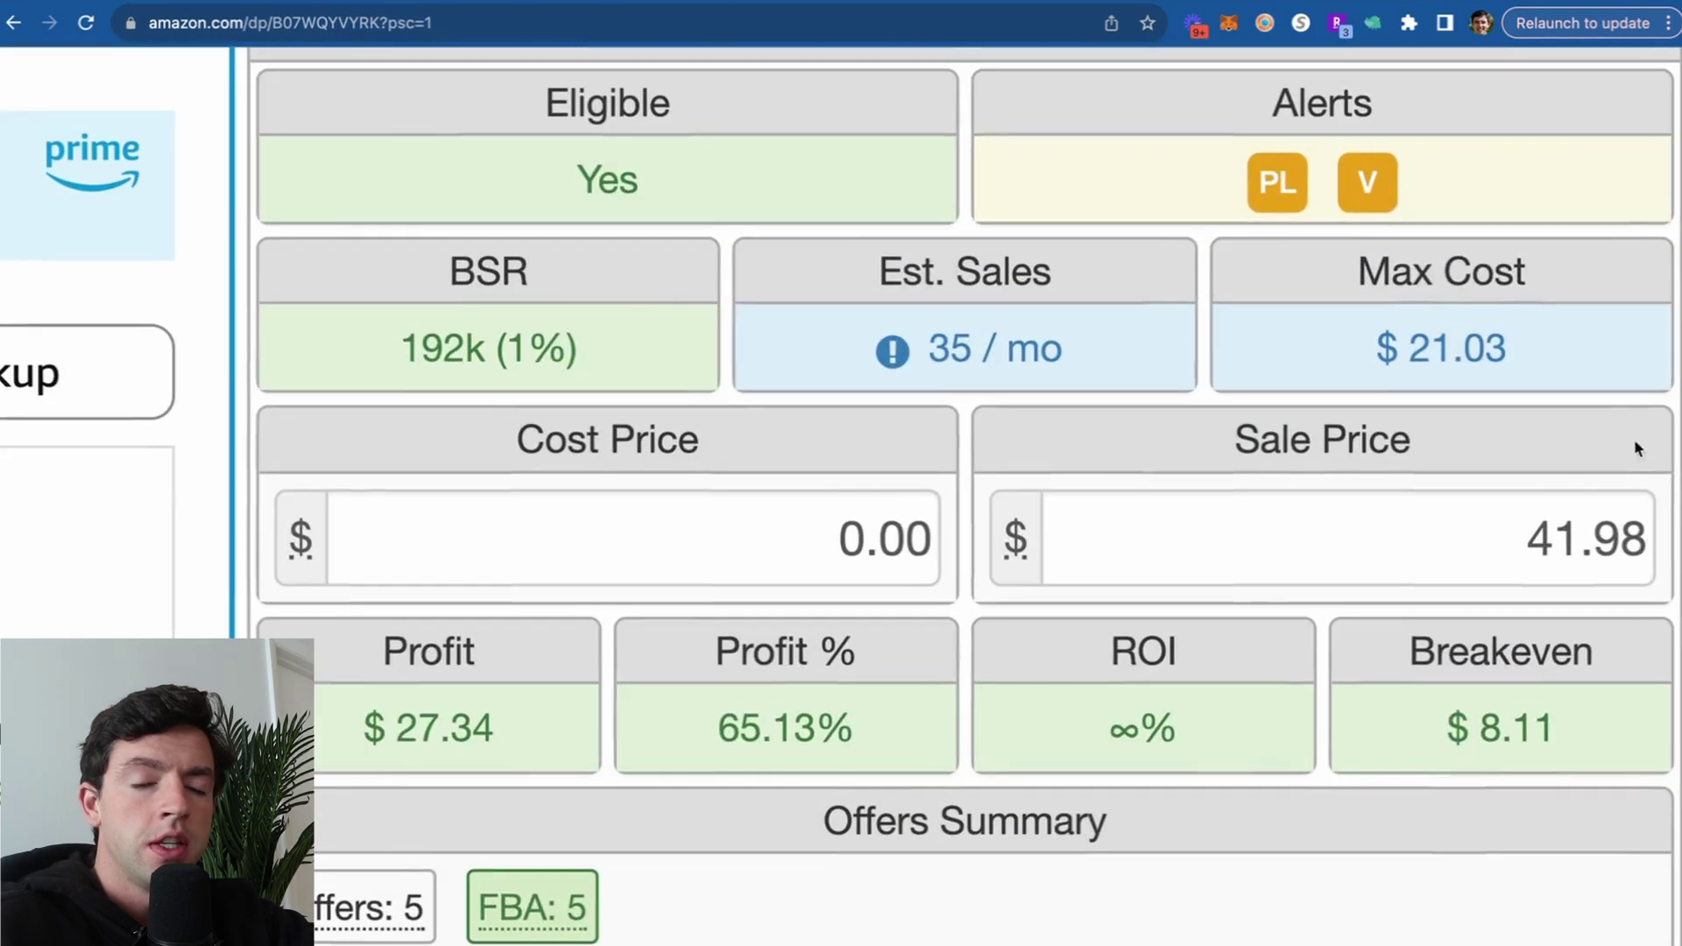
Check the maximum cost and the alerts in the SellerAmp Quick Info for the Stafford 6 Pack briefs
mouse_move(1592, 378)
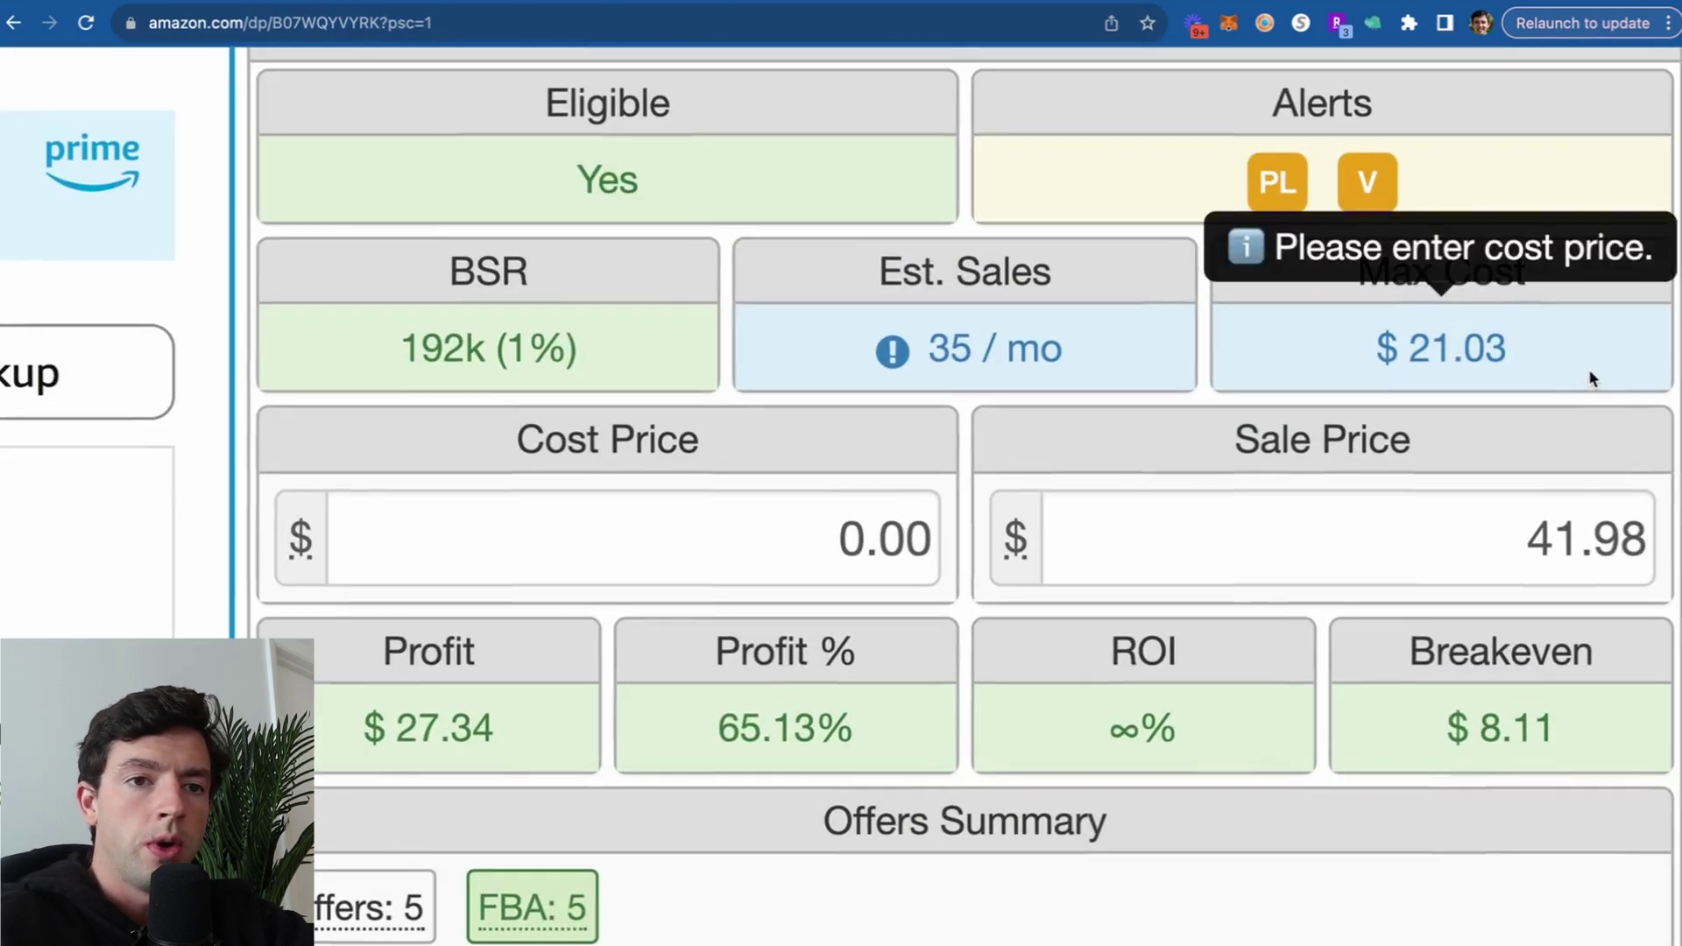
scroll(1590, 370, "up", 1)
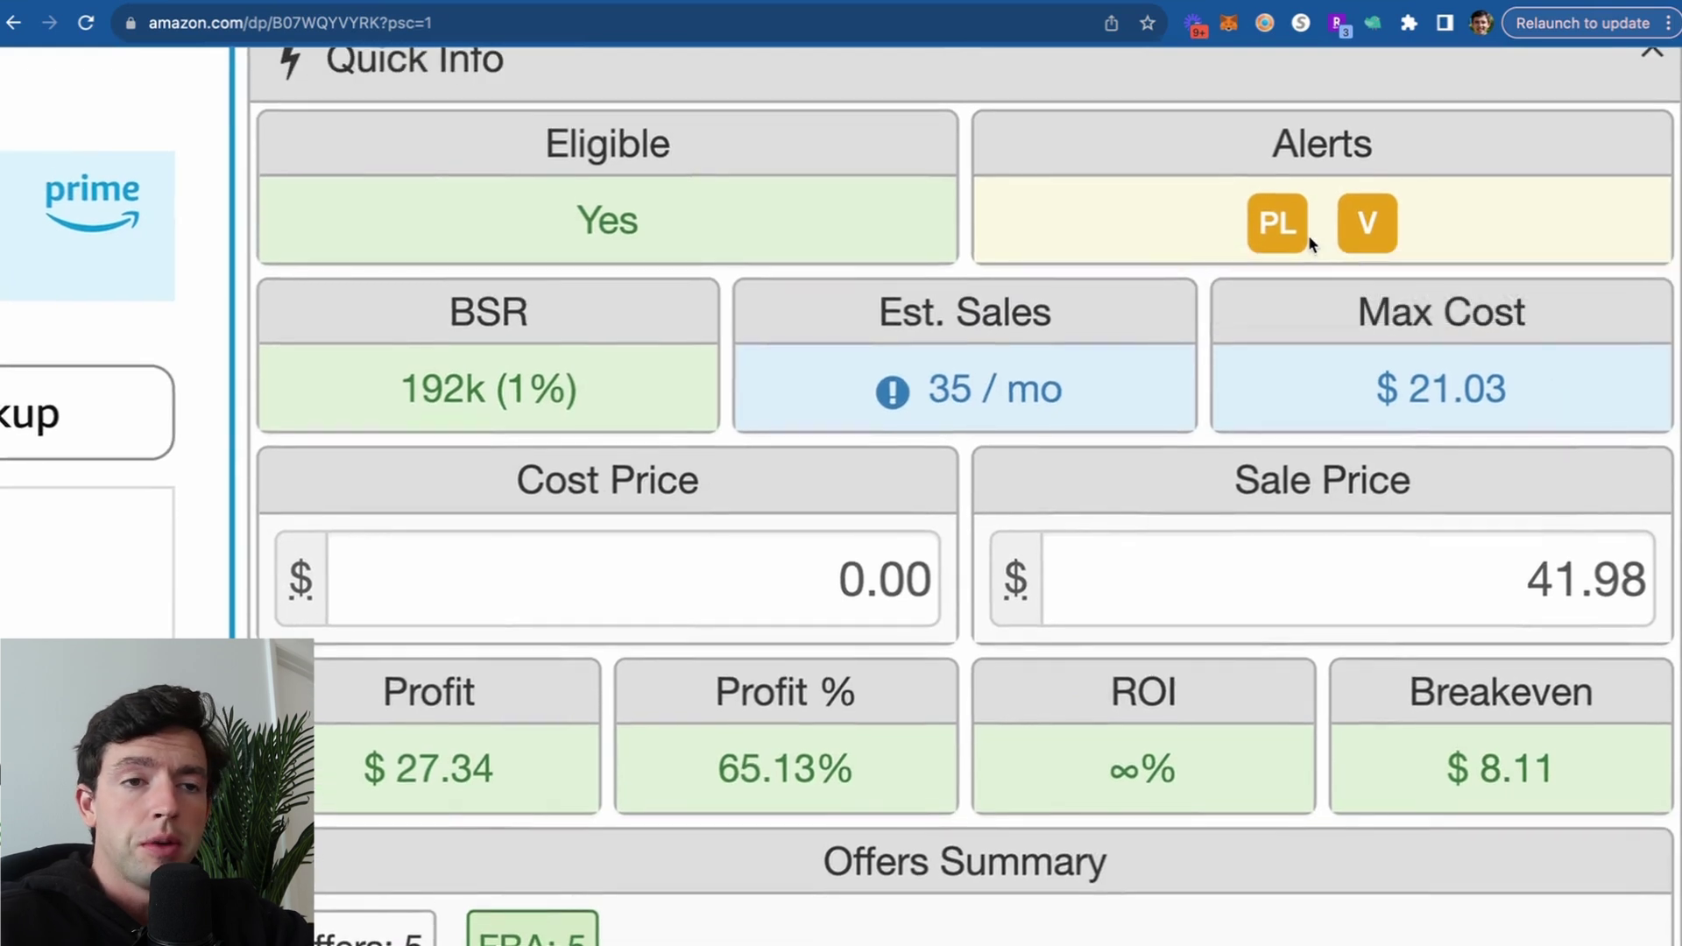
mouse_move(1290, 228)
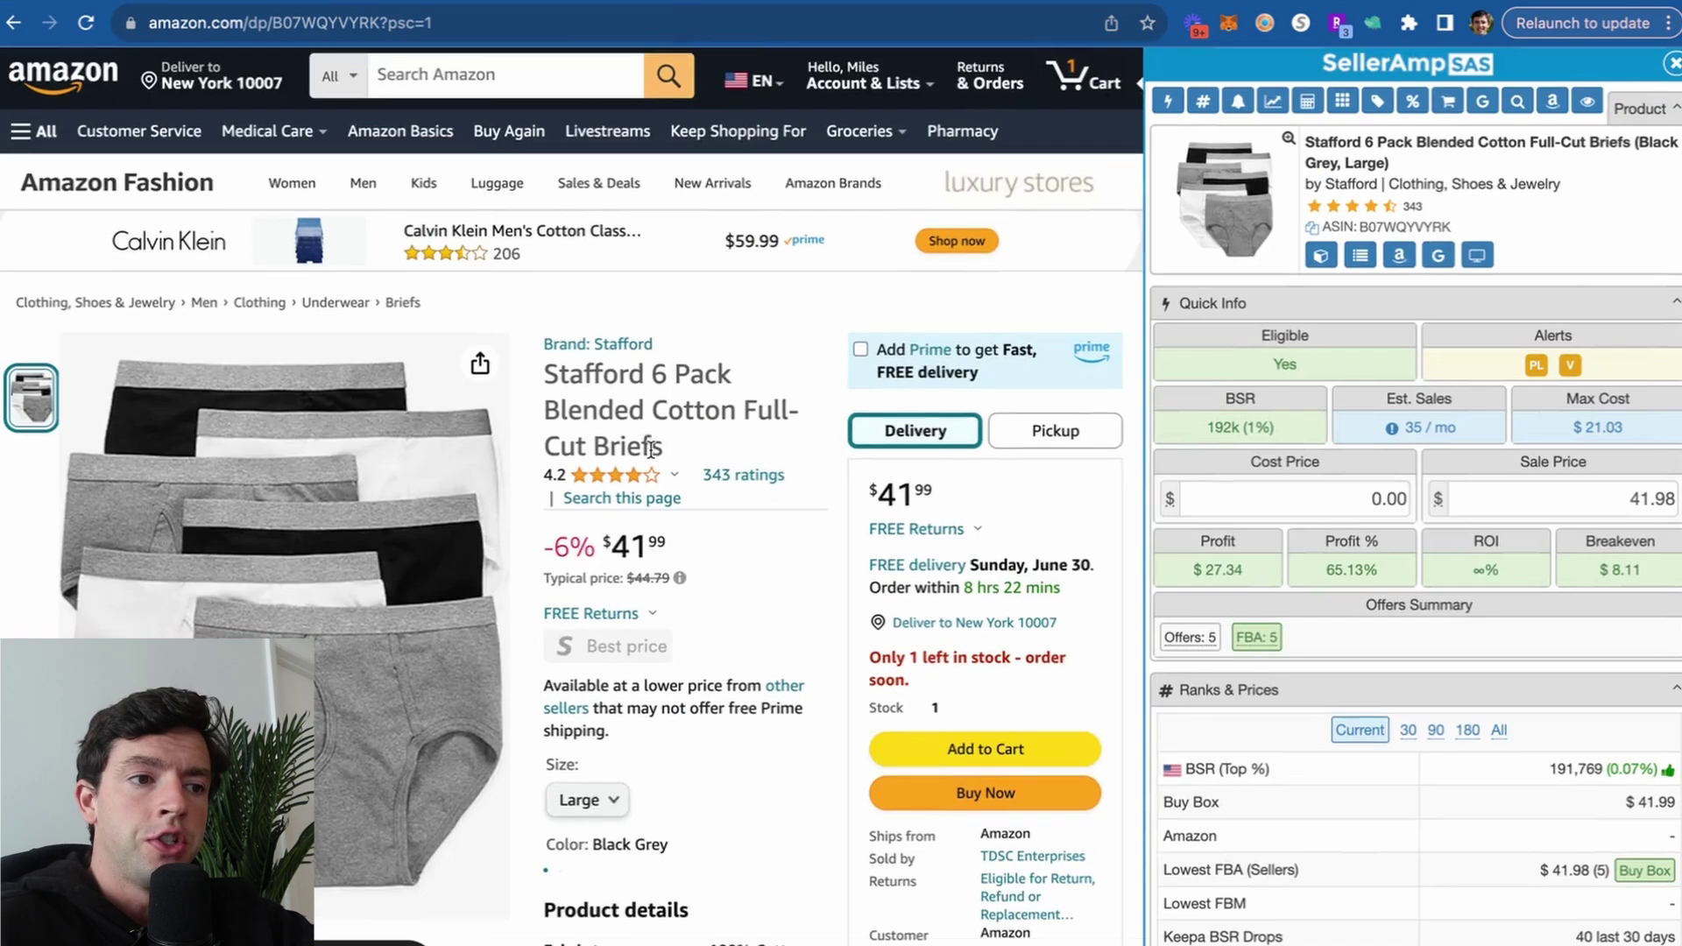
Set the Keepa price history range to Year and examine the briefs' buy box price, sales rank and offer count
scroll(653, 455, "down", 10)
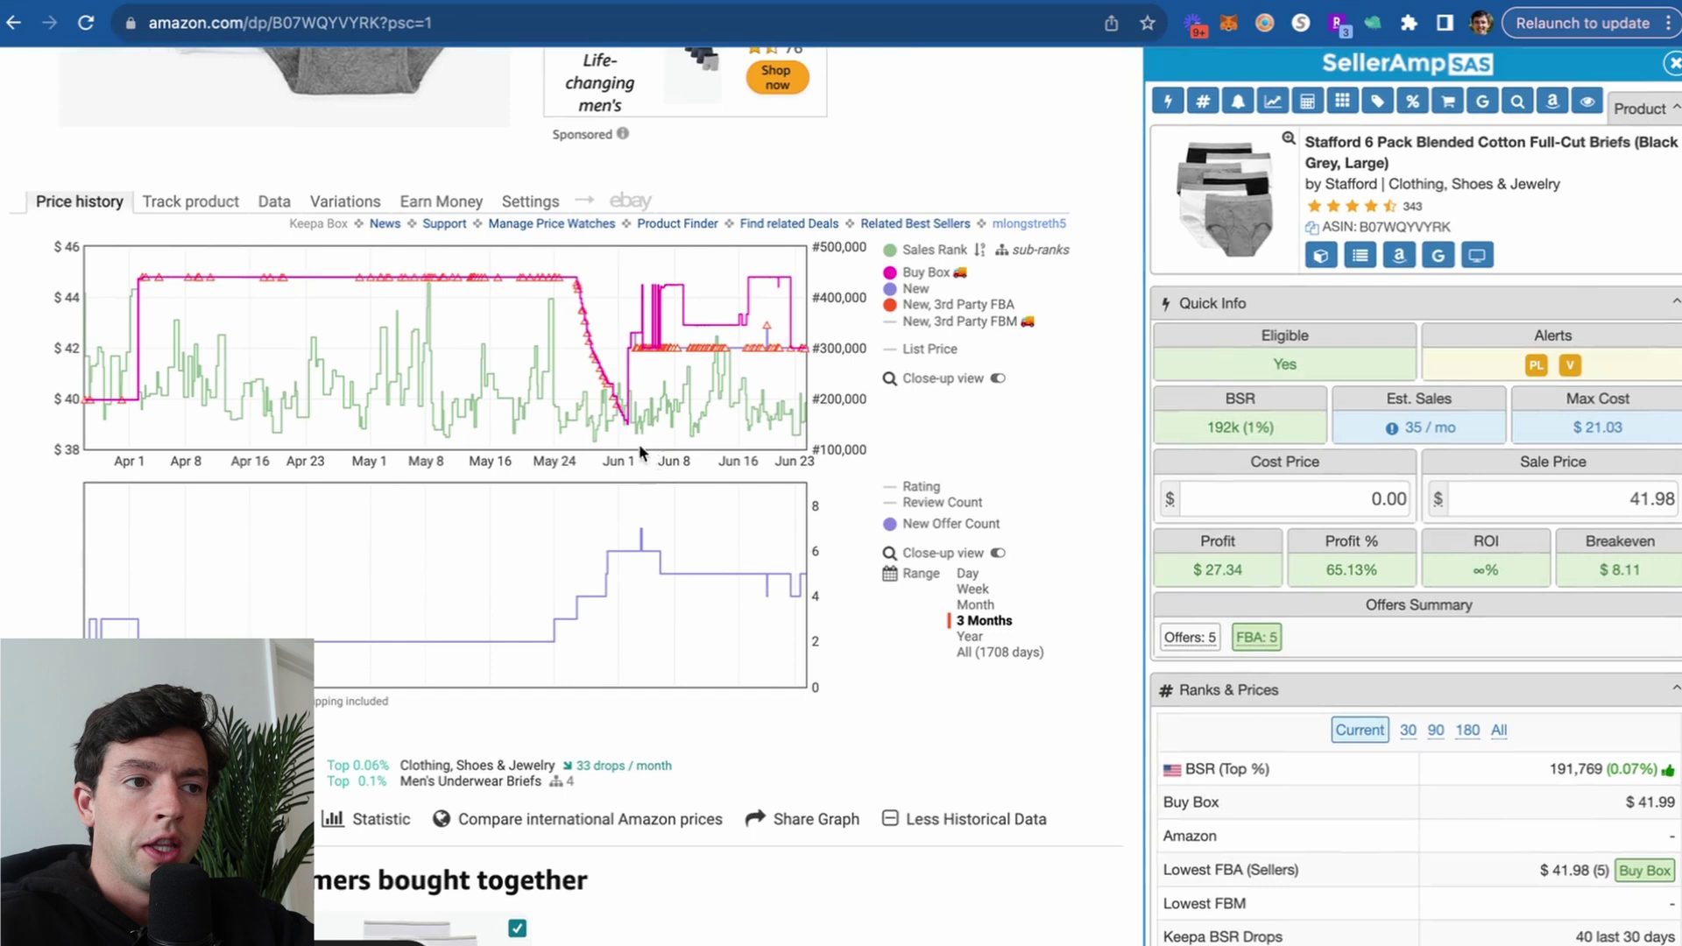
mouse_move(569, 426)
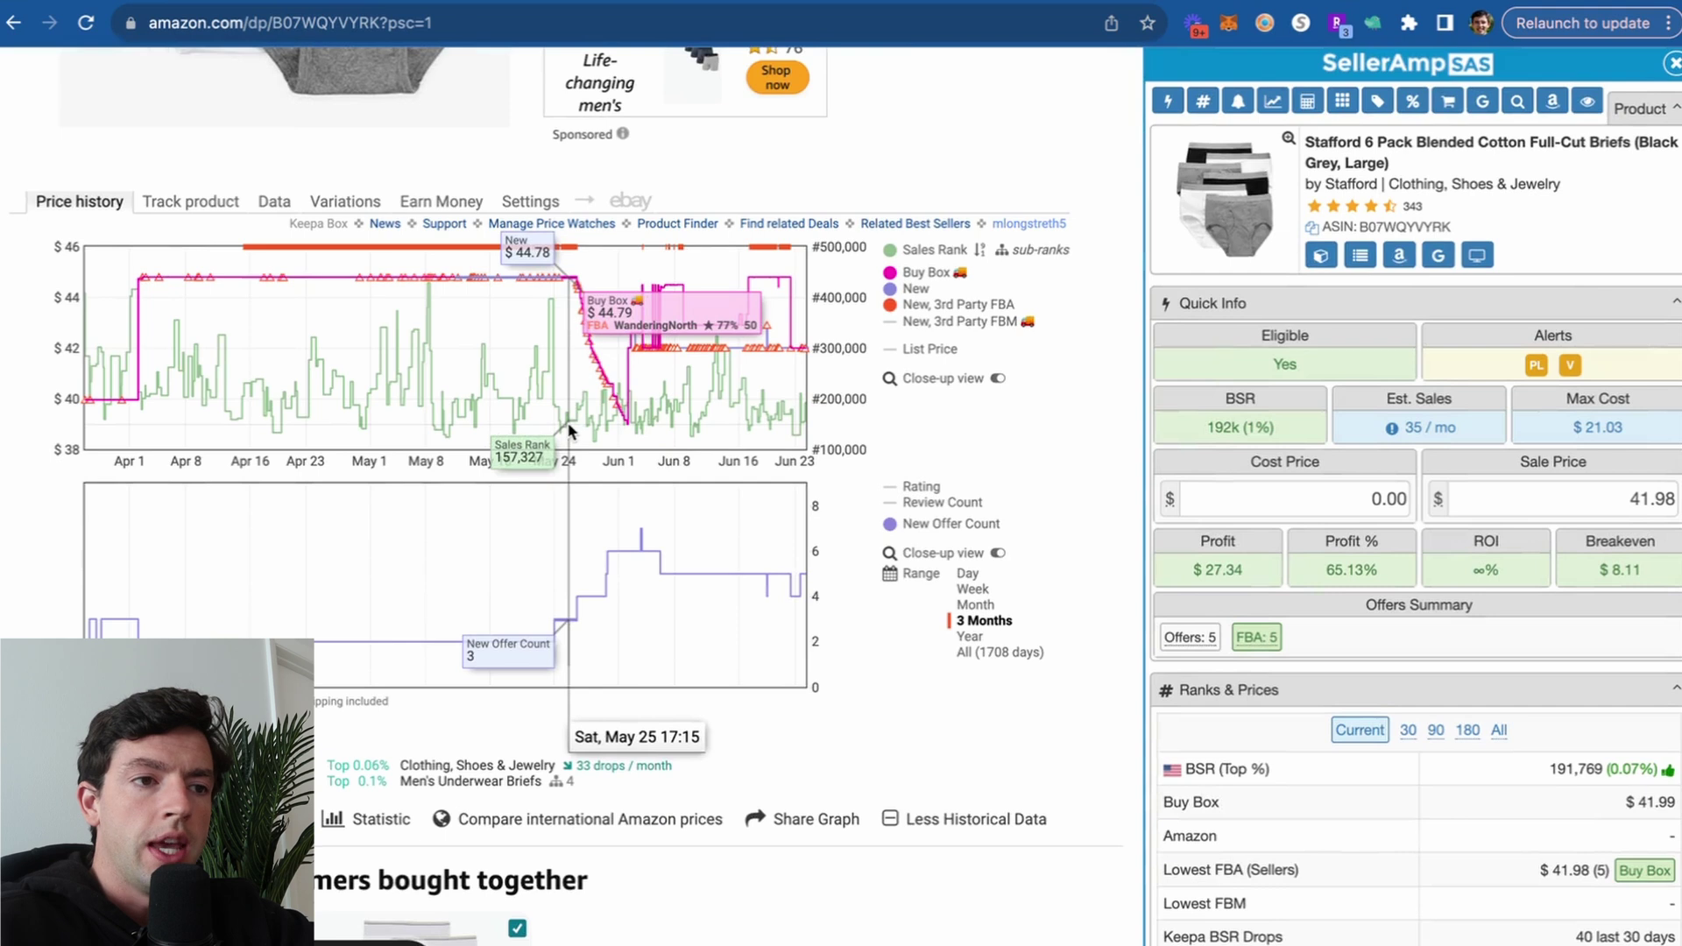
left_click(980, 641)
scroll(19, 470, "up", 5)
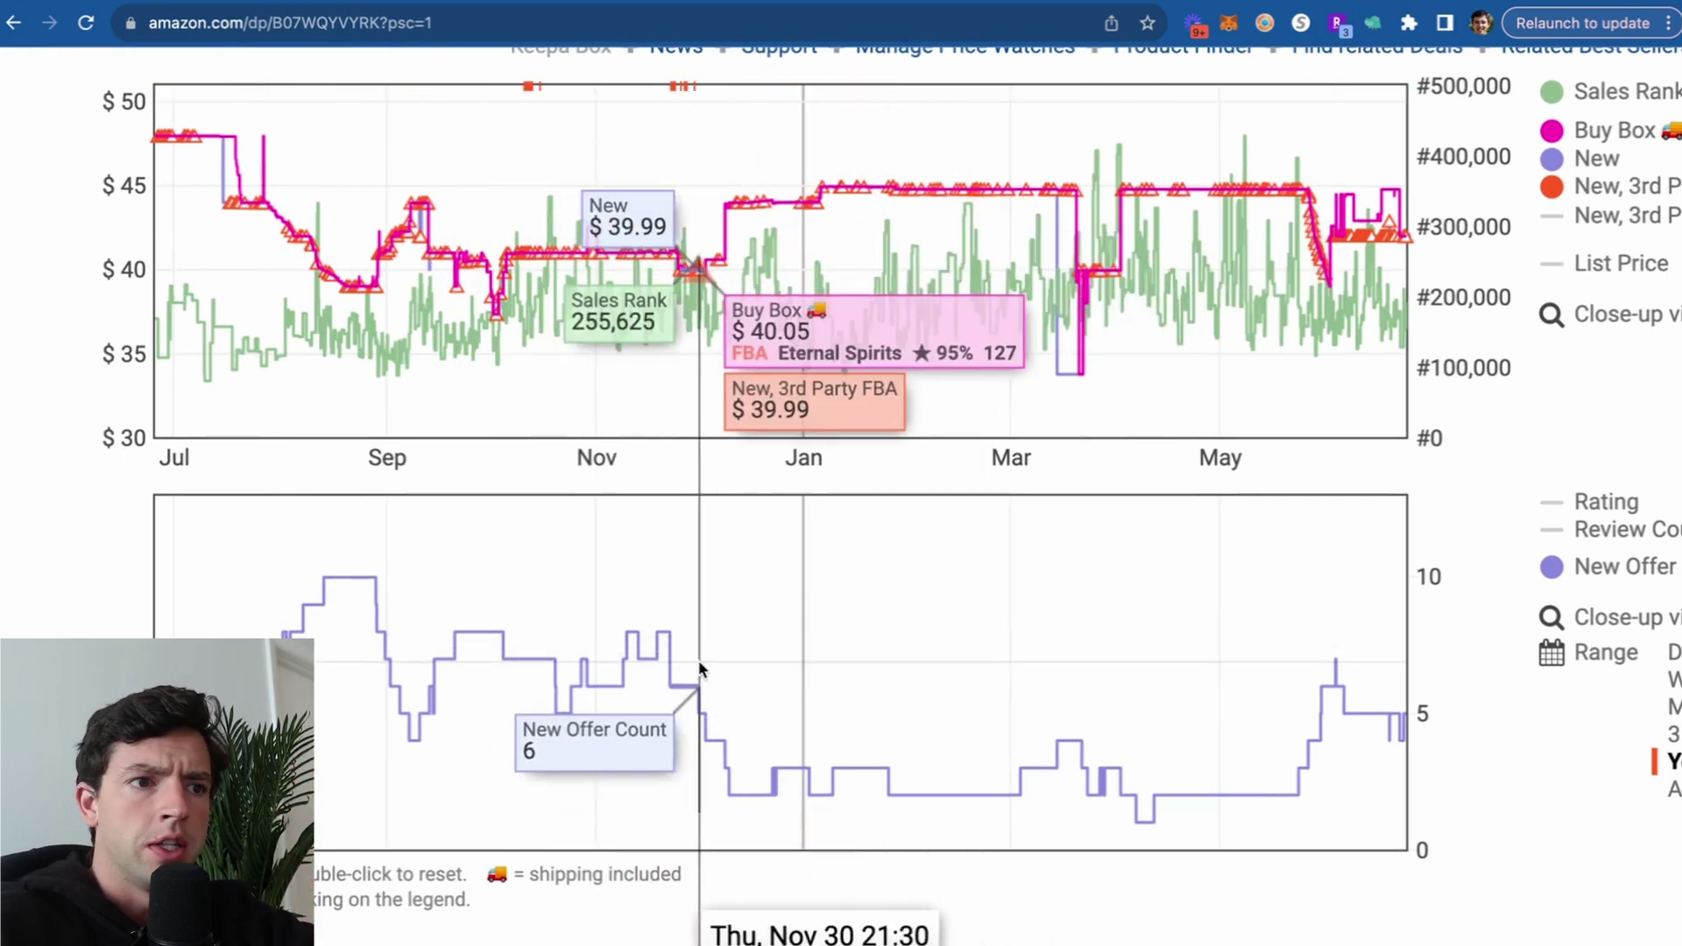
scroll(692, 668, "down", 5)
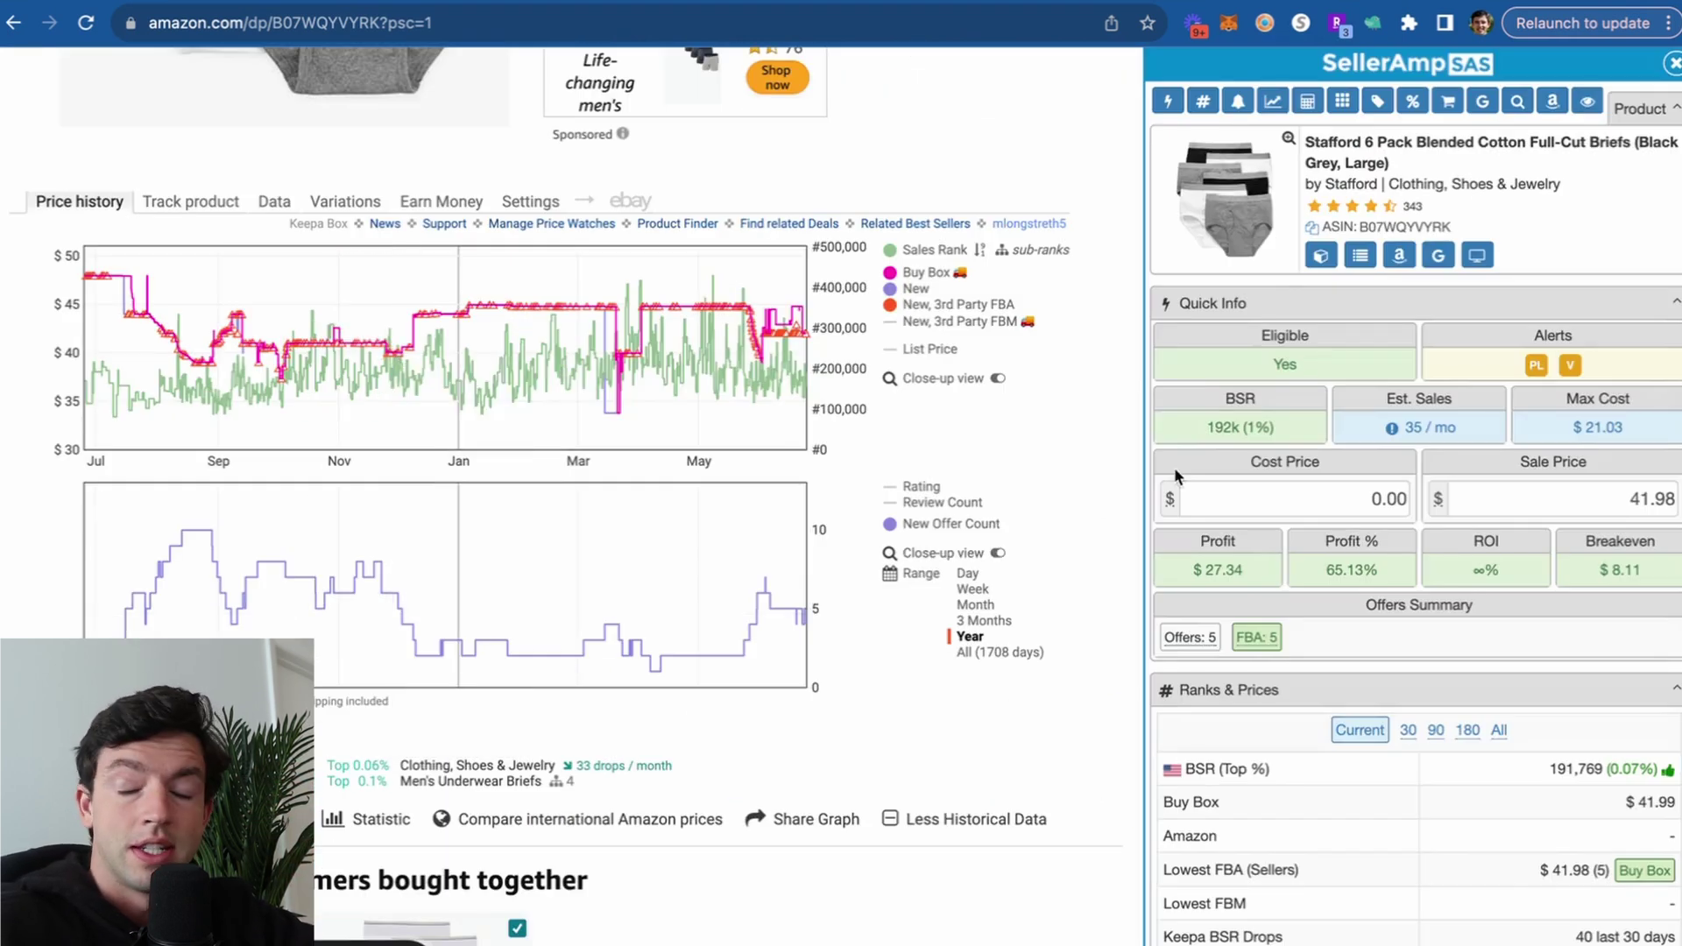
Return to the start of the briefs listing and review its price and the maximum cost in Quick Info
scroll(1174, 466, "up", 15)
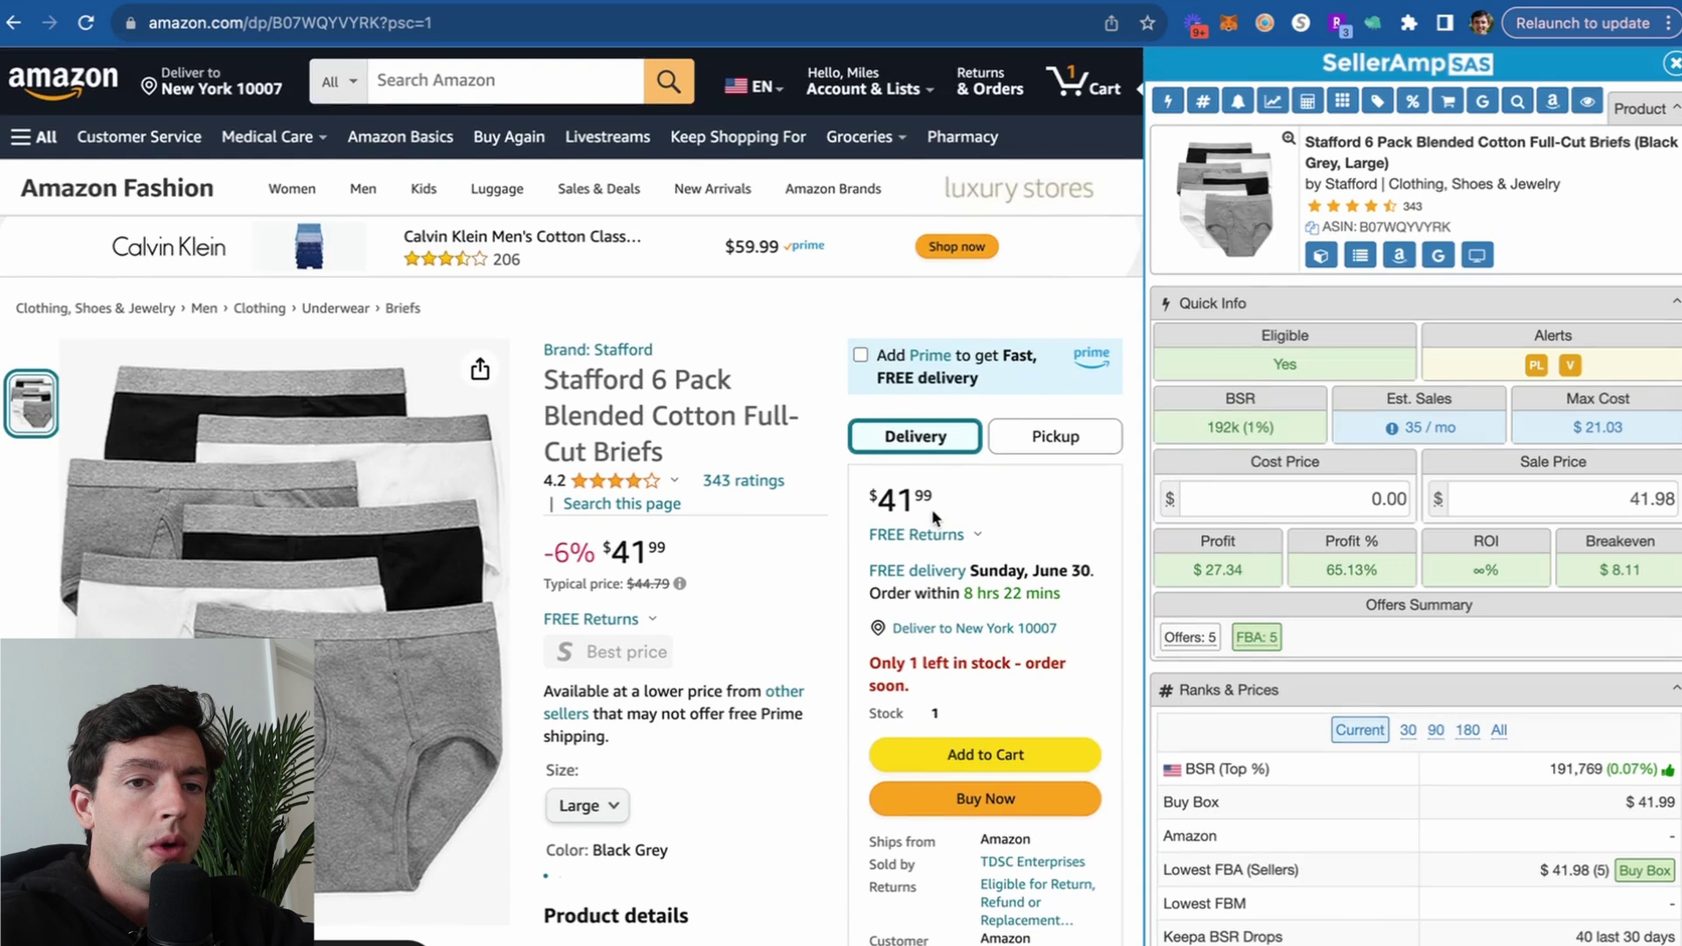
scroll(932, 508, "up", 5)
scroll(932, 518, "down", 5)
mouse_move(1650, 436)
scroll(1647, 443, "up", 5)
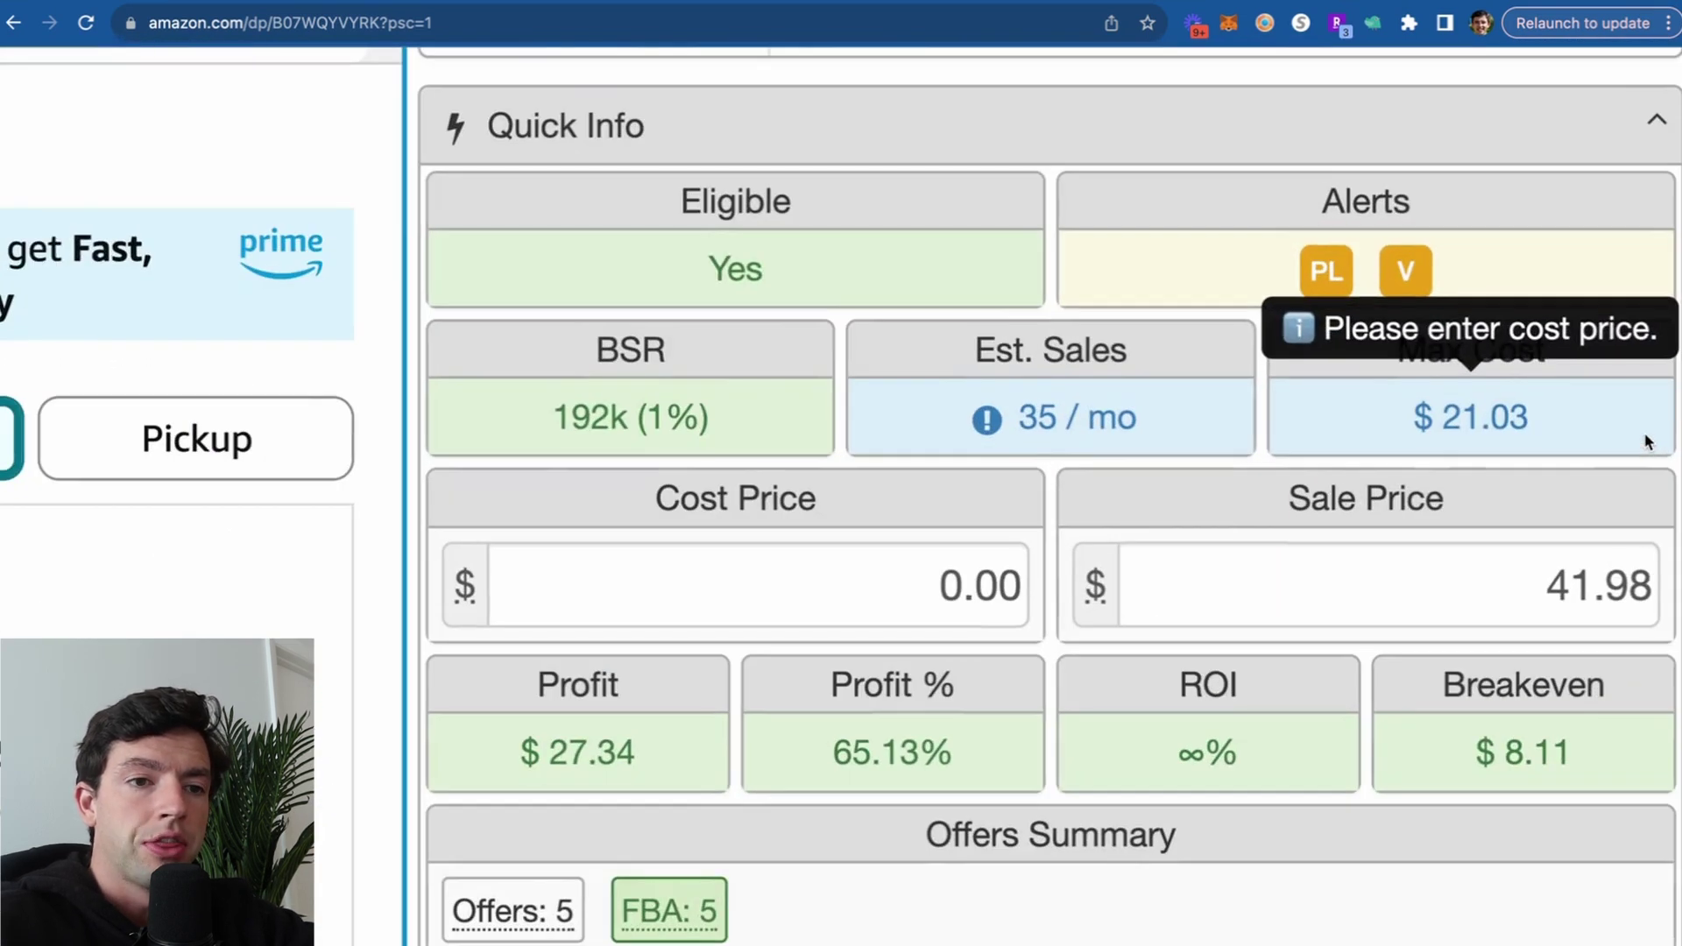
scroll(1647, 443, "down", 5)
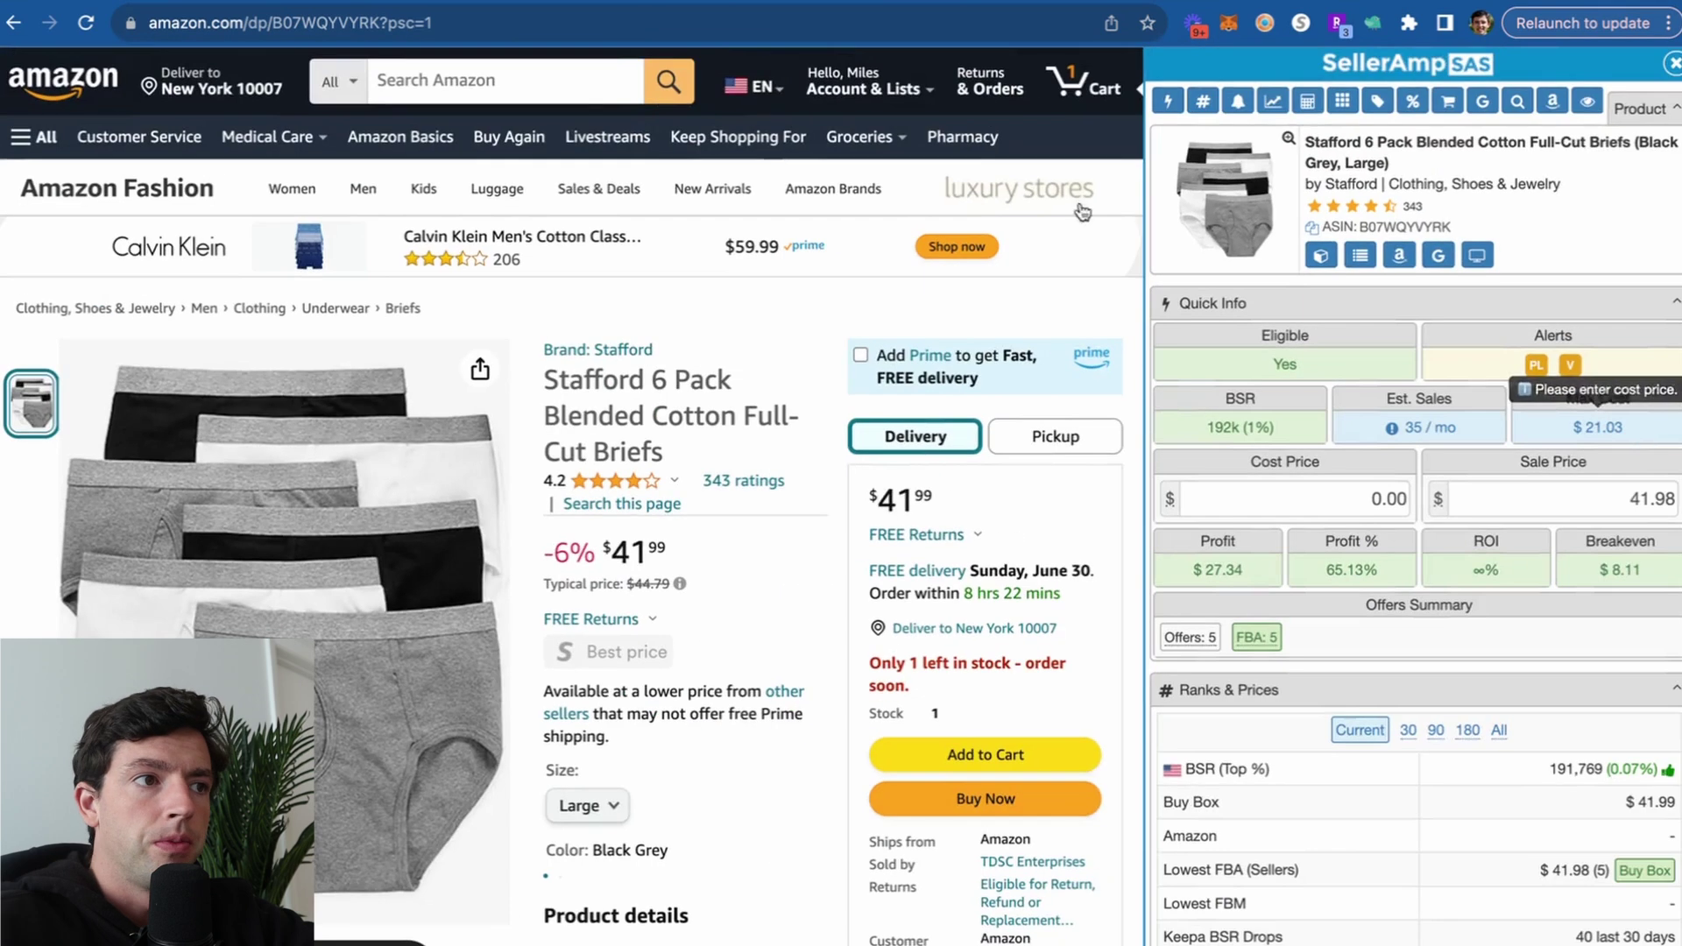
Switch to the JCPenney page for the Stafford Full-Cut 6 Pack Briefs and check the price with code 20ROOMS
key("ctrl+Tab")
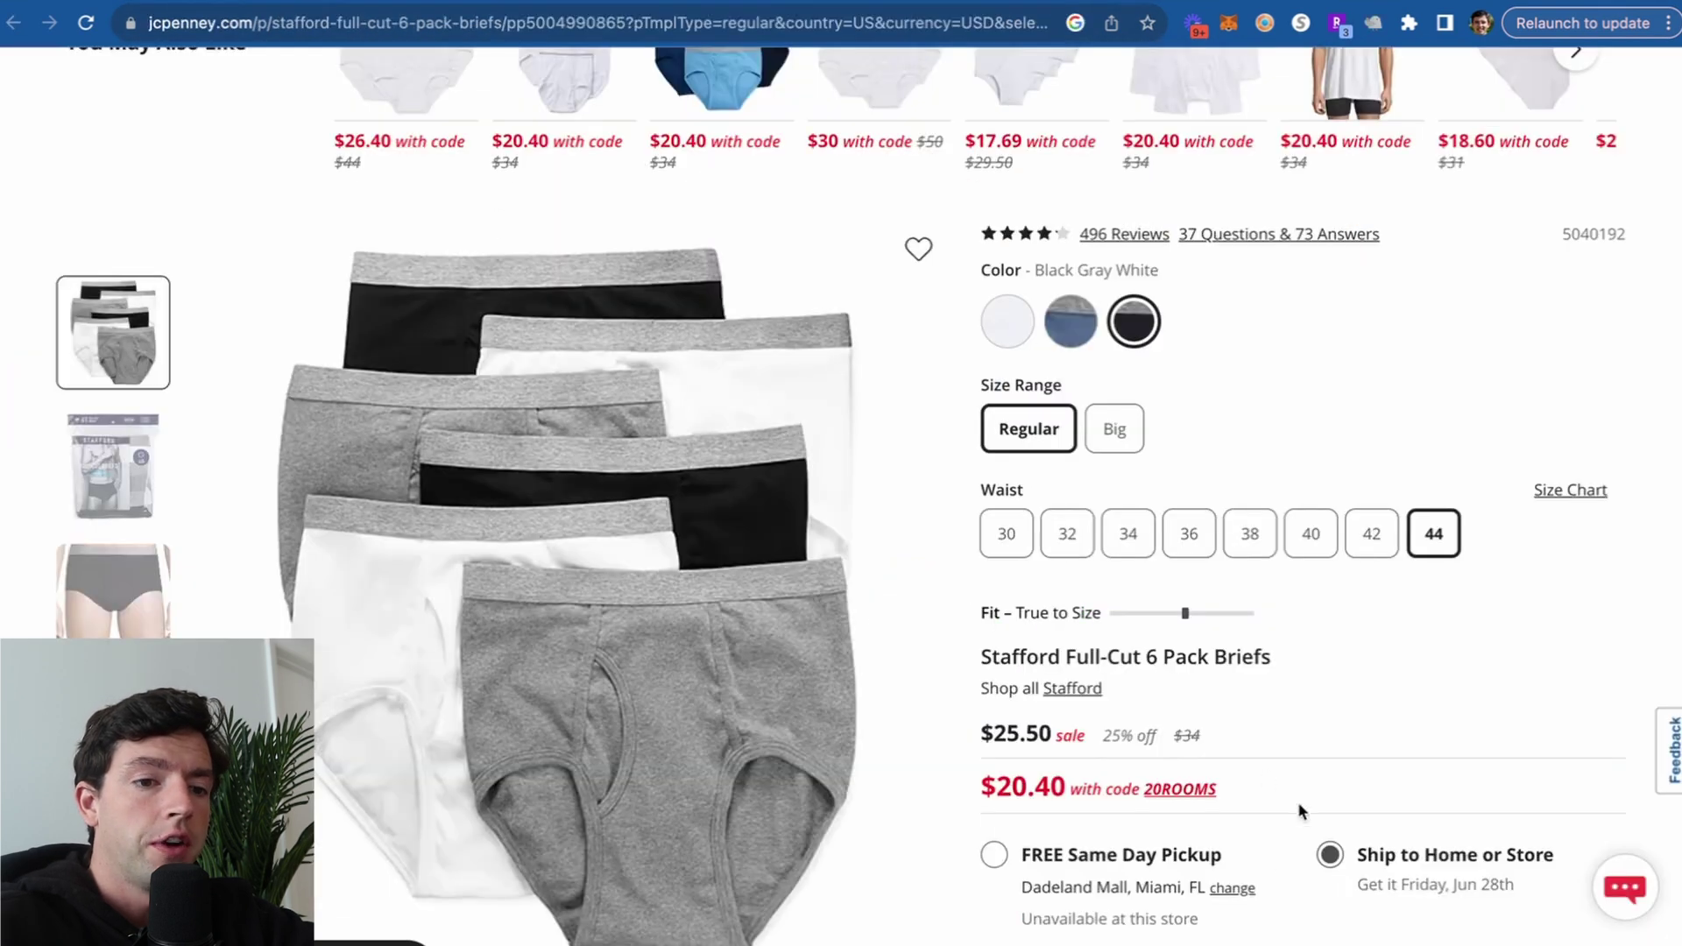
scroll(1265, 849, "up", 5)
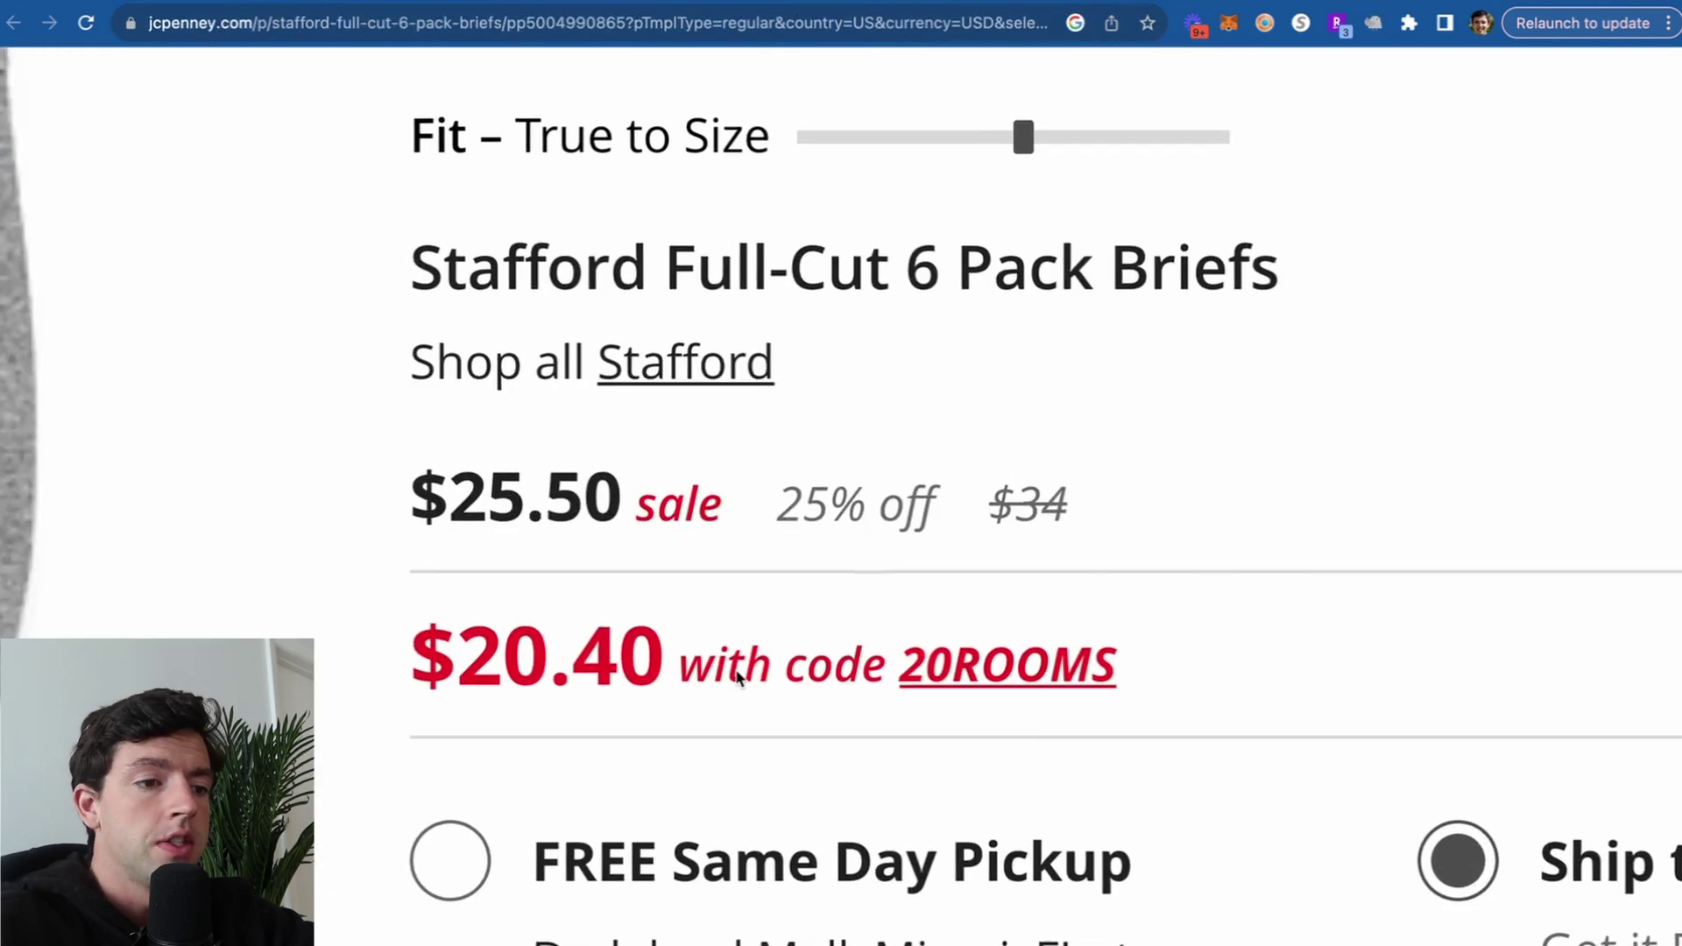
scroll(736, 677, "down", 5)
Go back to the Amazon briefs listing, set the SellerAmp cost price to 20.40 and review the profit and ROI
key("ctrl+shift+Tab")
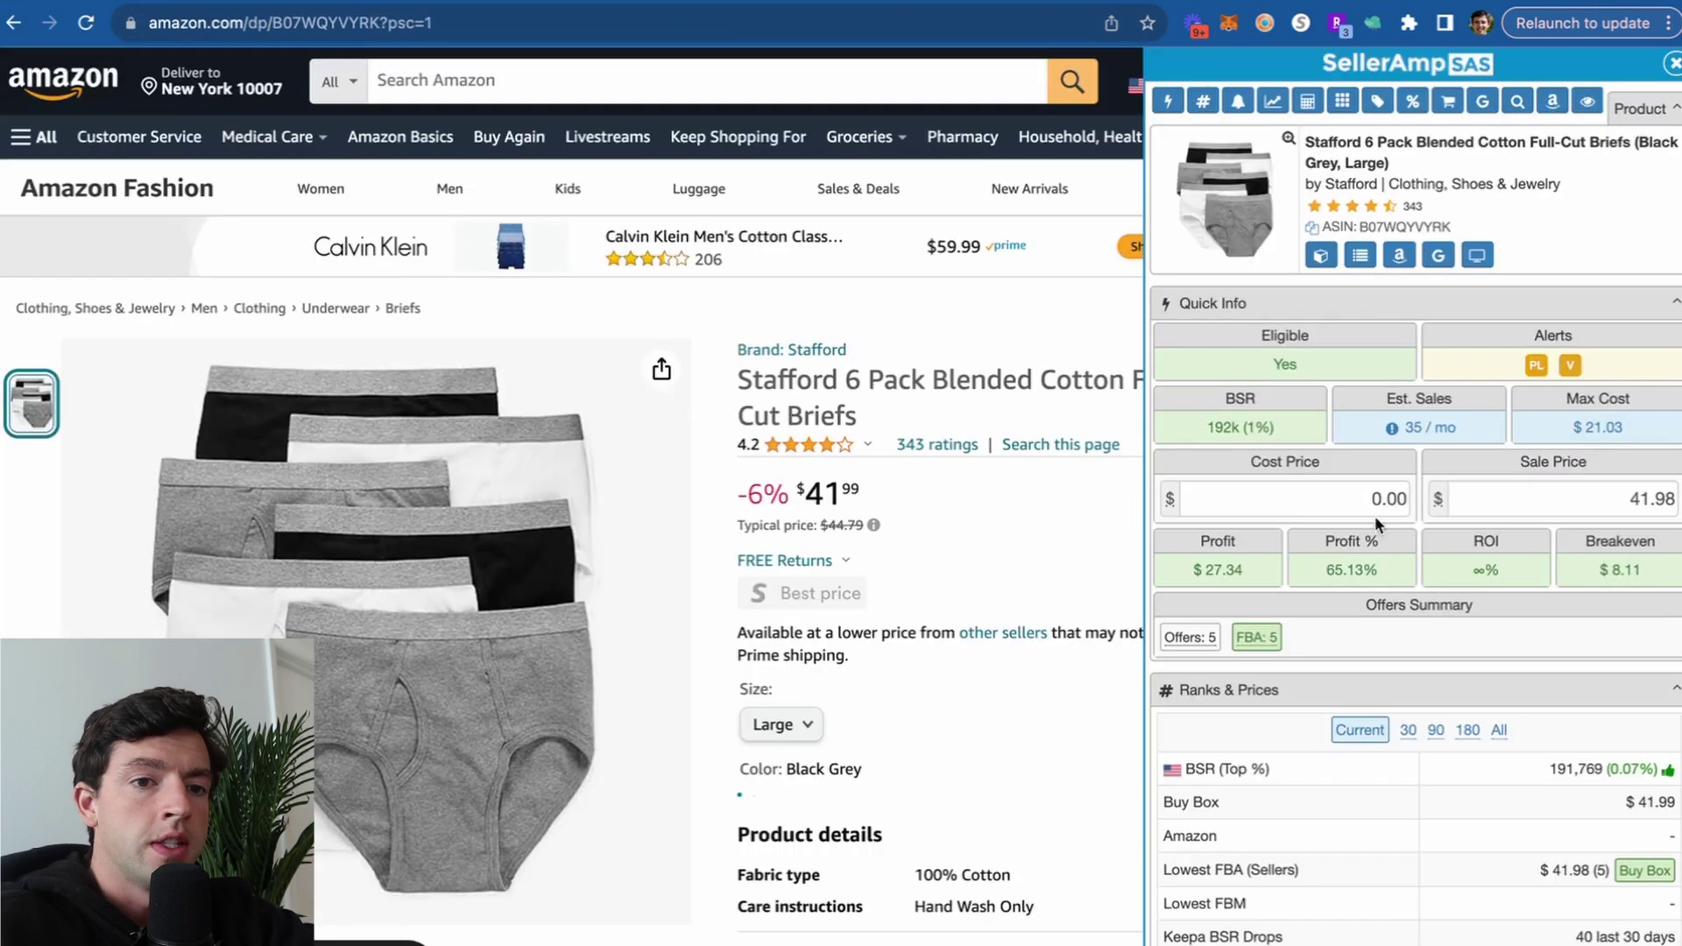
left_click(1343, 499)
type("20.40")
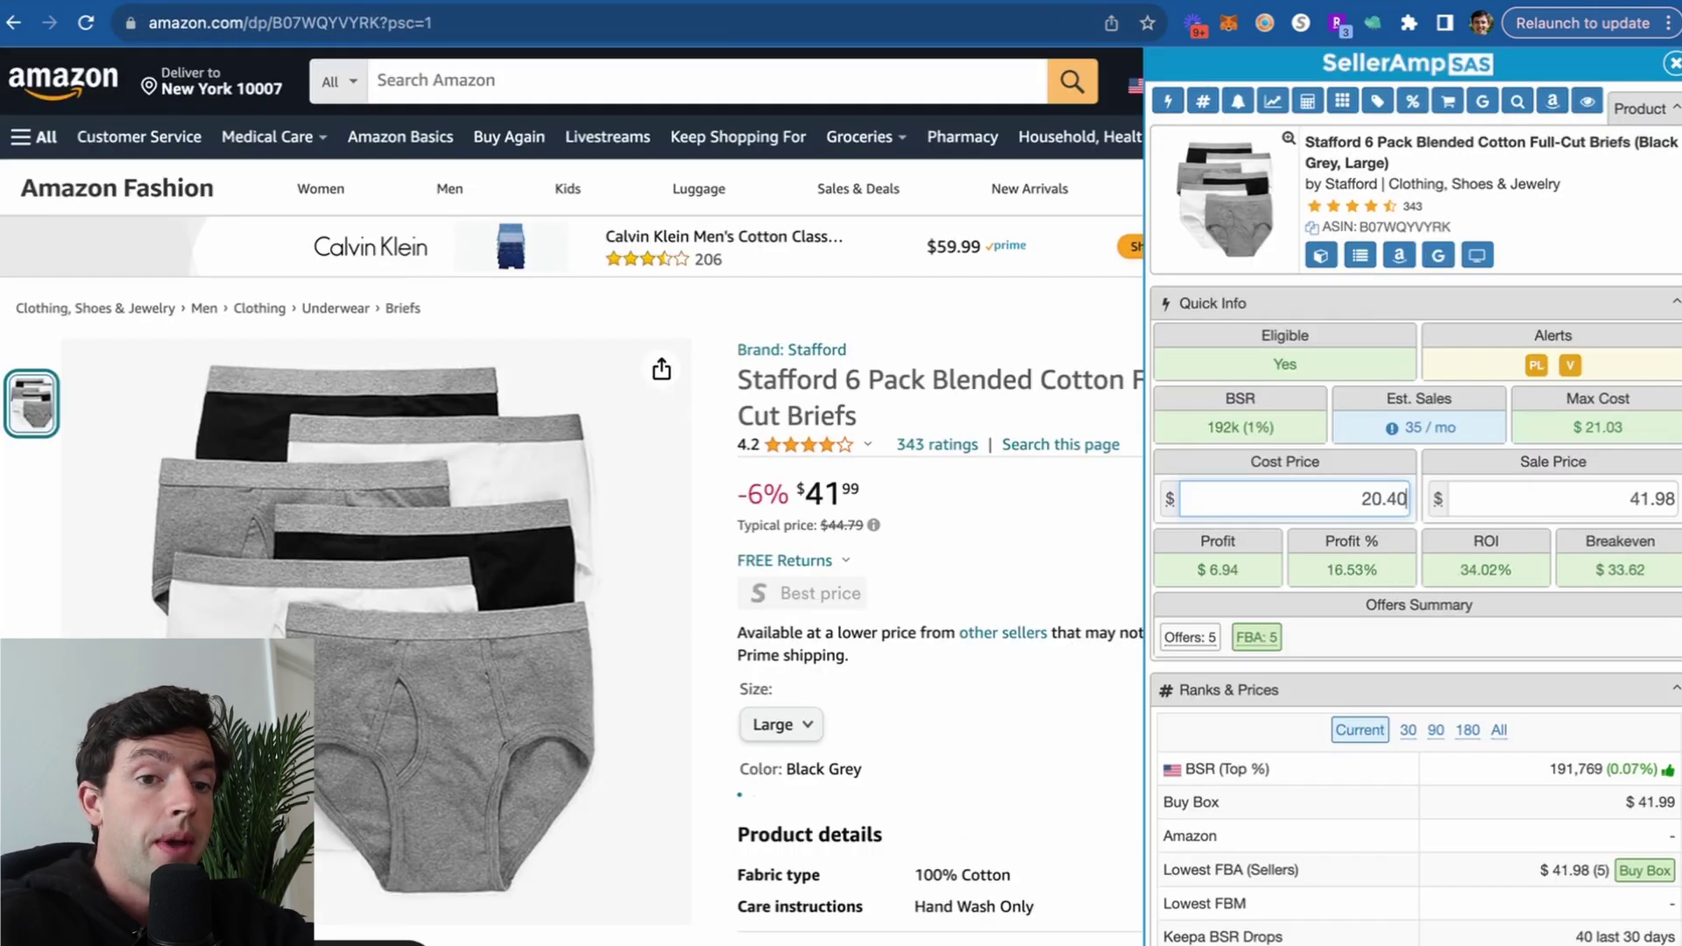
scroll(1662, 517, "up", 5)
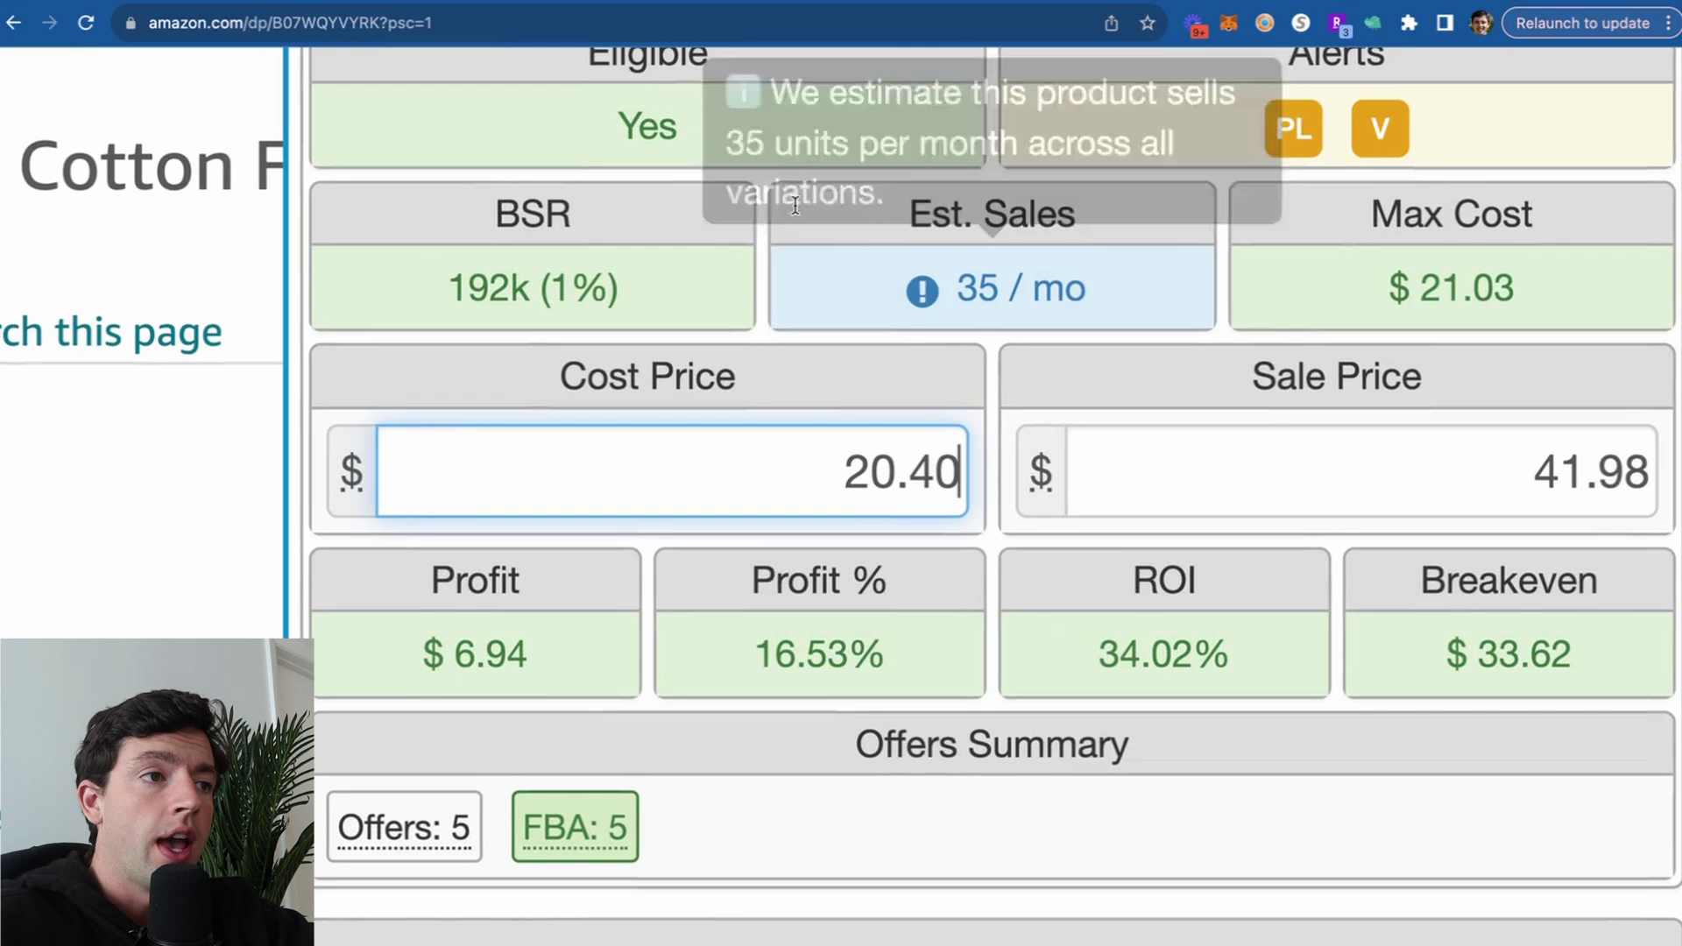
Open the CardBear JCPenney gift card page and compare the discounts offered by the resellers
left_click(350, 1)
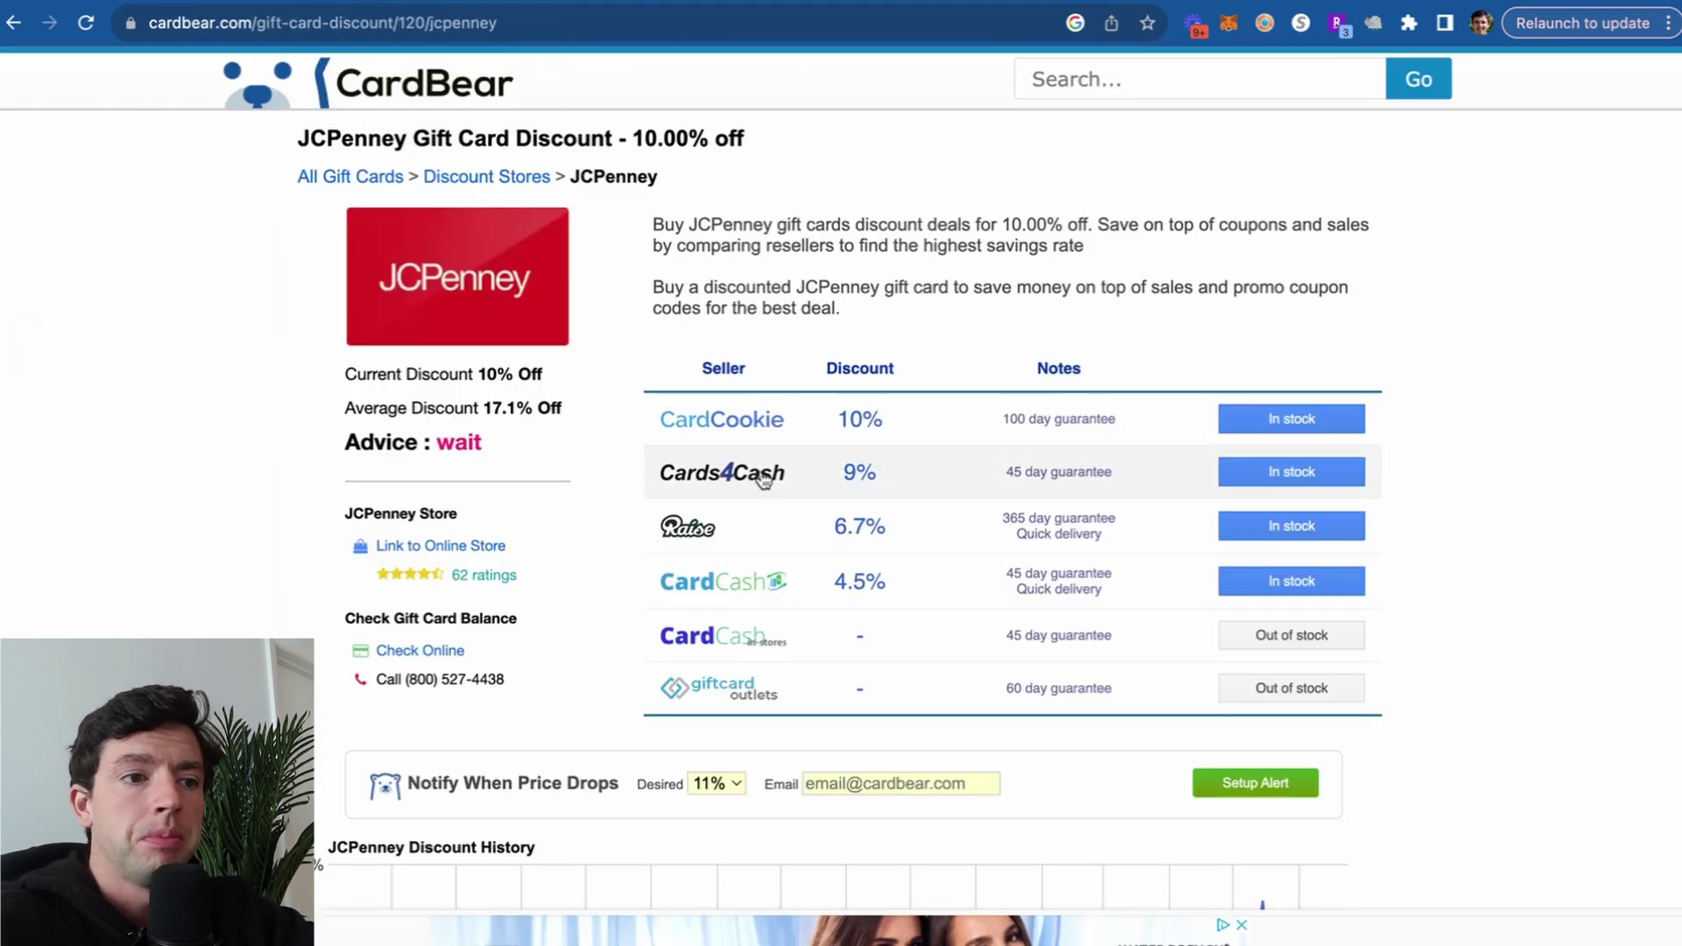
scroll(816, 456, "up", 5, "ctrl")
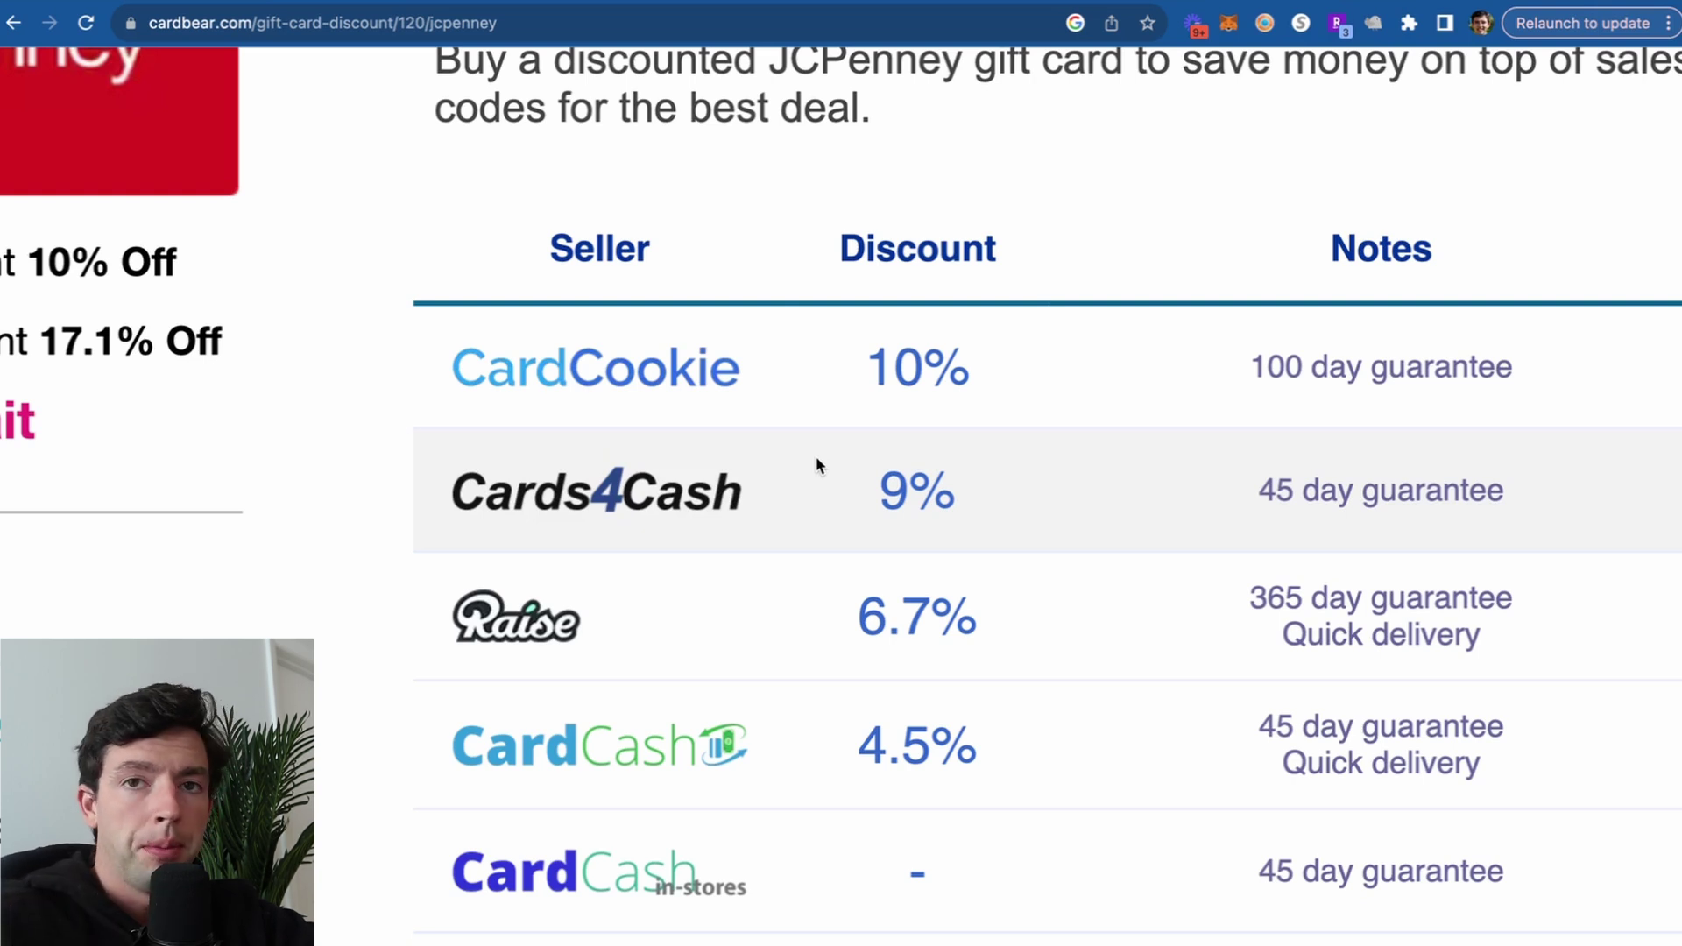
key("super+0")
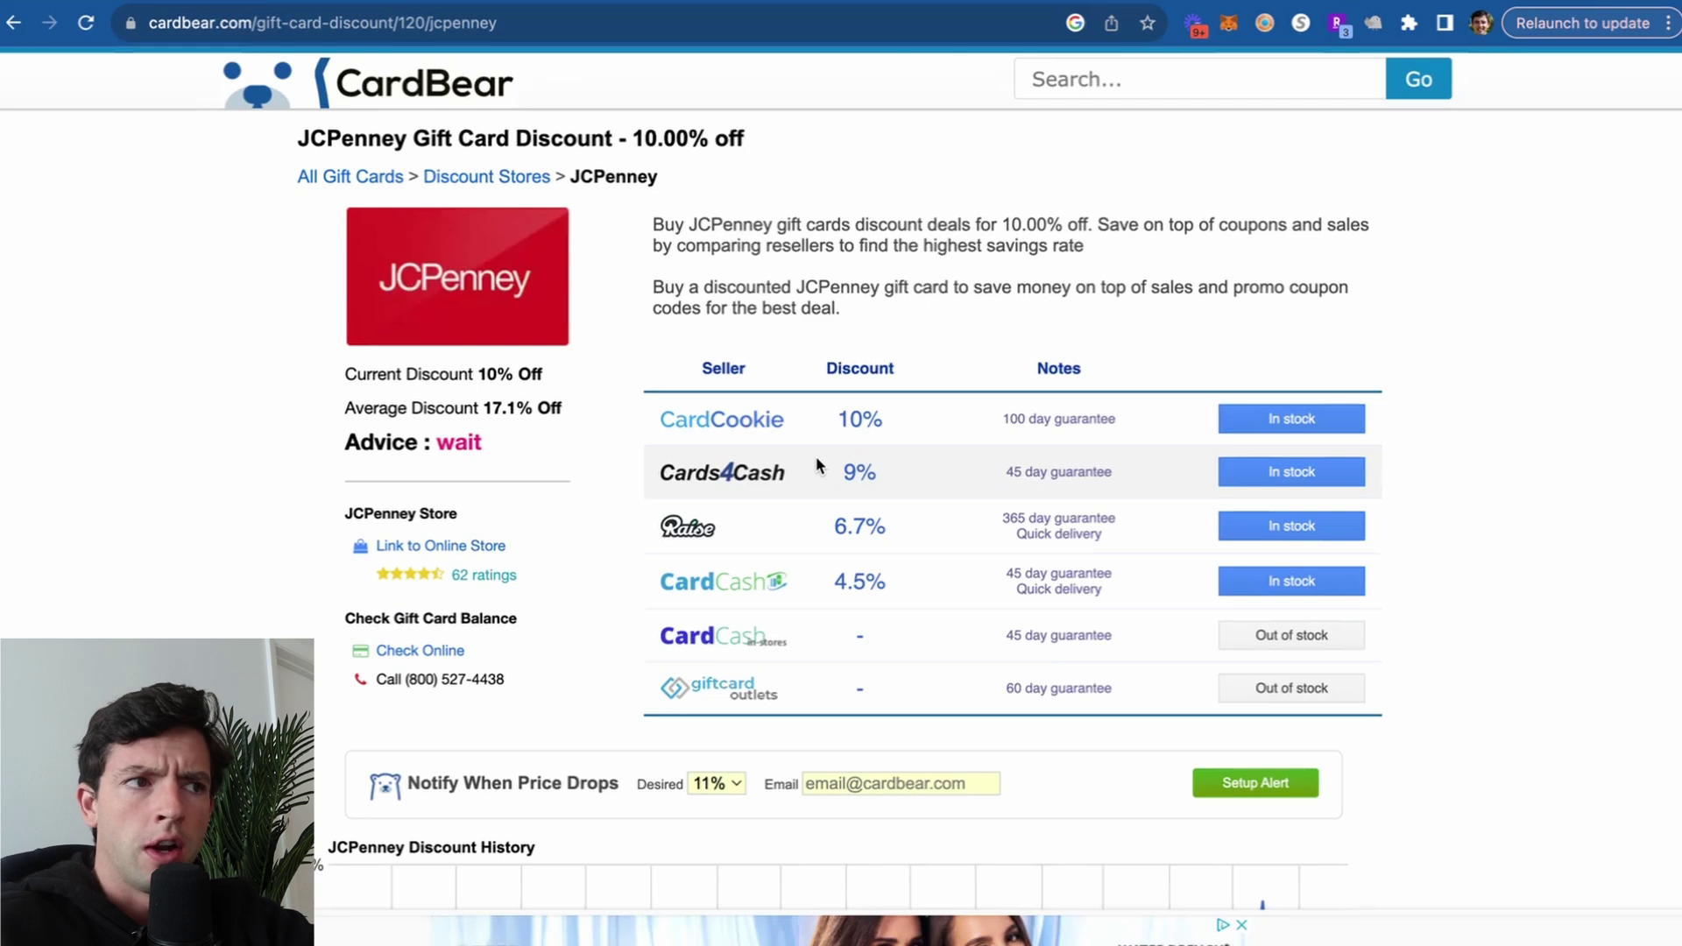
Return to the Amazon briefs listing and multiply the 20.40 cost price by .93 to account for the gift card discount
mouse_move(116, 11)
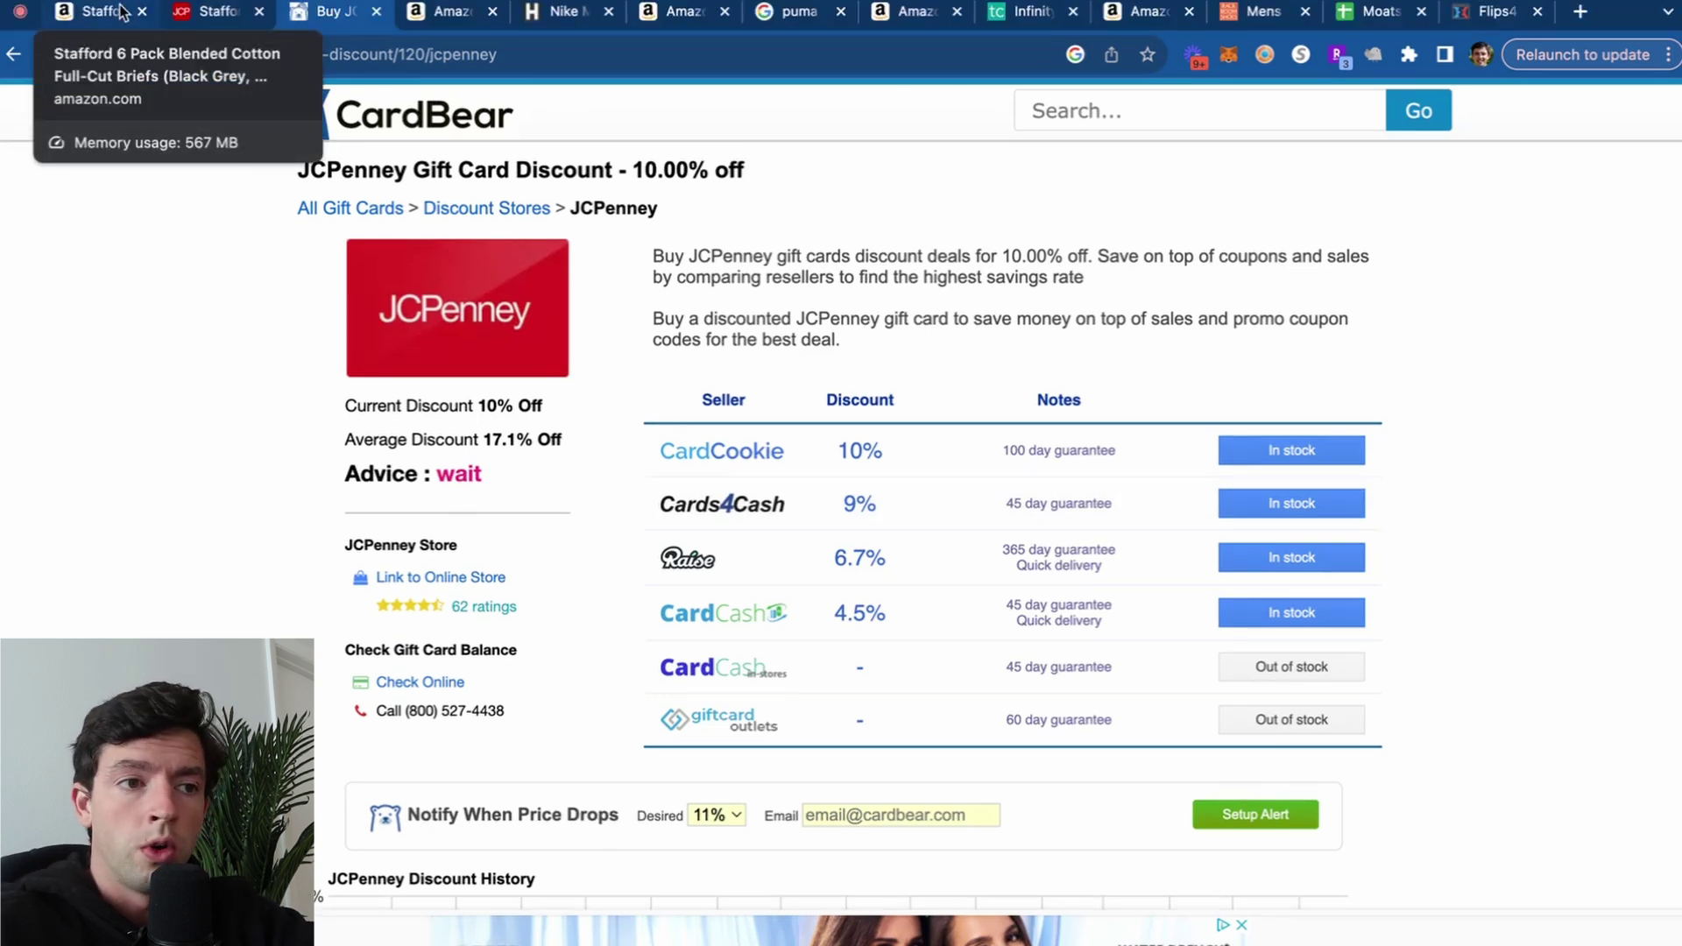
left_click(120, 10)
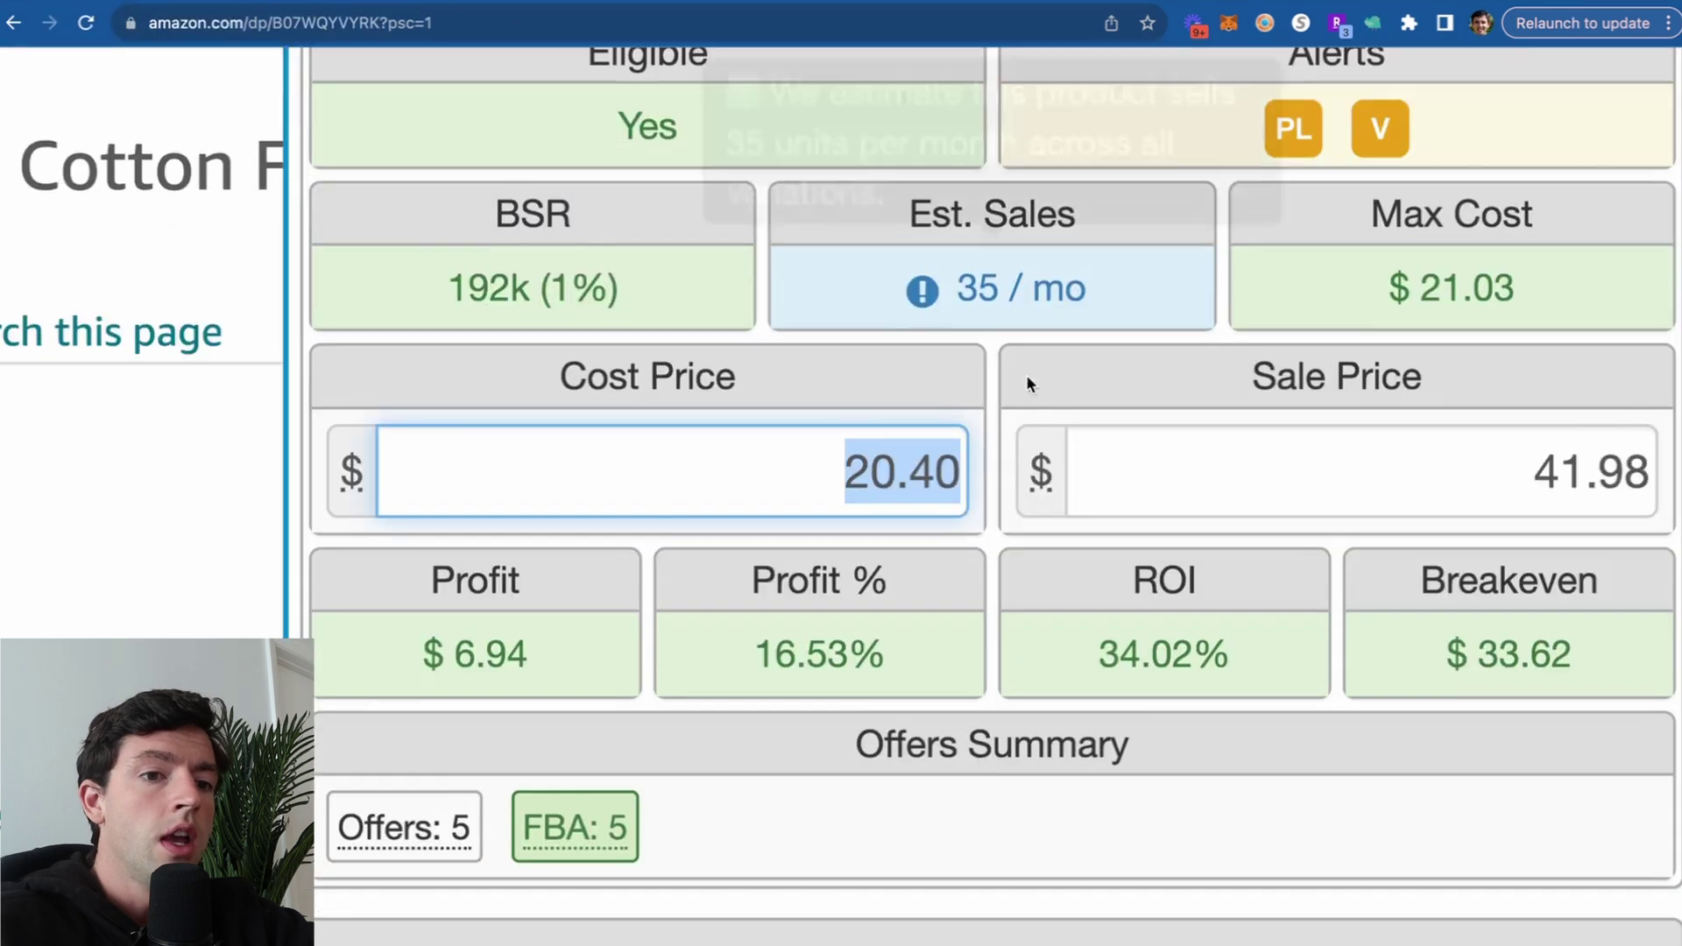
left_click(969, 462)
double_click(965, 464)
left_click(965, 464)
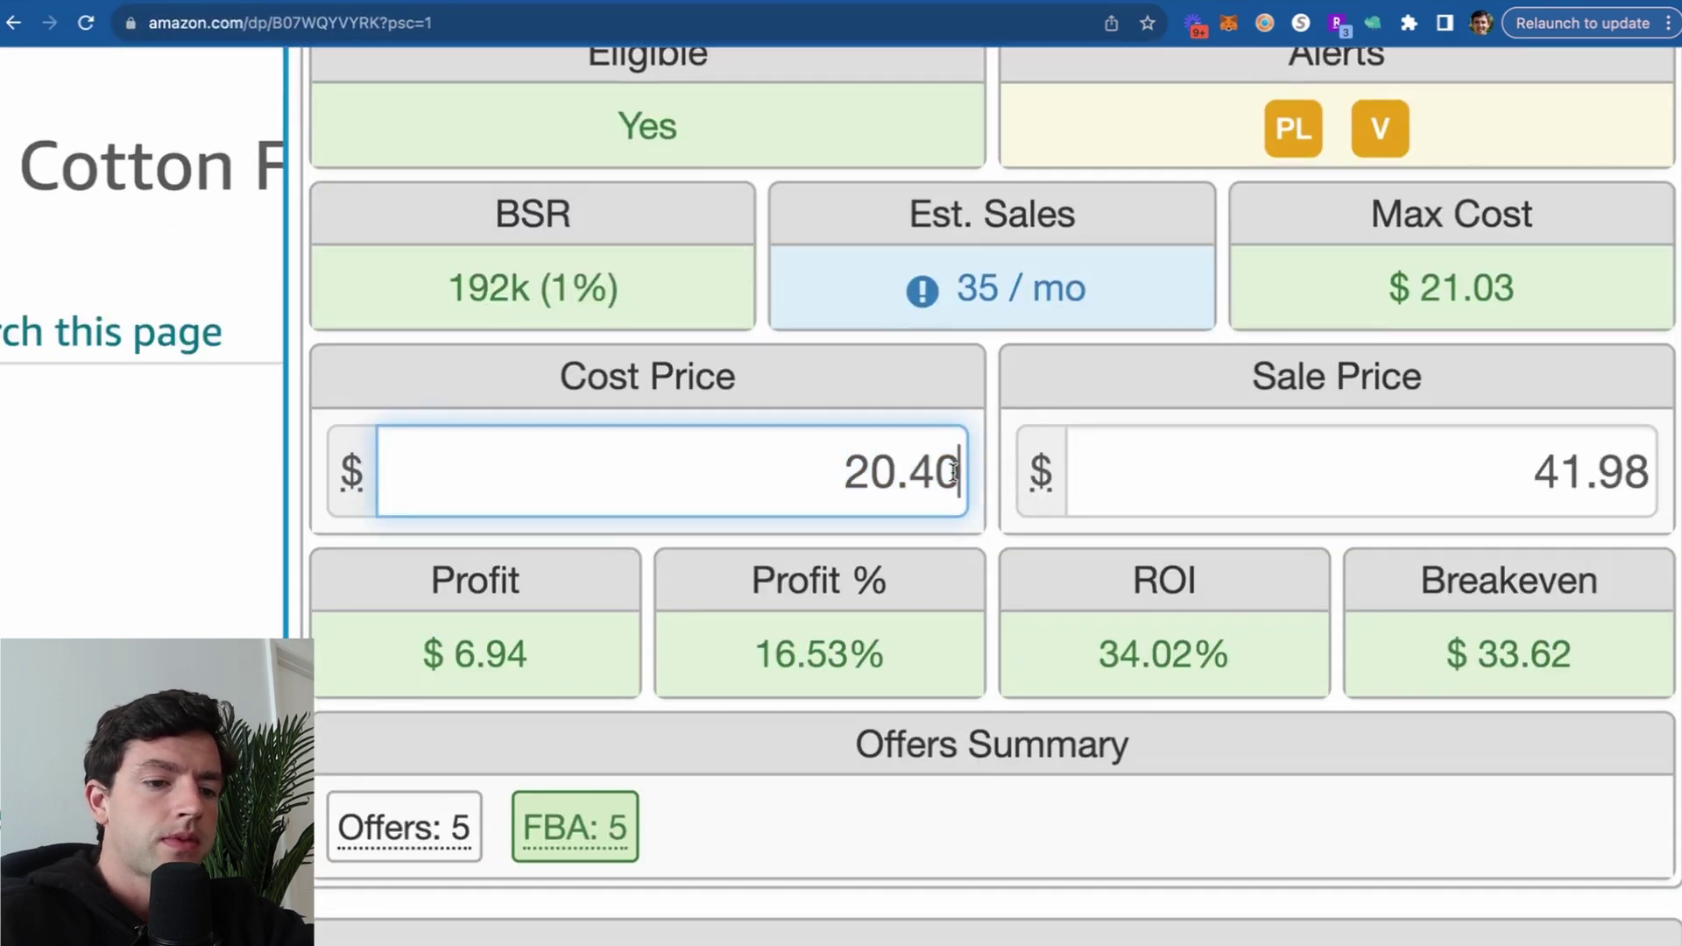
type("*.93")
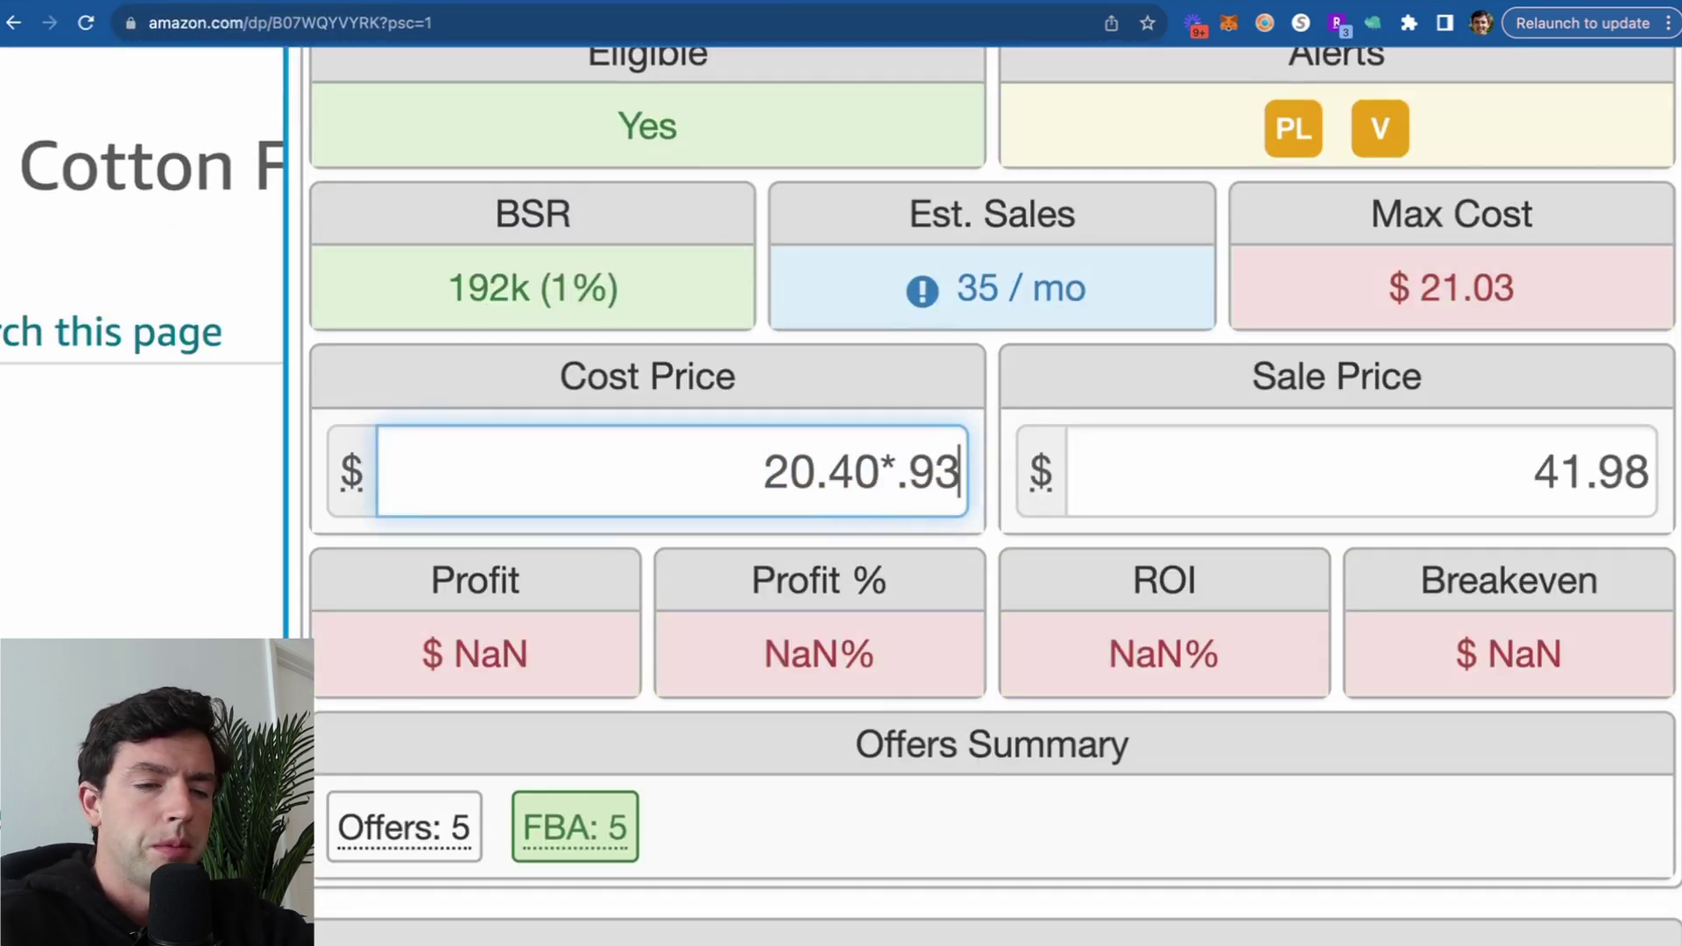
key("Return")
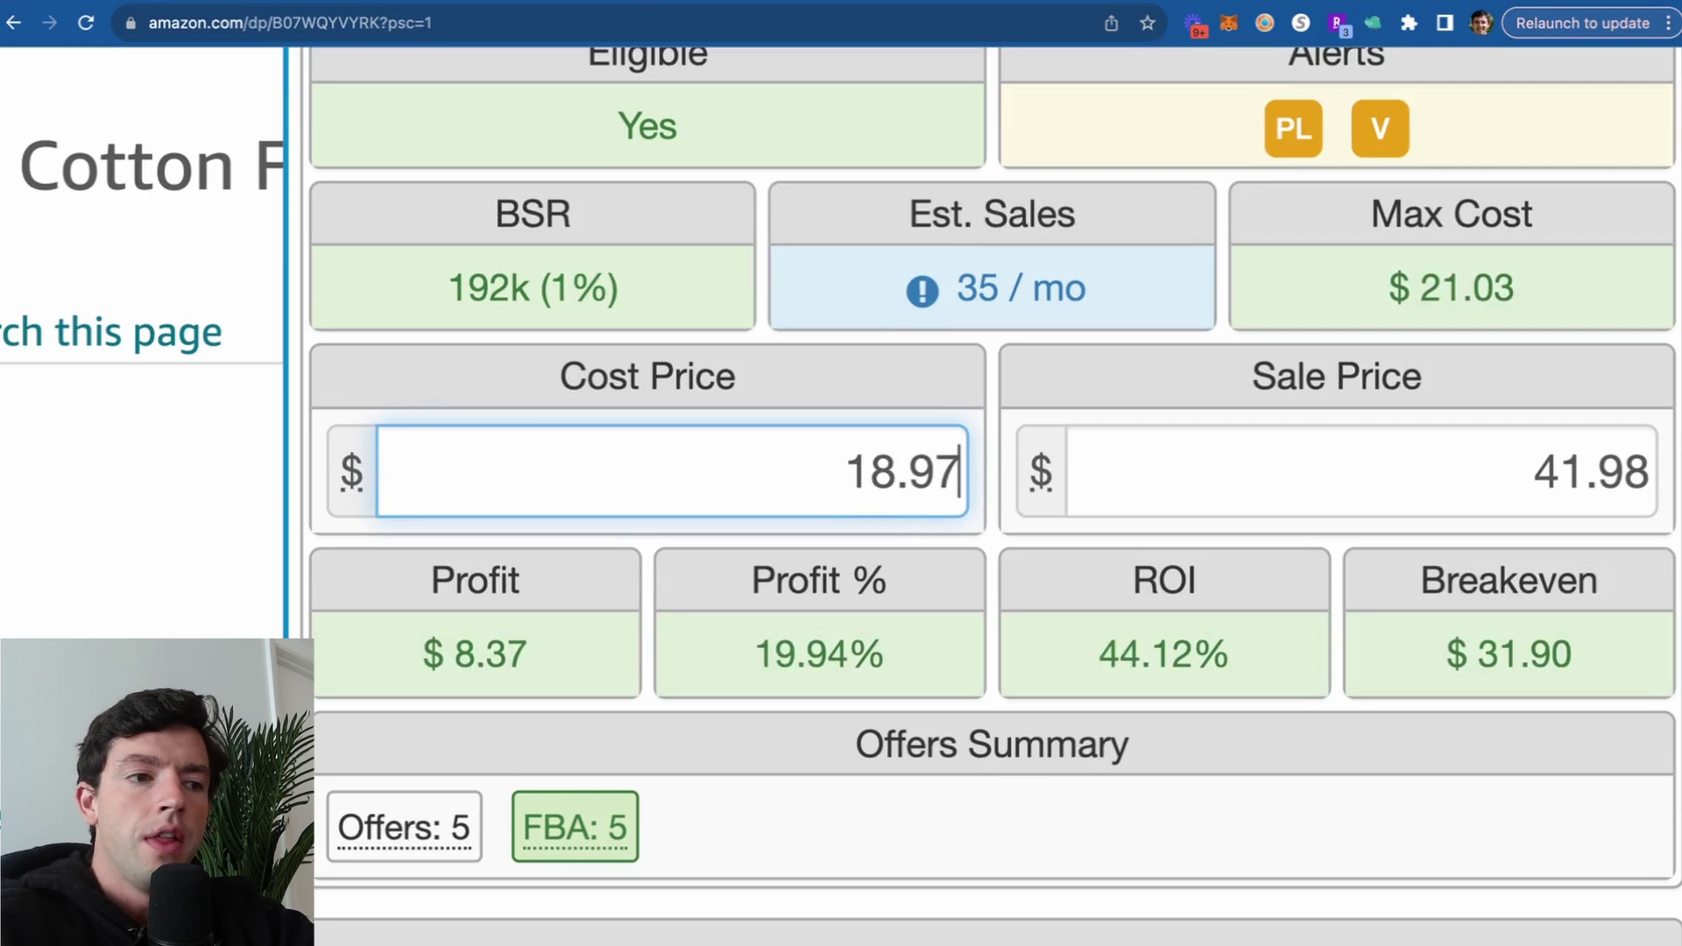
key("ctrl+minus")
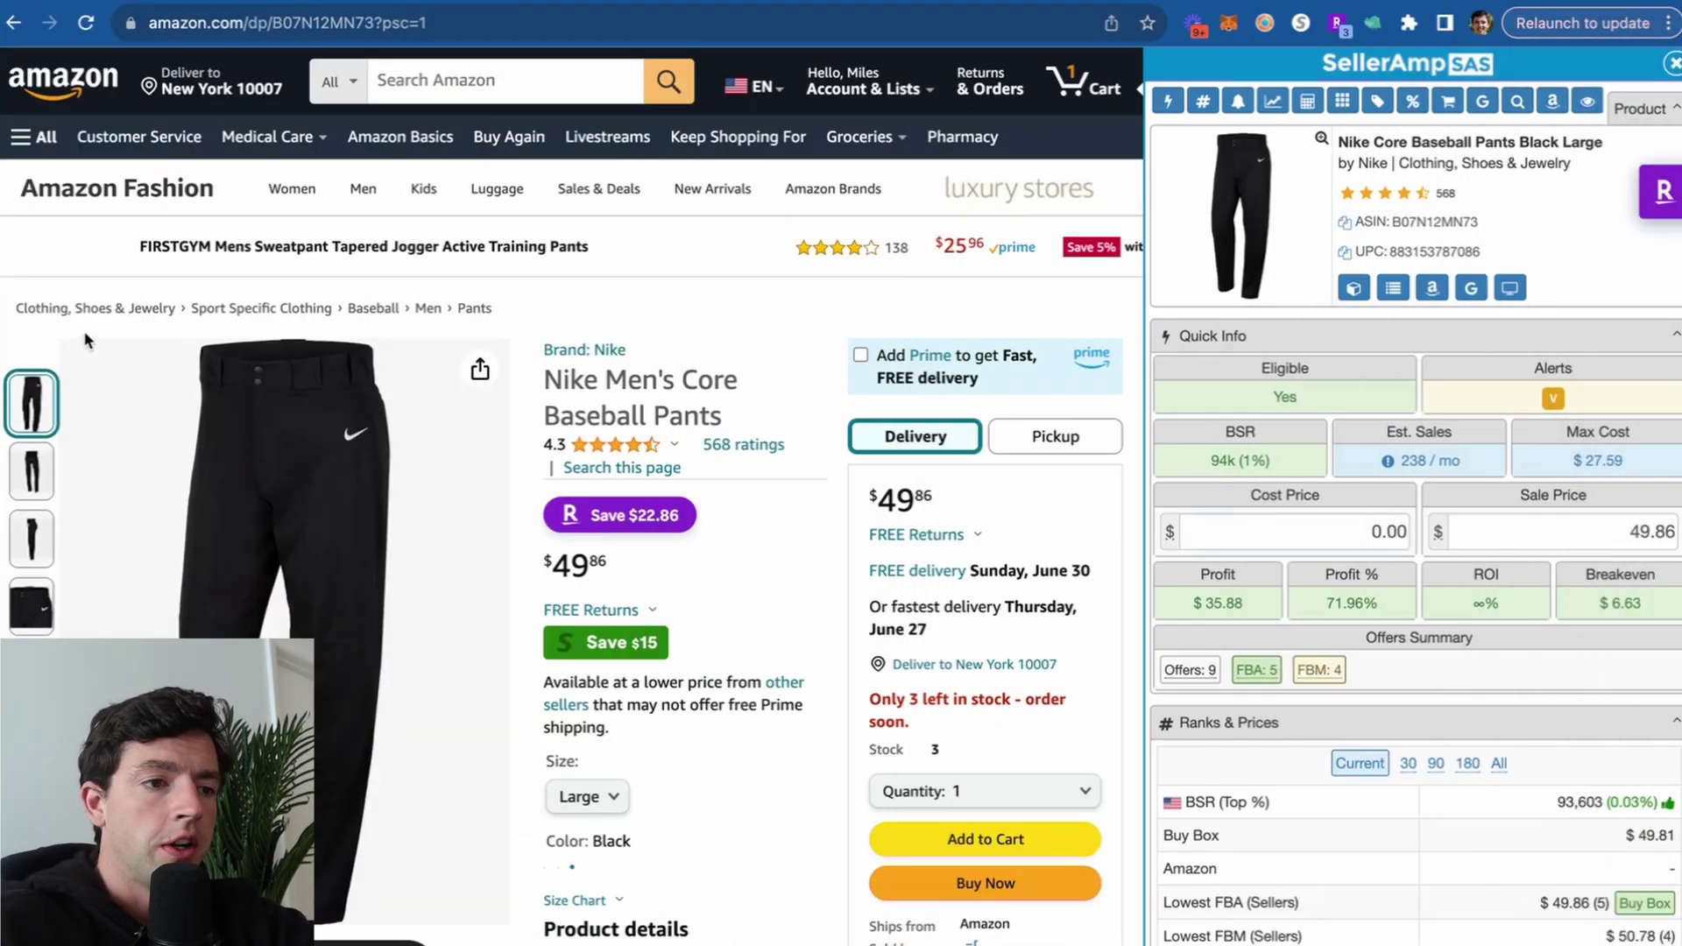
Compare the Nike Men's Core Baseball Pants price on Amazon with the black pair's price and bag discount on Hibbett
scroll(526, 574, "up", 5)
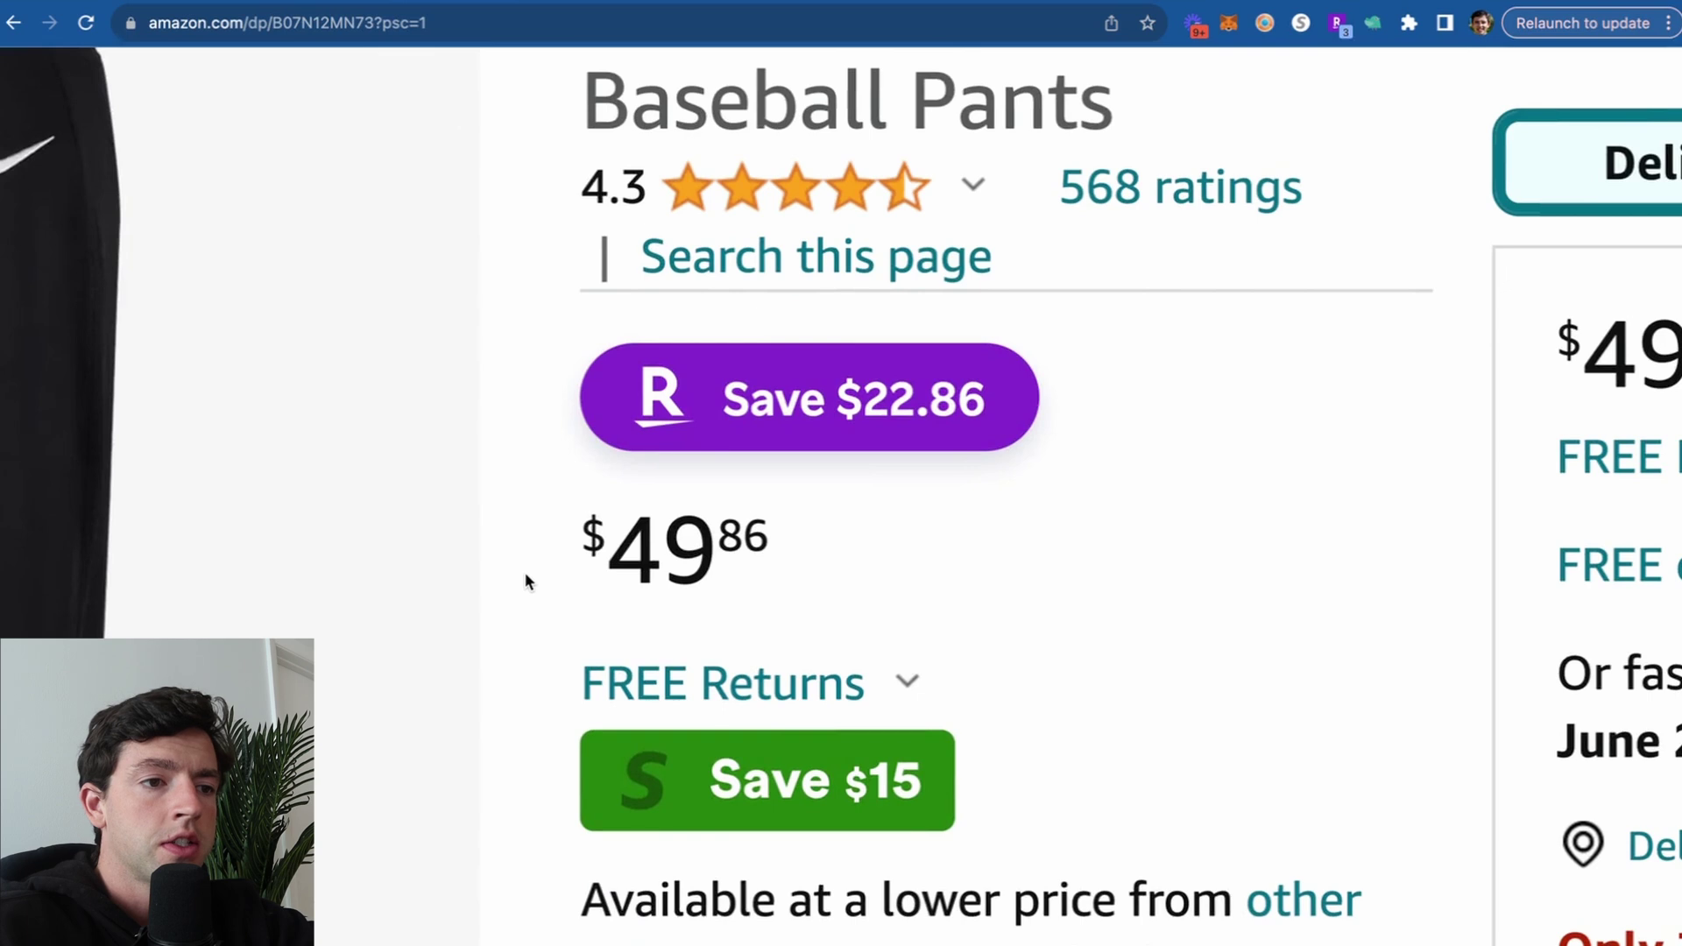
scroll(523, 572, "down", 5)
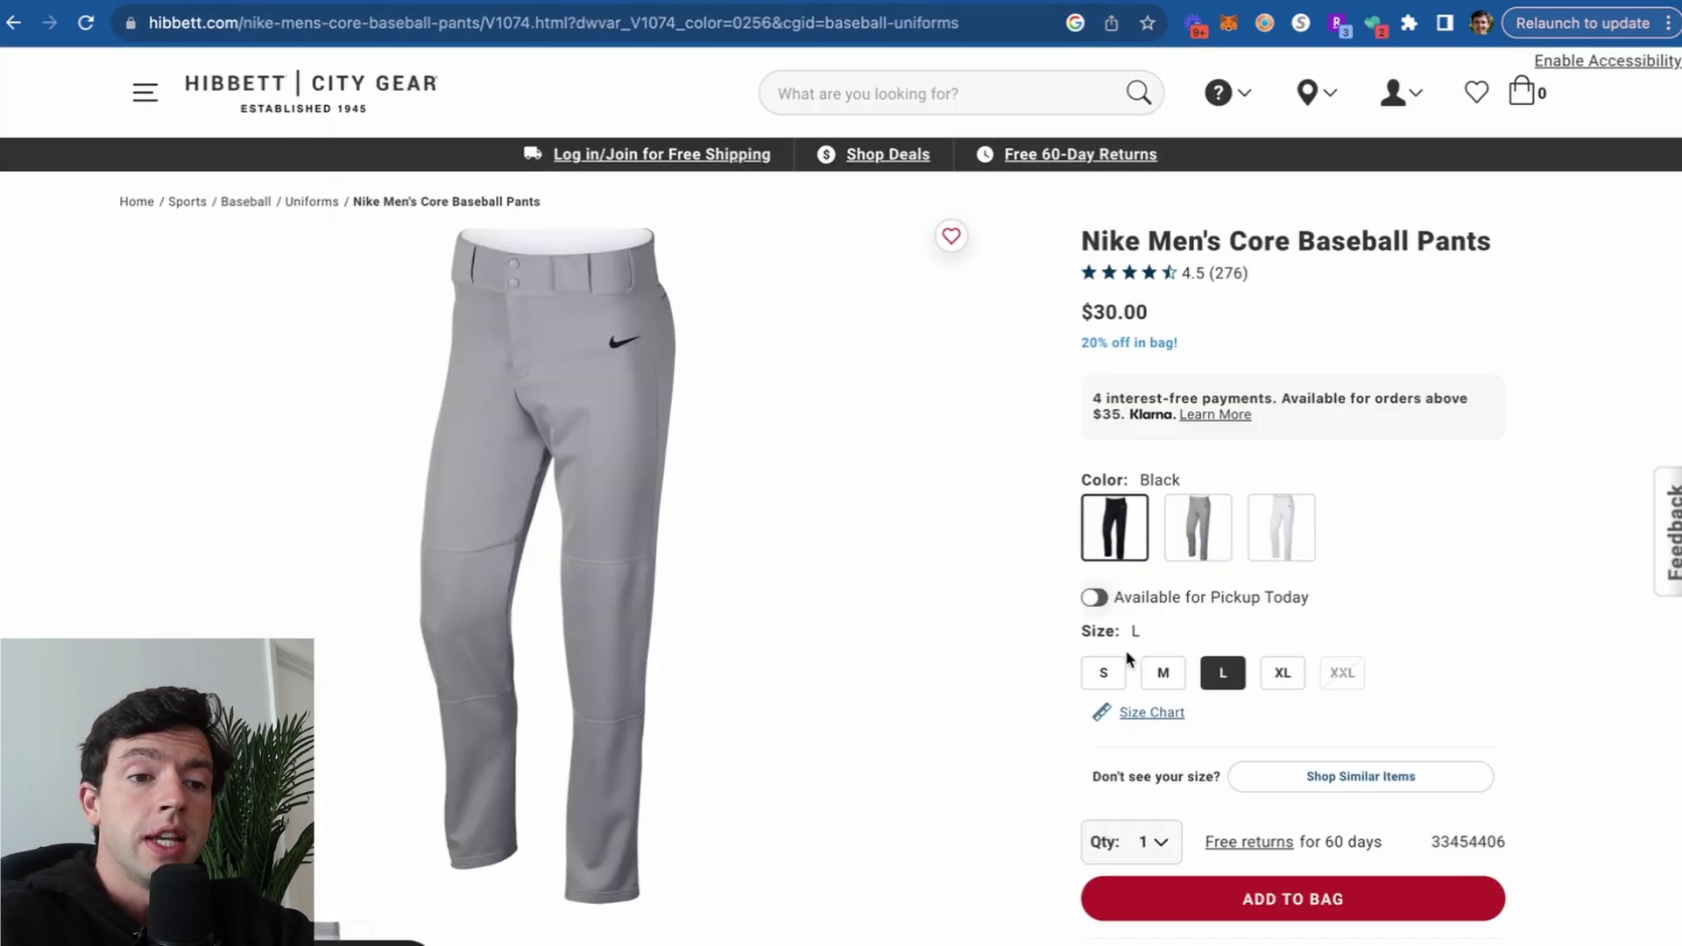
left_click(1186, 541)
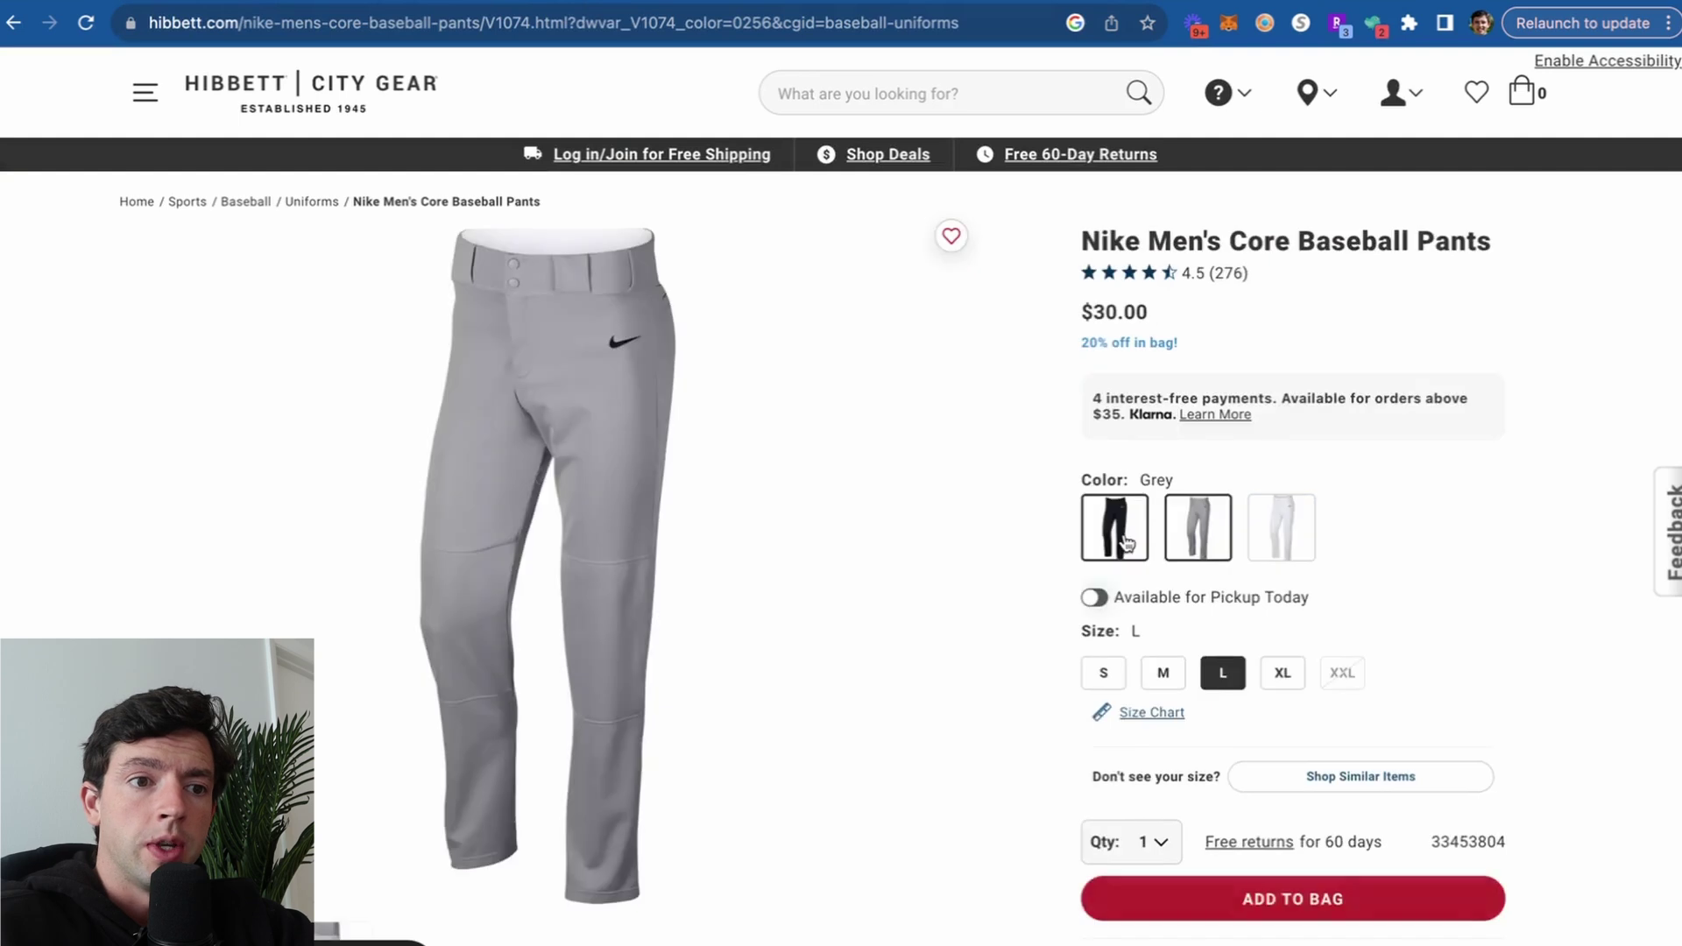
left_click(1128, 539)
scroll(1290, 304, "up", 5)
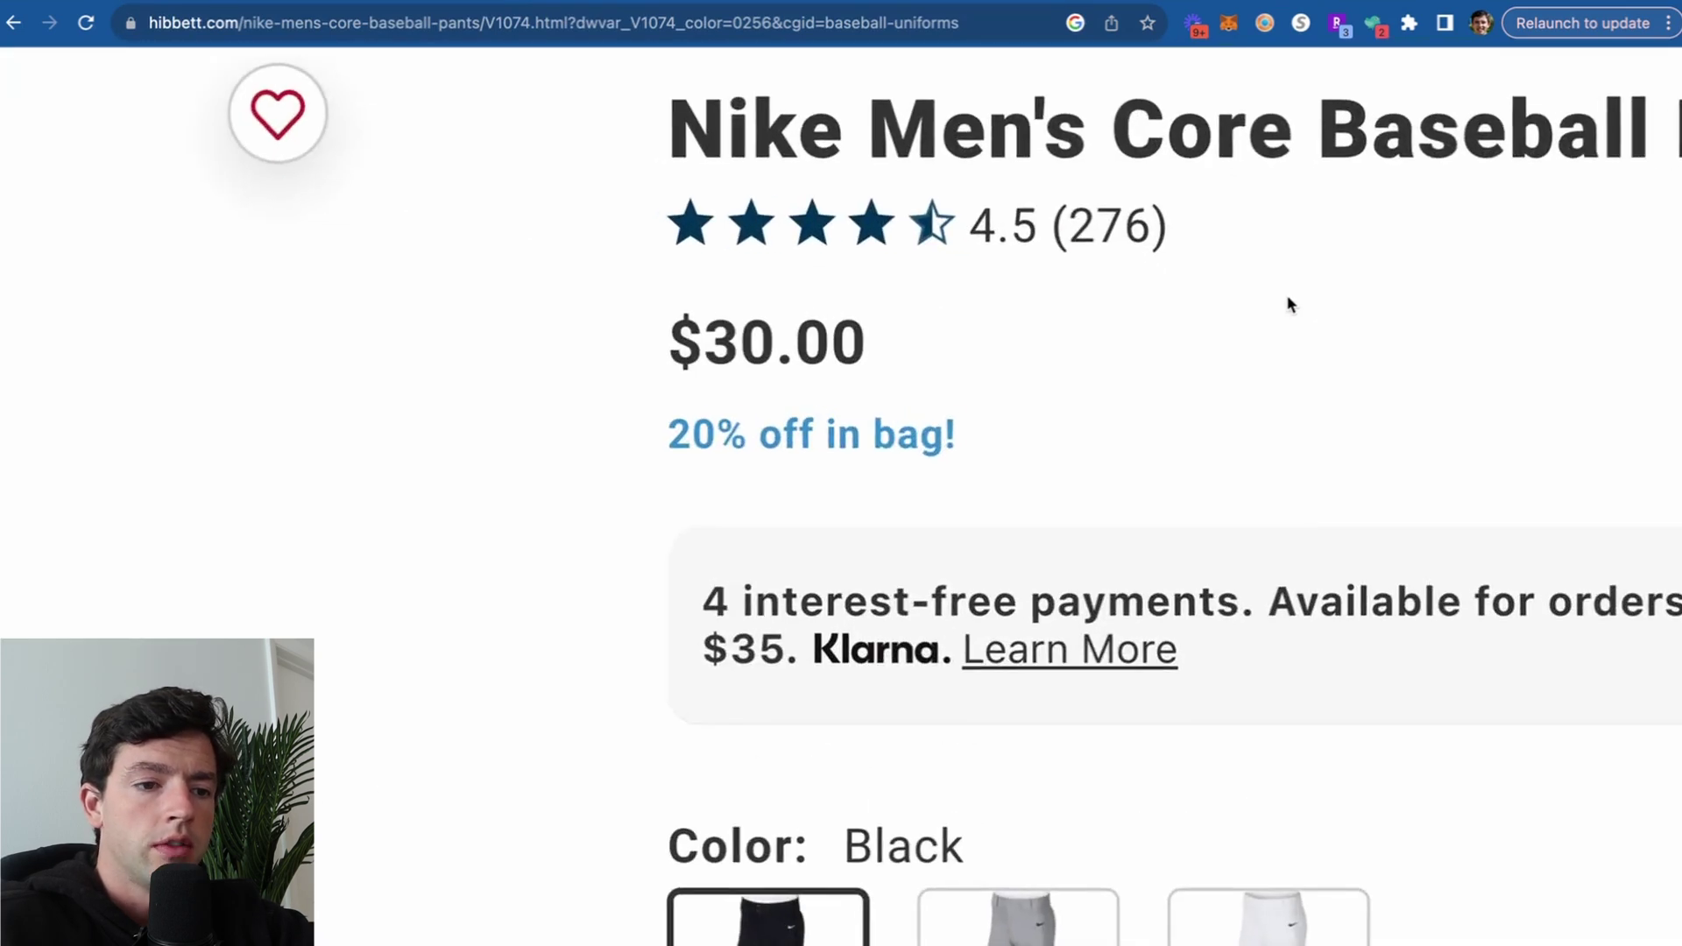
scroll(1095, 871, "down", 3)
scroll(818, 788, "down", 3)
scroll(995, 487, "up", 2)
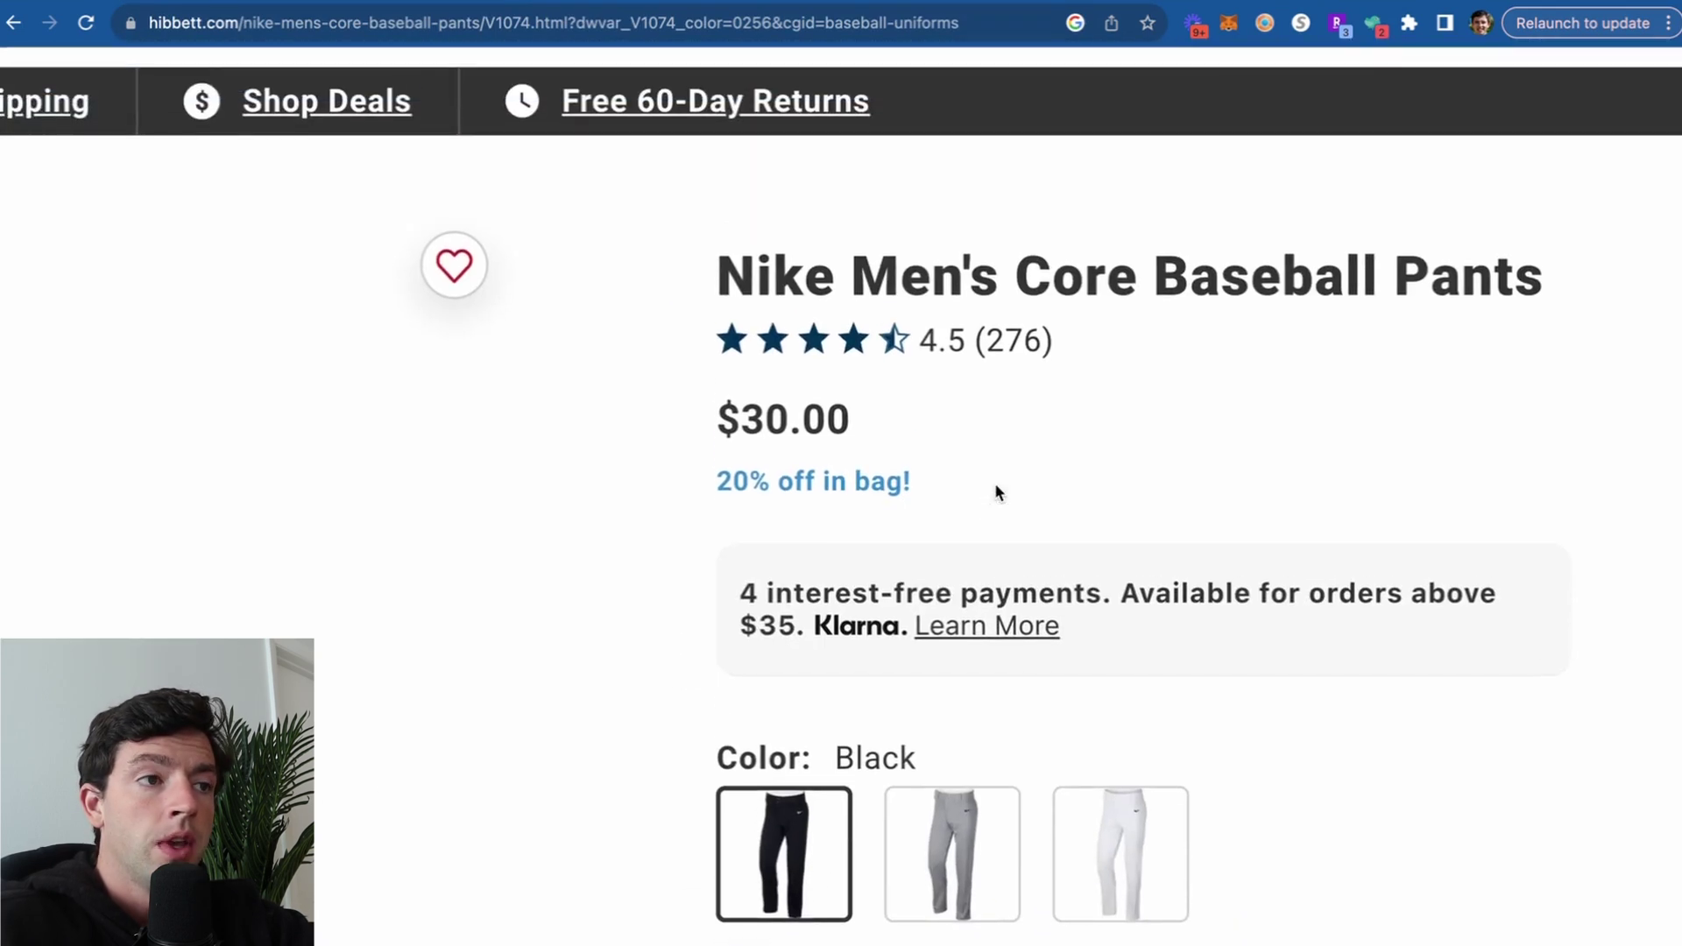
Go back to the Amazon Nike pants listing, set the SellerAmp cost price to 30 and review the profit figures
left_click(448, 4)
left_click(1248, 525)
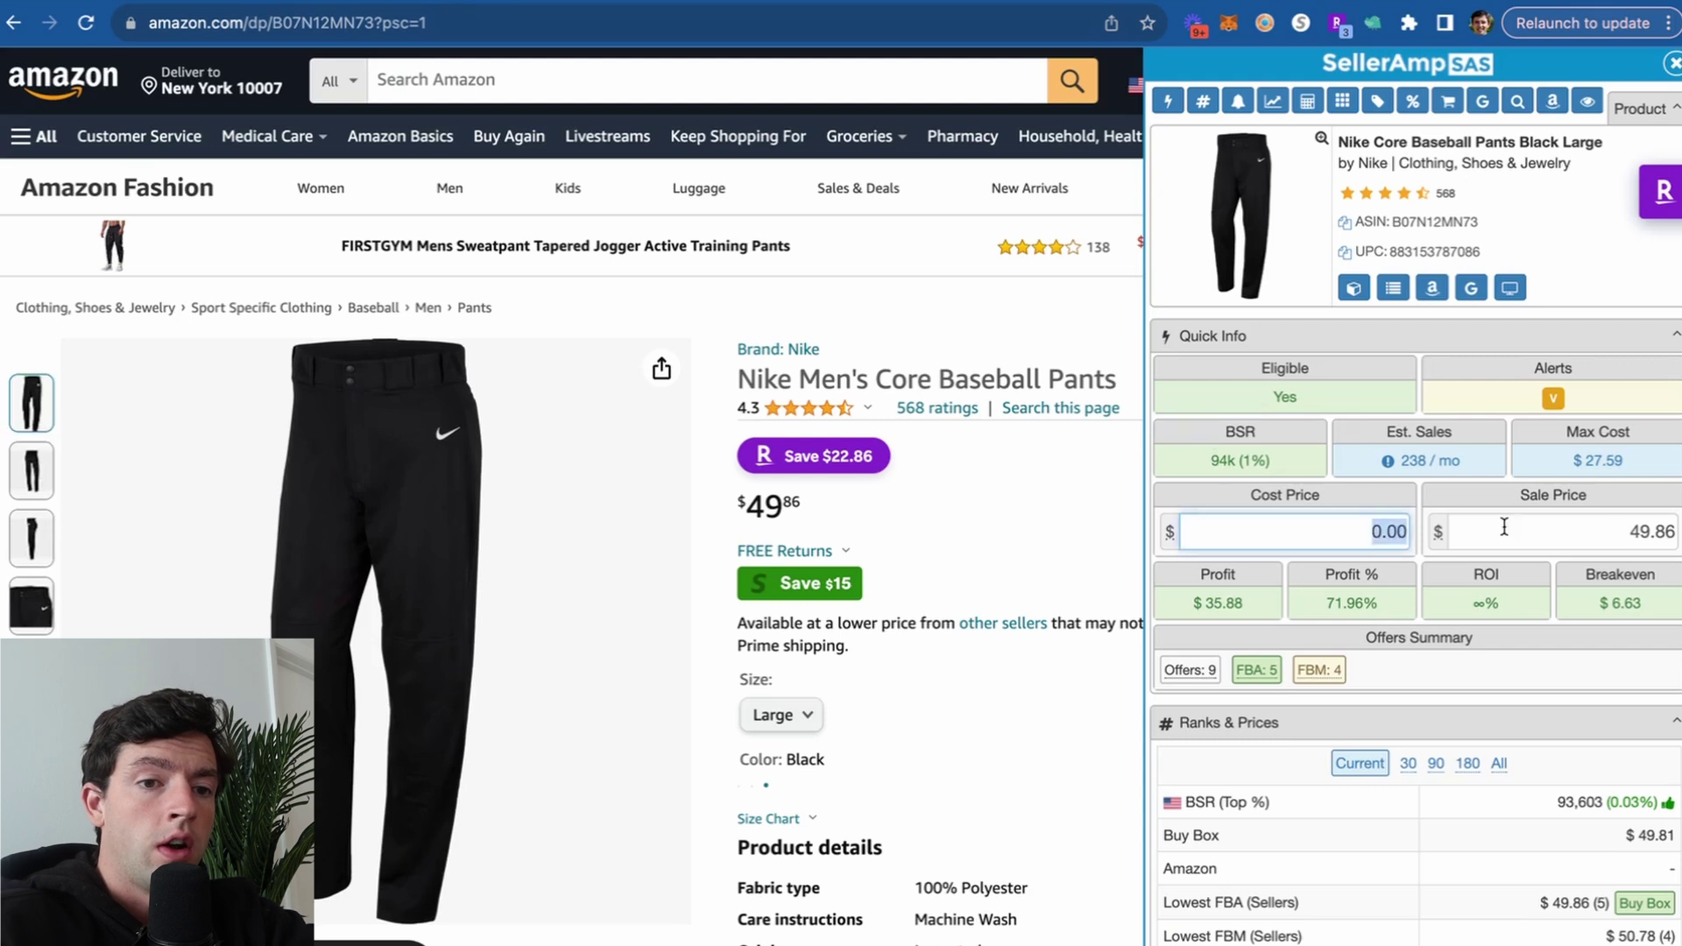
type("30")
scroll(1681, 579, "up", 5)
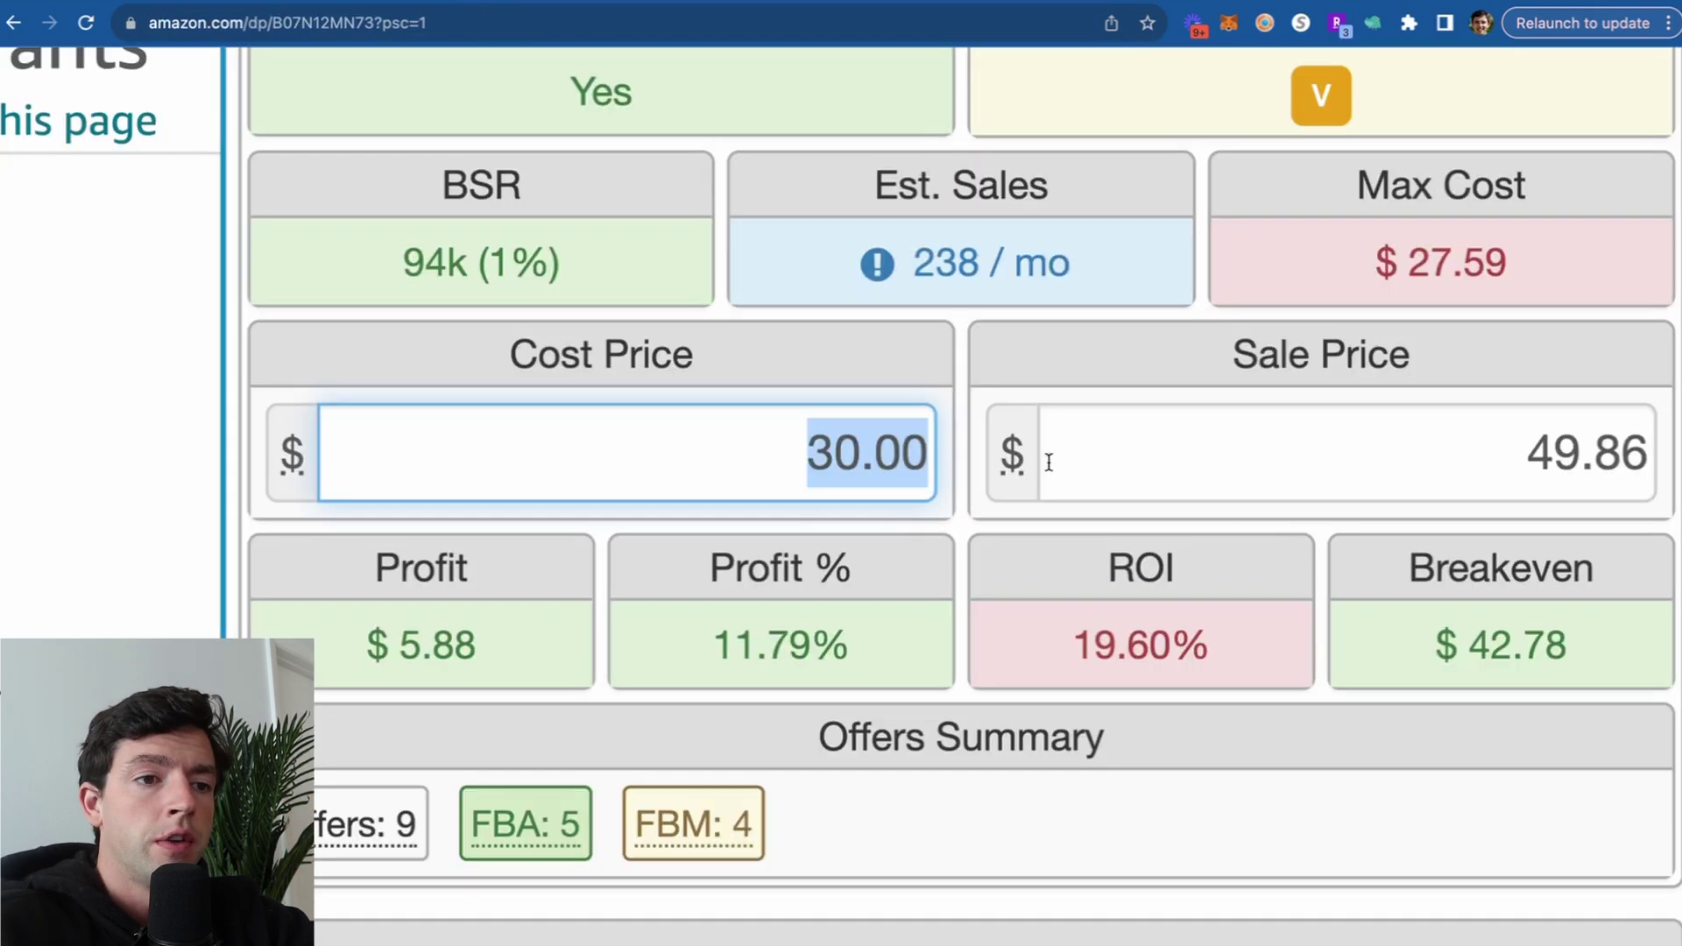
Multiply the Nike pants' cost price of 30.00 by .8 to apply the 20% discount and review the profit and ROI
left_click(925, 449)
type("*.8")
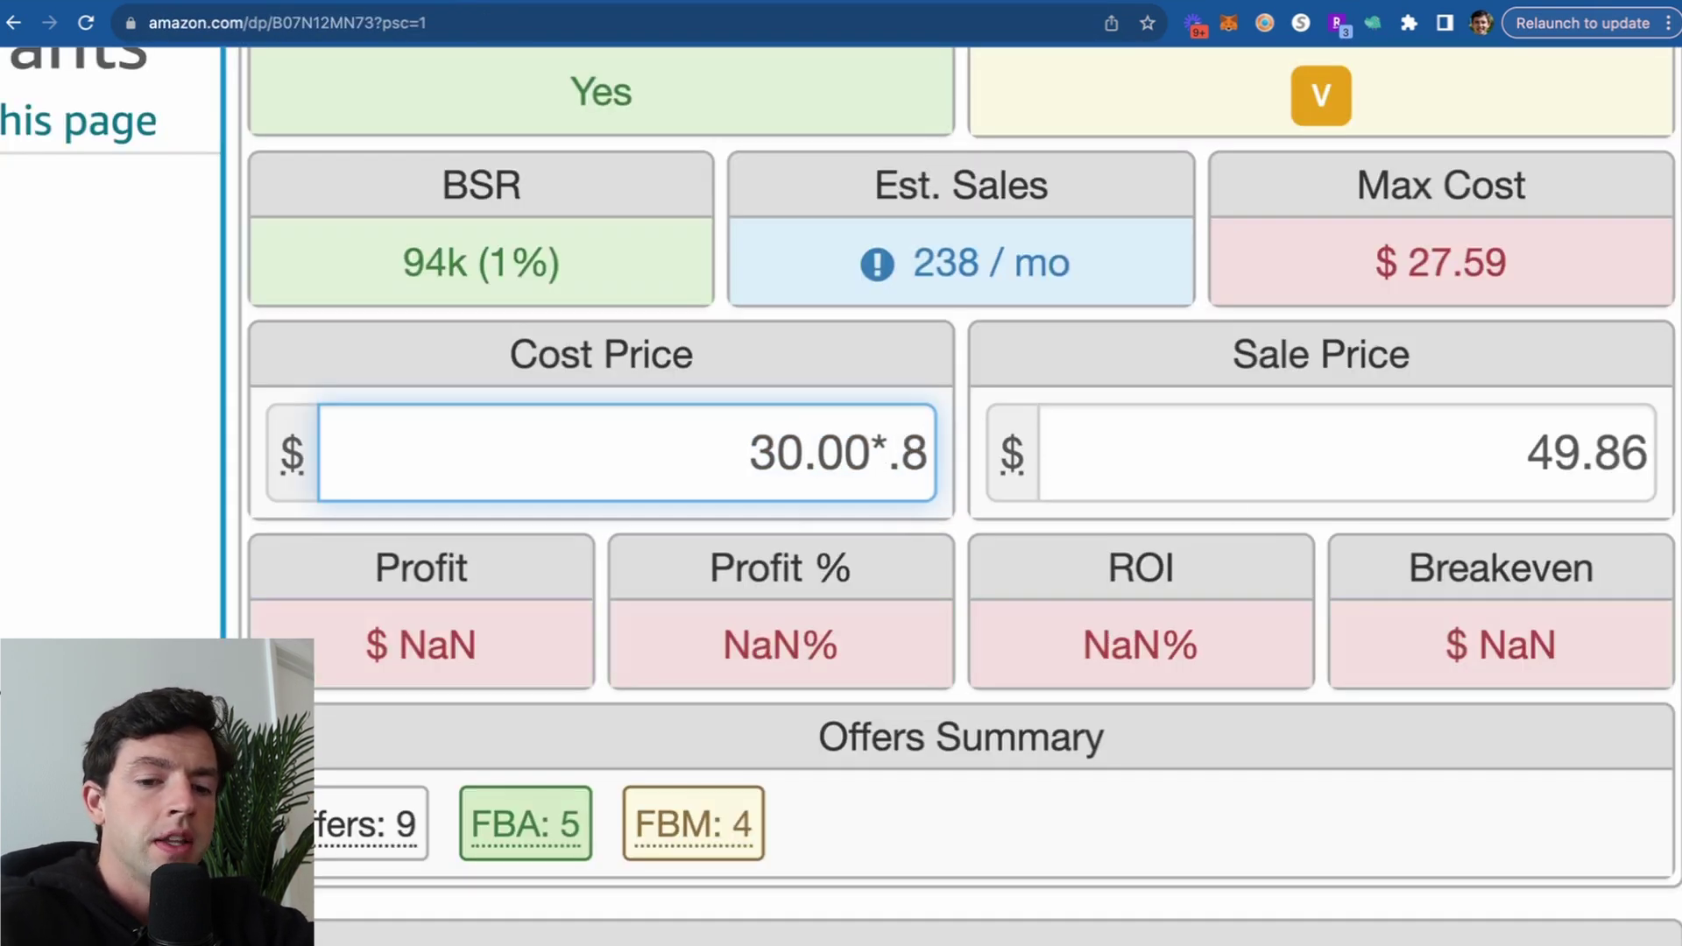
key("Return")
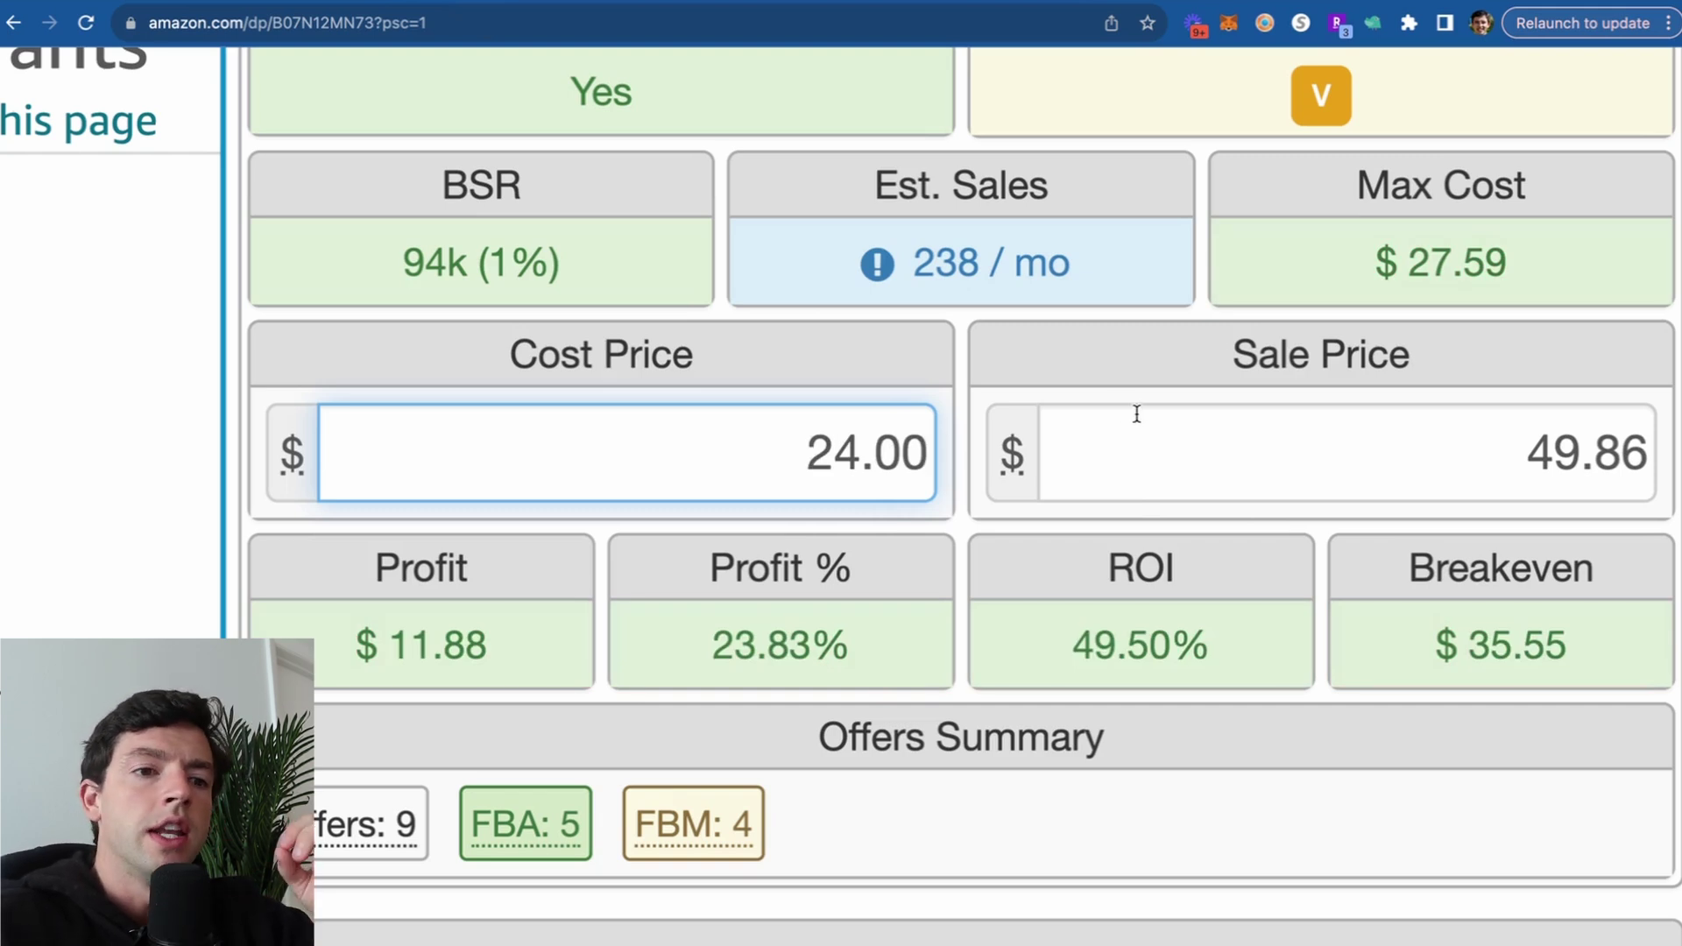
scroll(1136, 414, "down", 5)
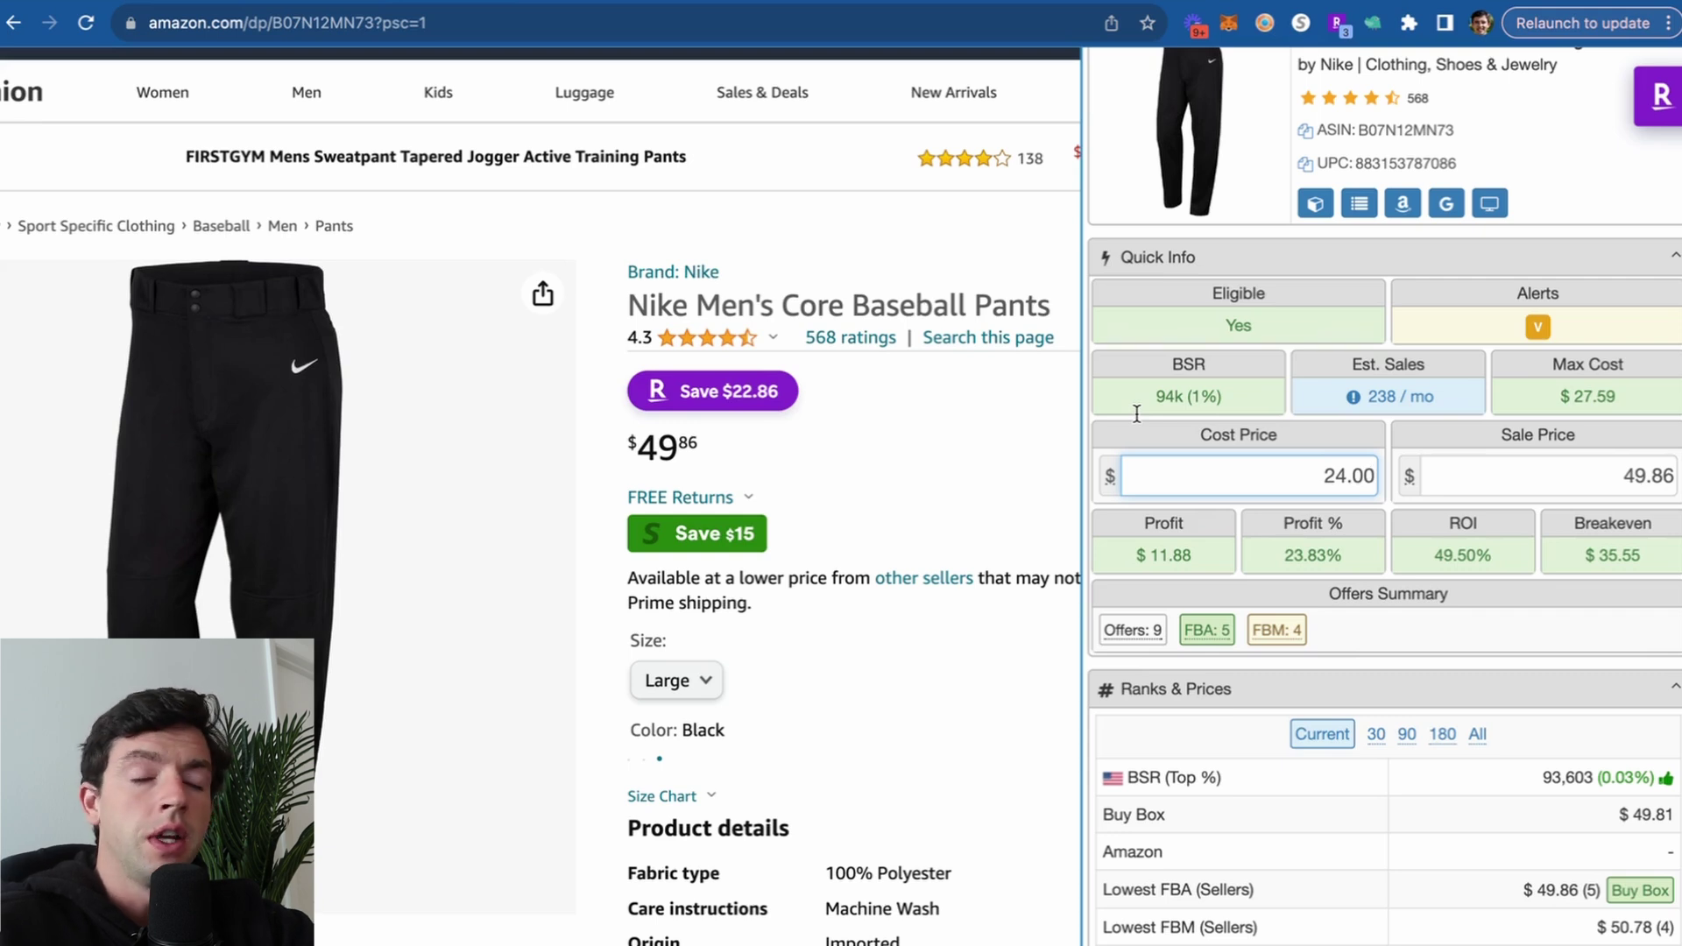
key("ctrl+minus")
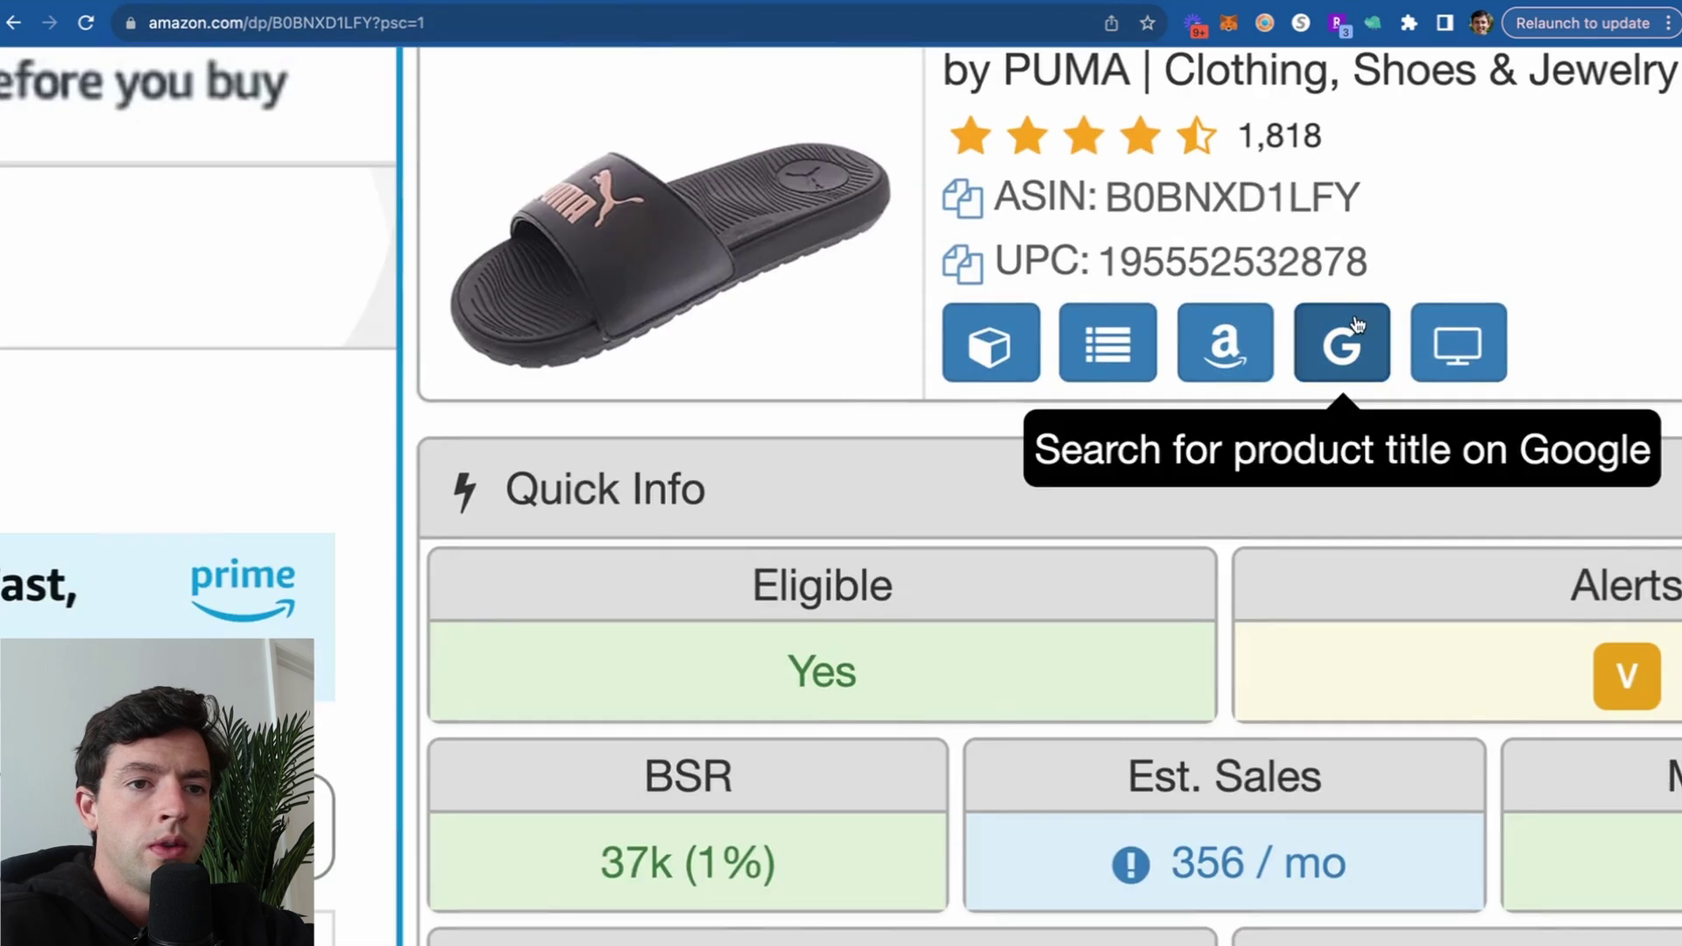
Search Google for the PUMA slides' product title and compare store prices with the SellerAmp profit figures on the Amazon listing
left_click(1354, 329)
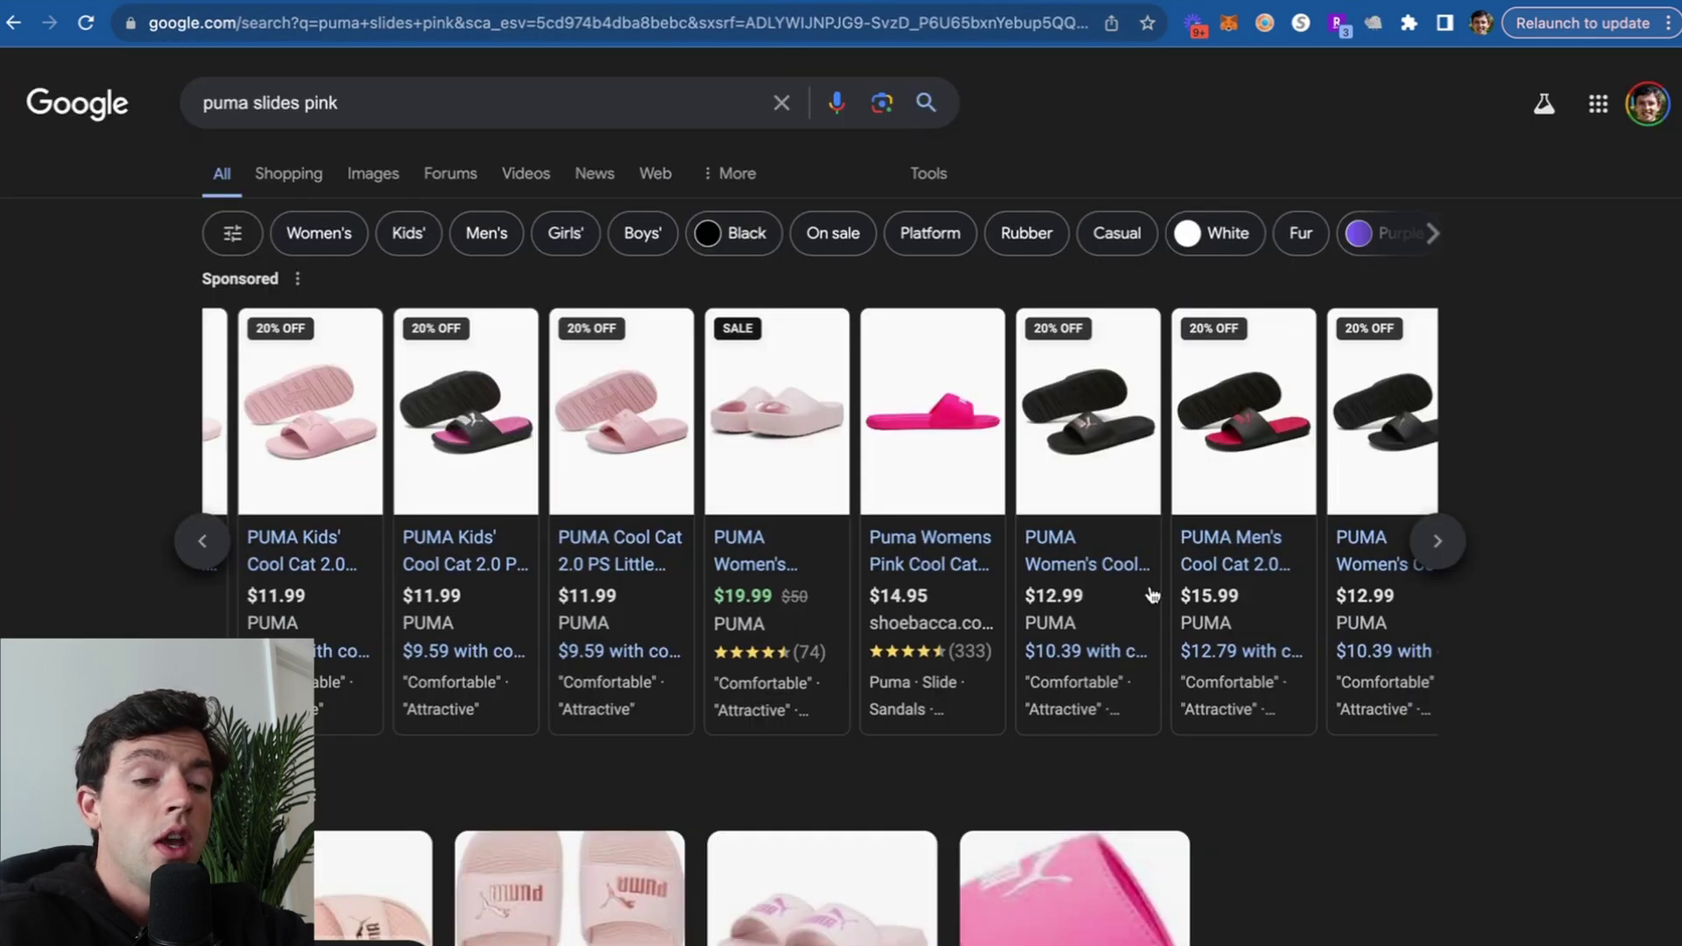
mouse_move(1152, 596)
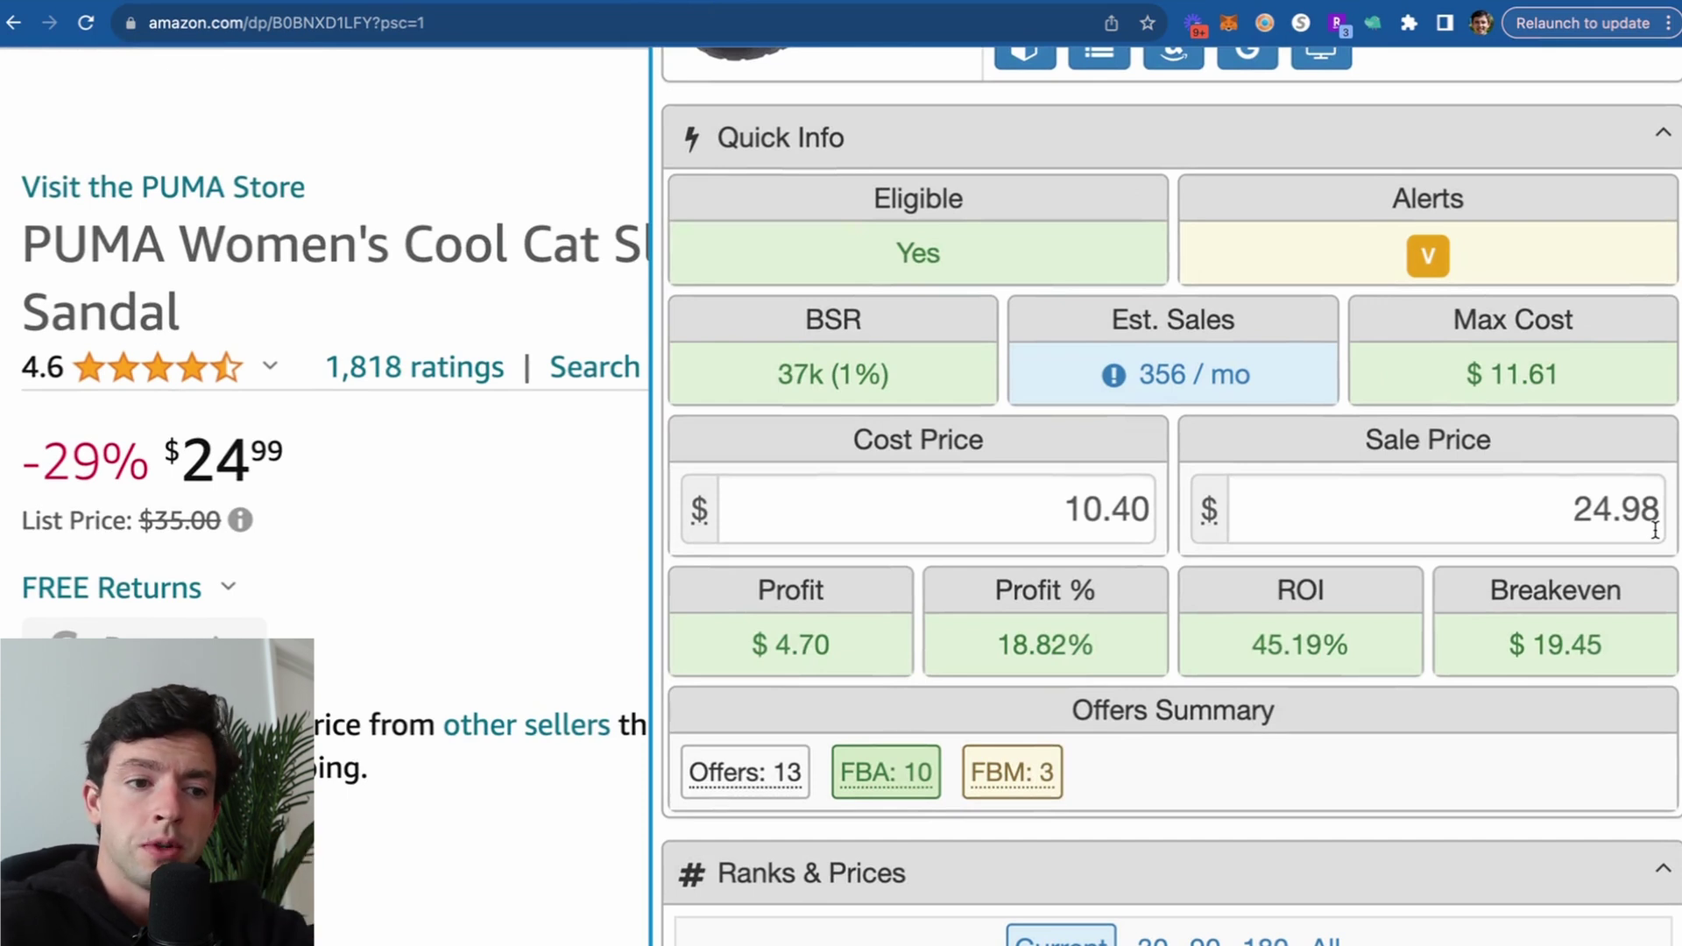
mouse_move(1360, 647)
scroll(1359, 640, "down", 1)
mouse_move(1025, 673)
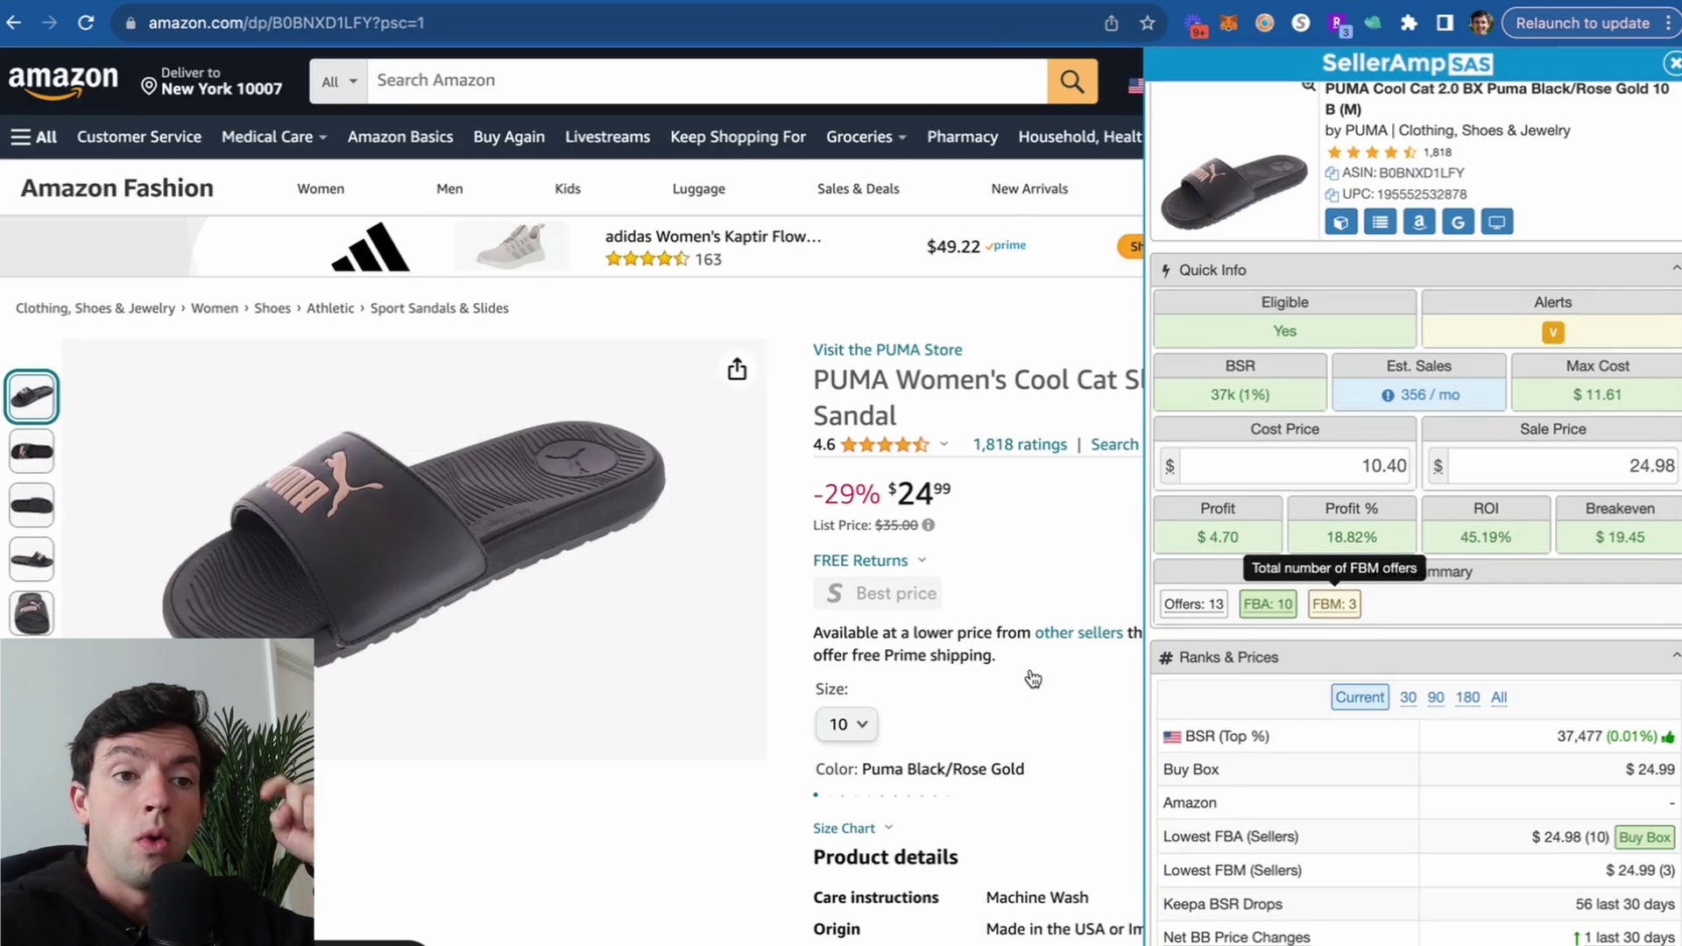
Check the PUMA slides' package dimensions and weight, then review their cost price, profit and ROI in SellerAmp
mouse_move(1341, 221)
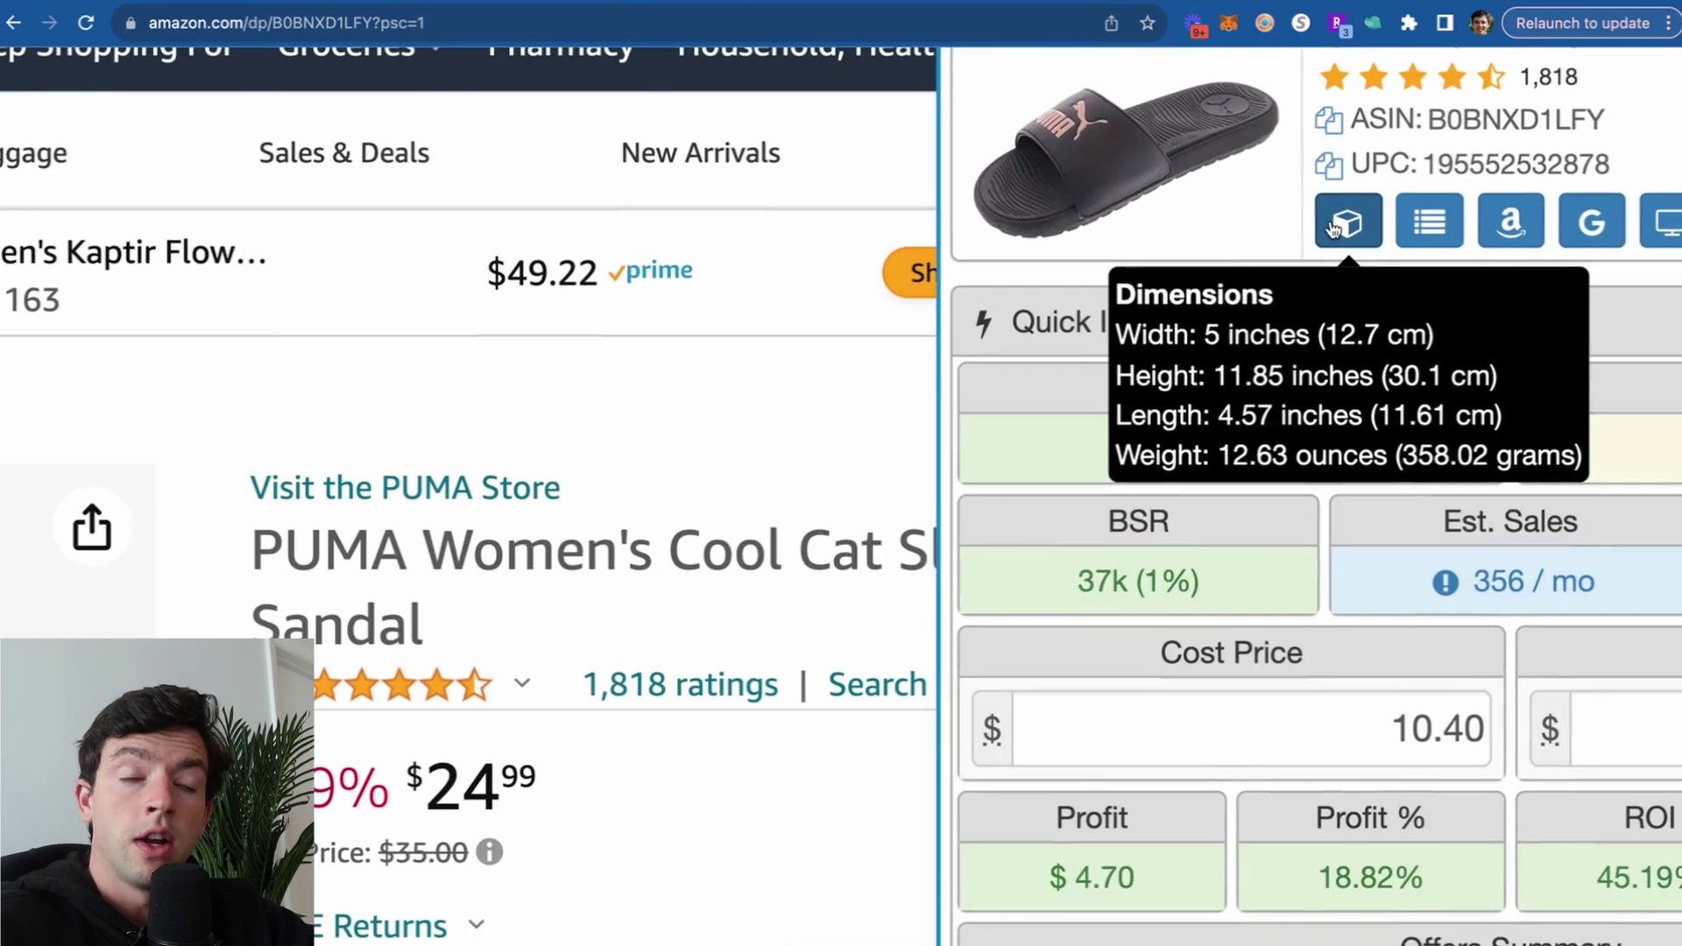
mouse_move(1363, 438)
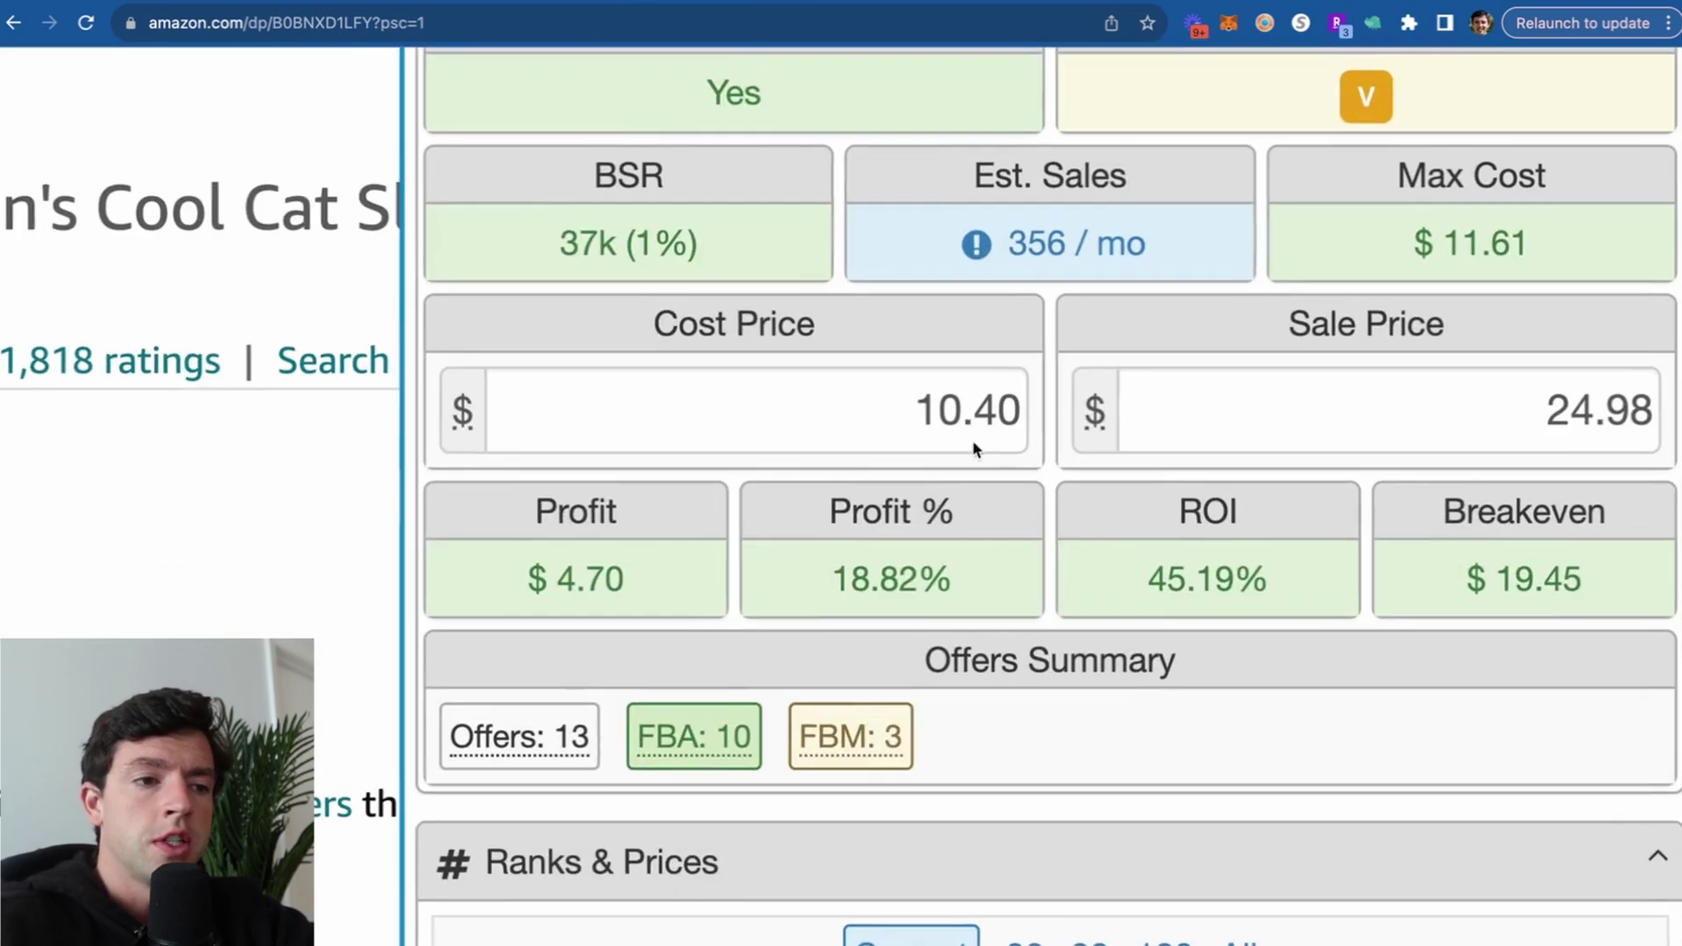
mouse_move(1225, 543)
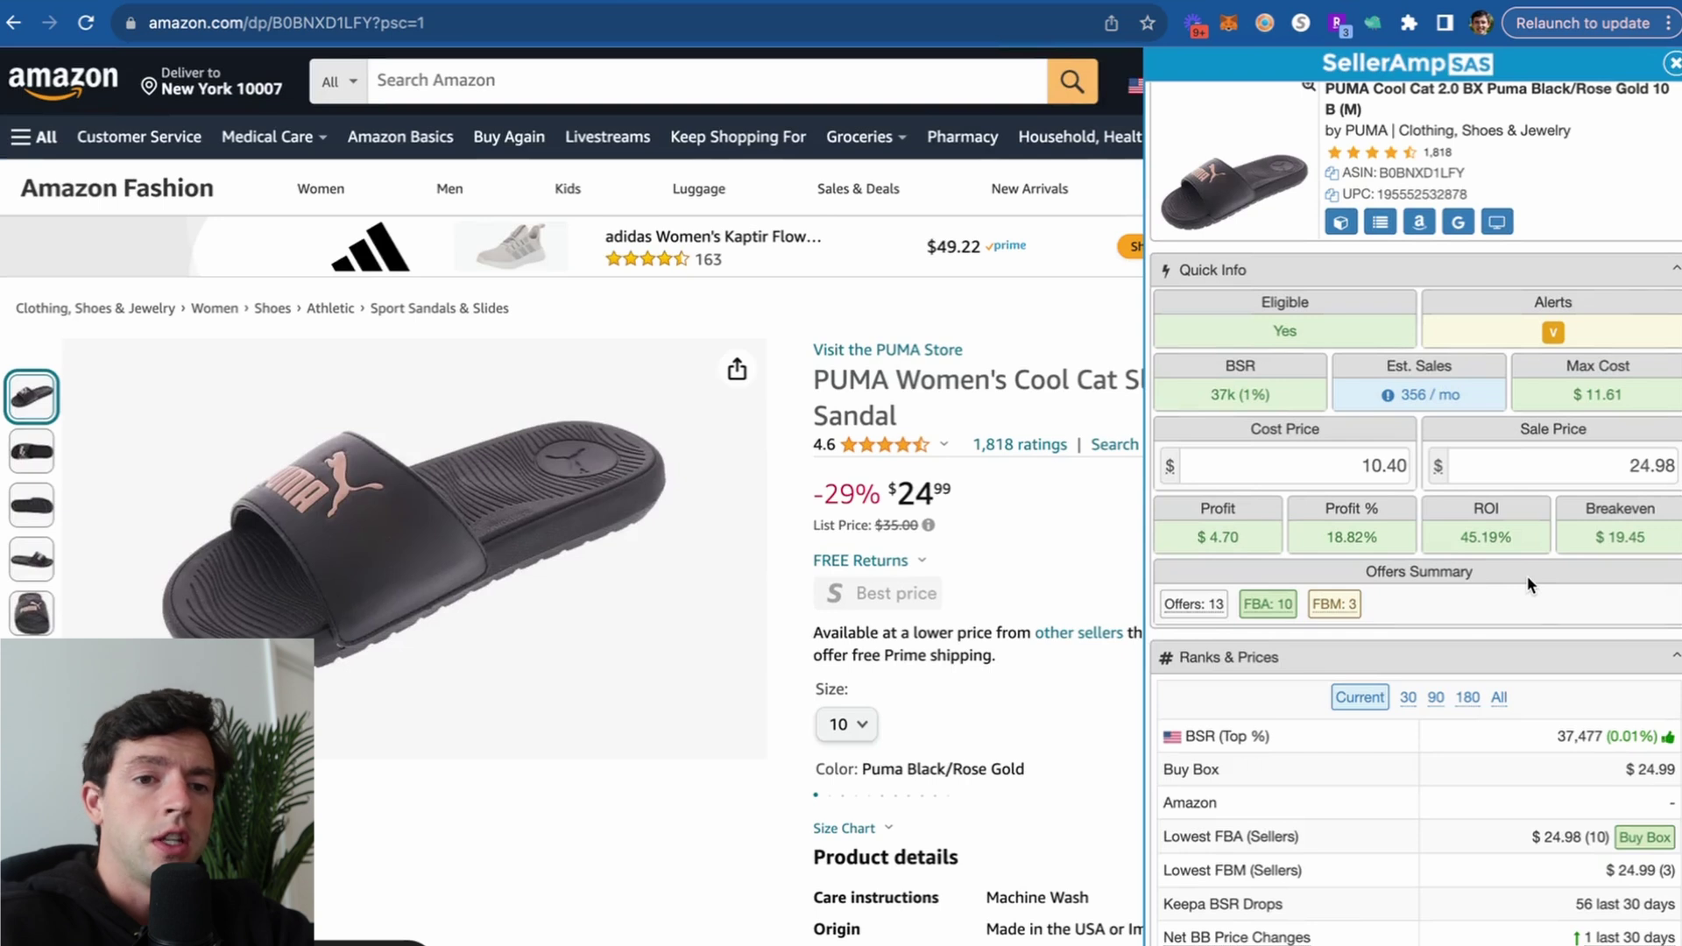
In the PUMA slides' profit calculator, set fulfilment to FBM with a cost of 5.25 and compare the profit with FBA
scroll(1527, 578, "down", 15)
scroll(1527, 579, "down", 1)
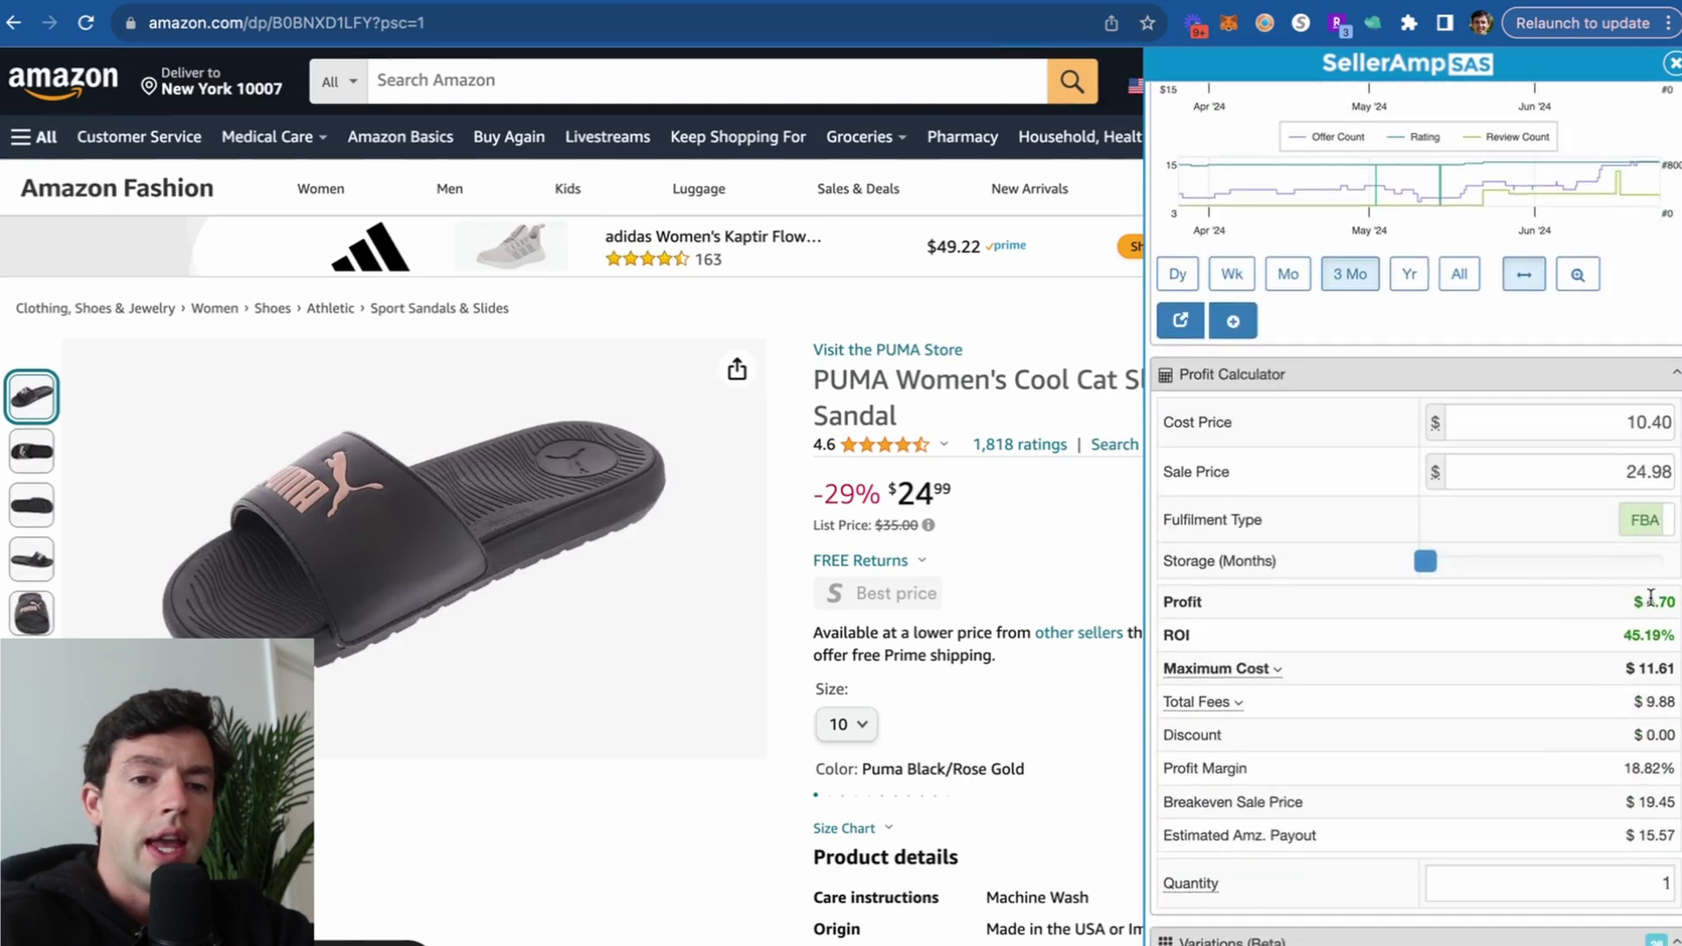
left_click(1646, 515)
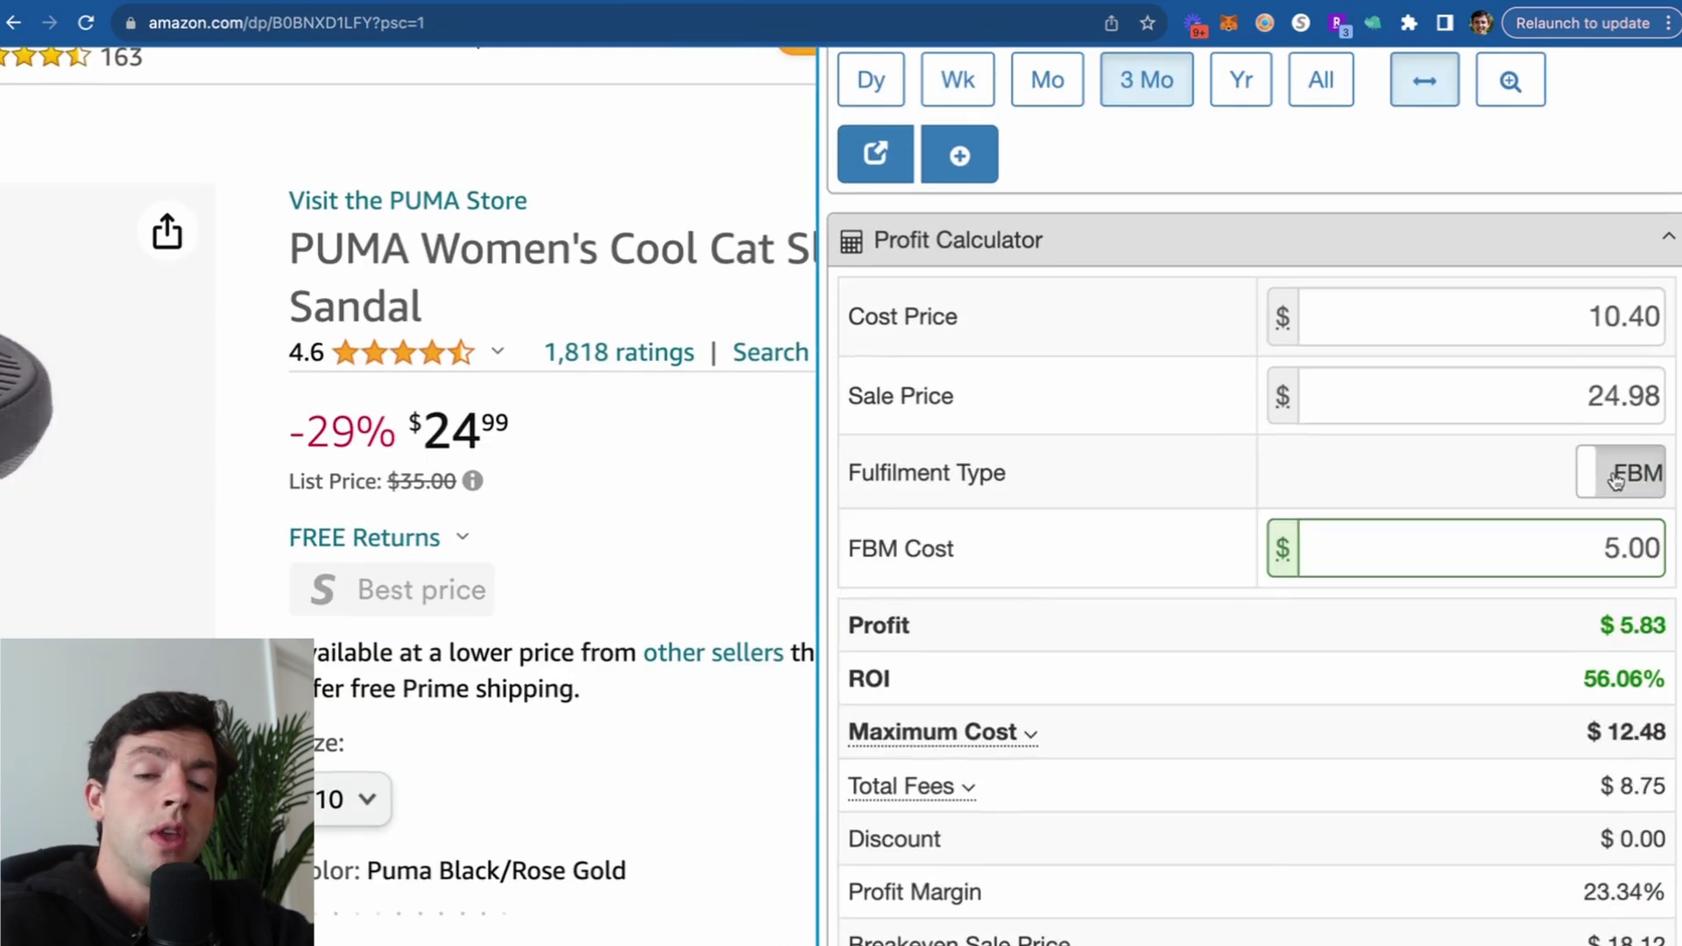
double_click(1577, 544)
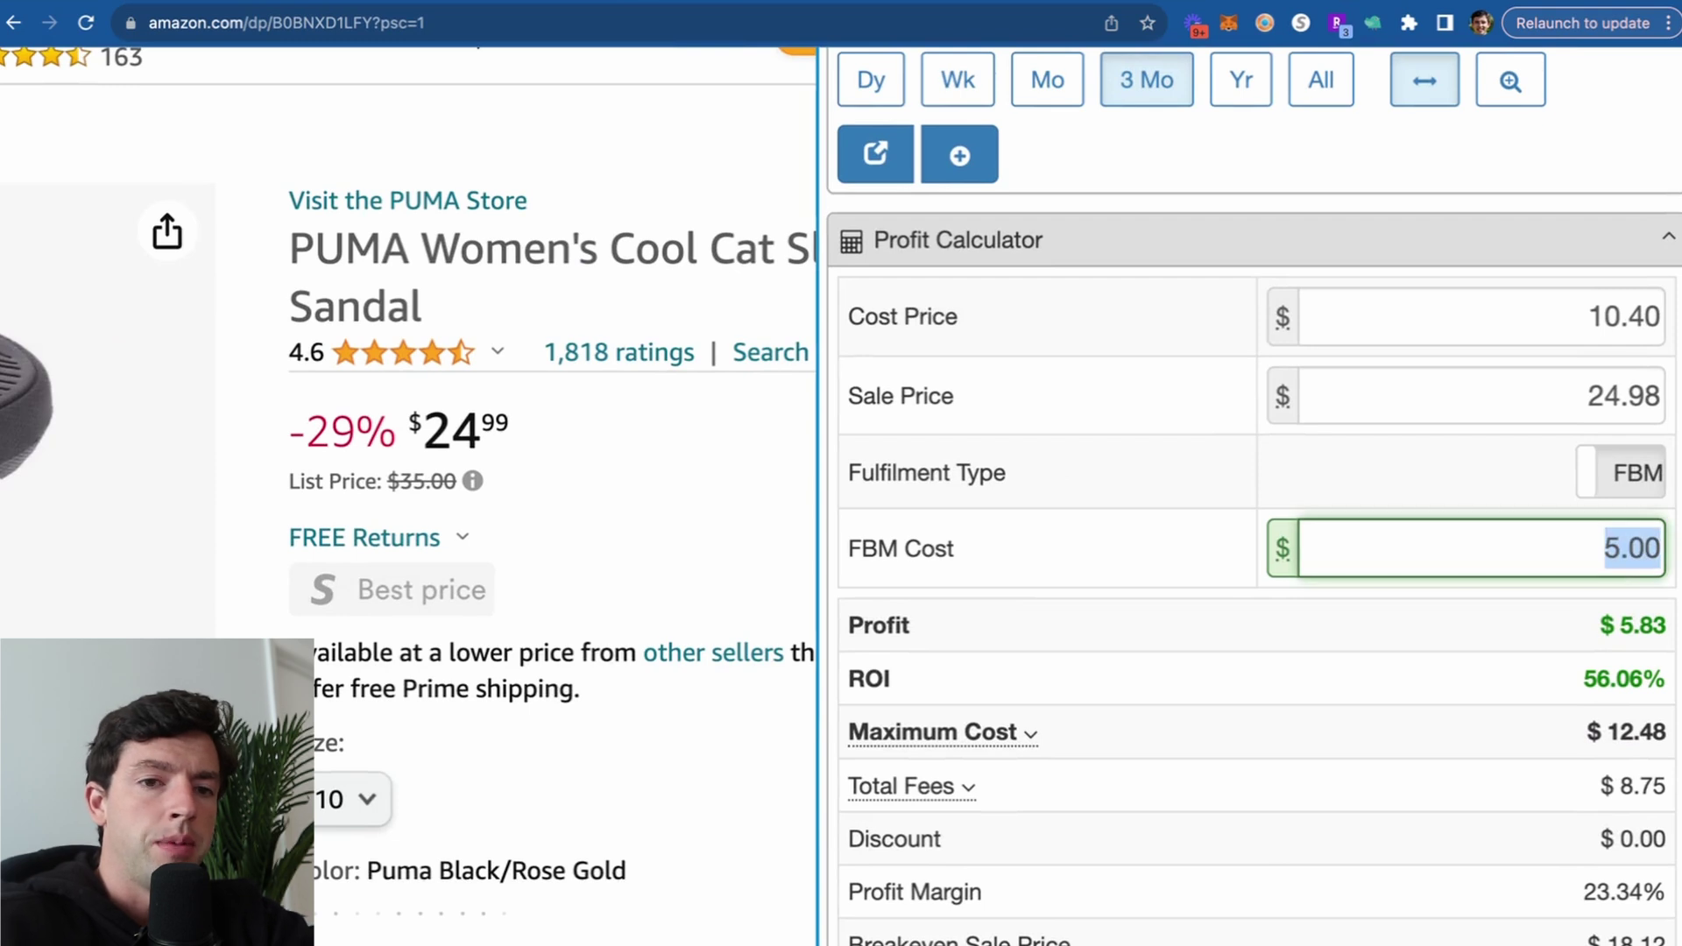
type("5.25")
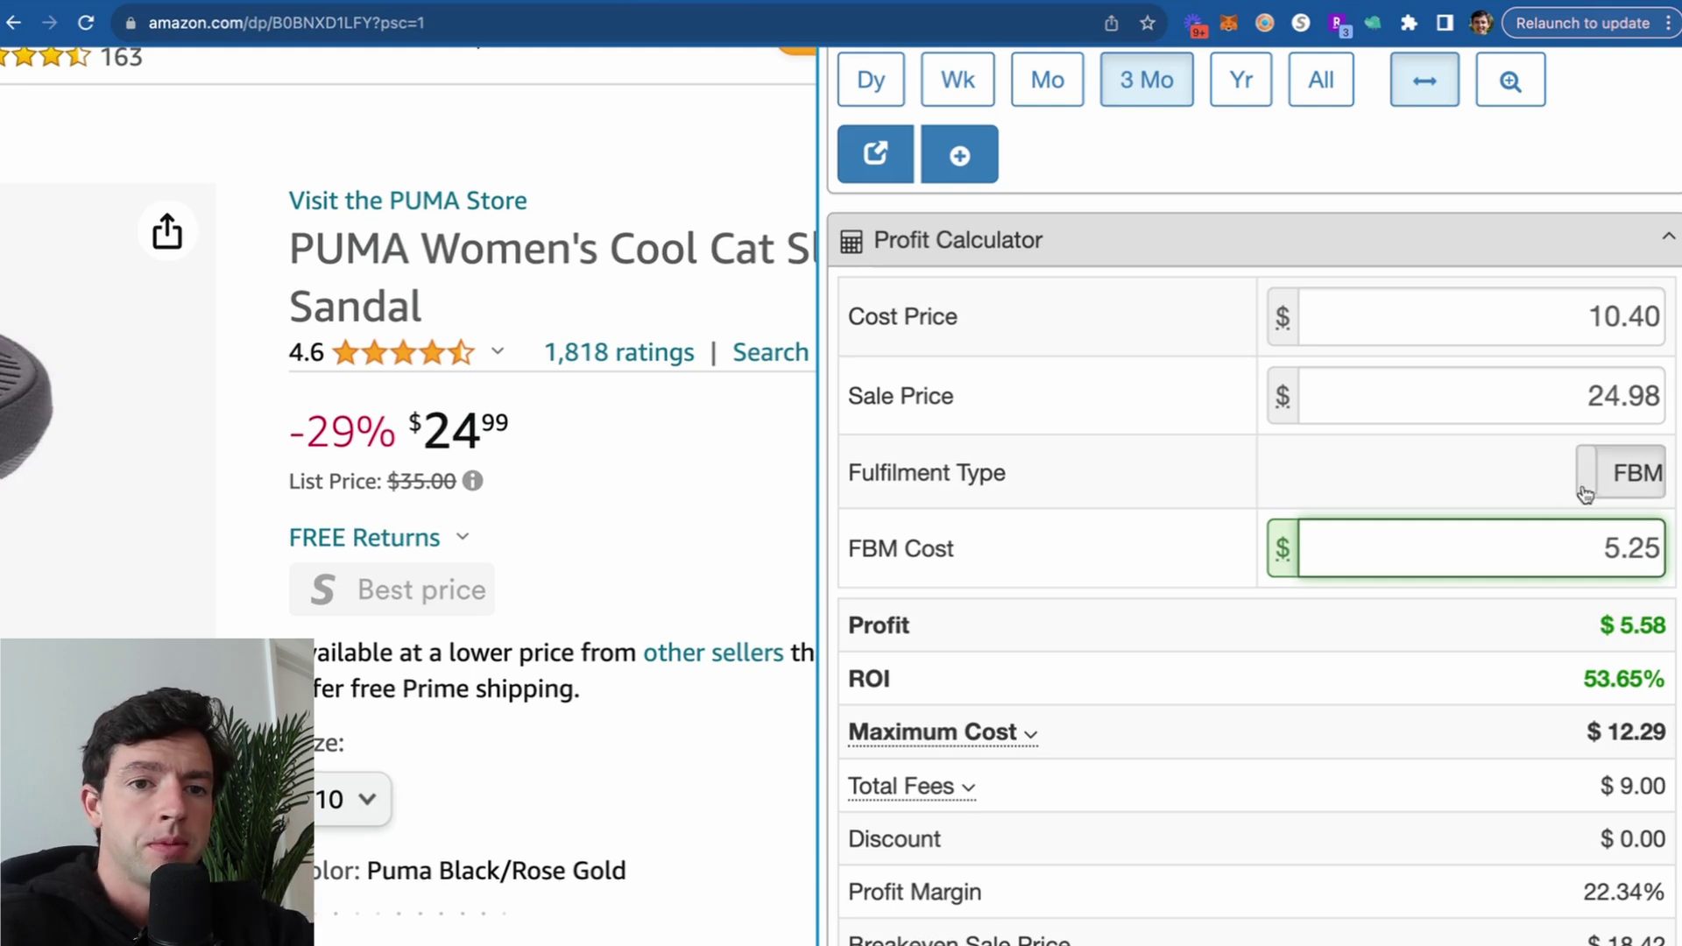
left_click(1621, 485)
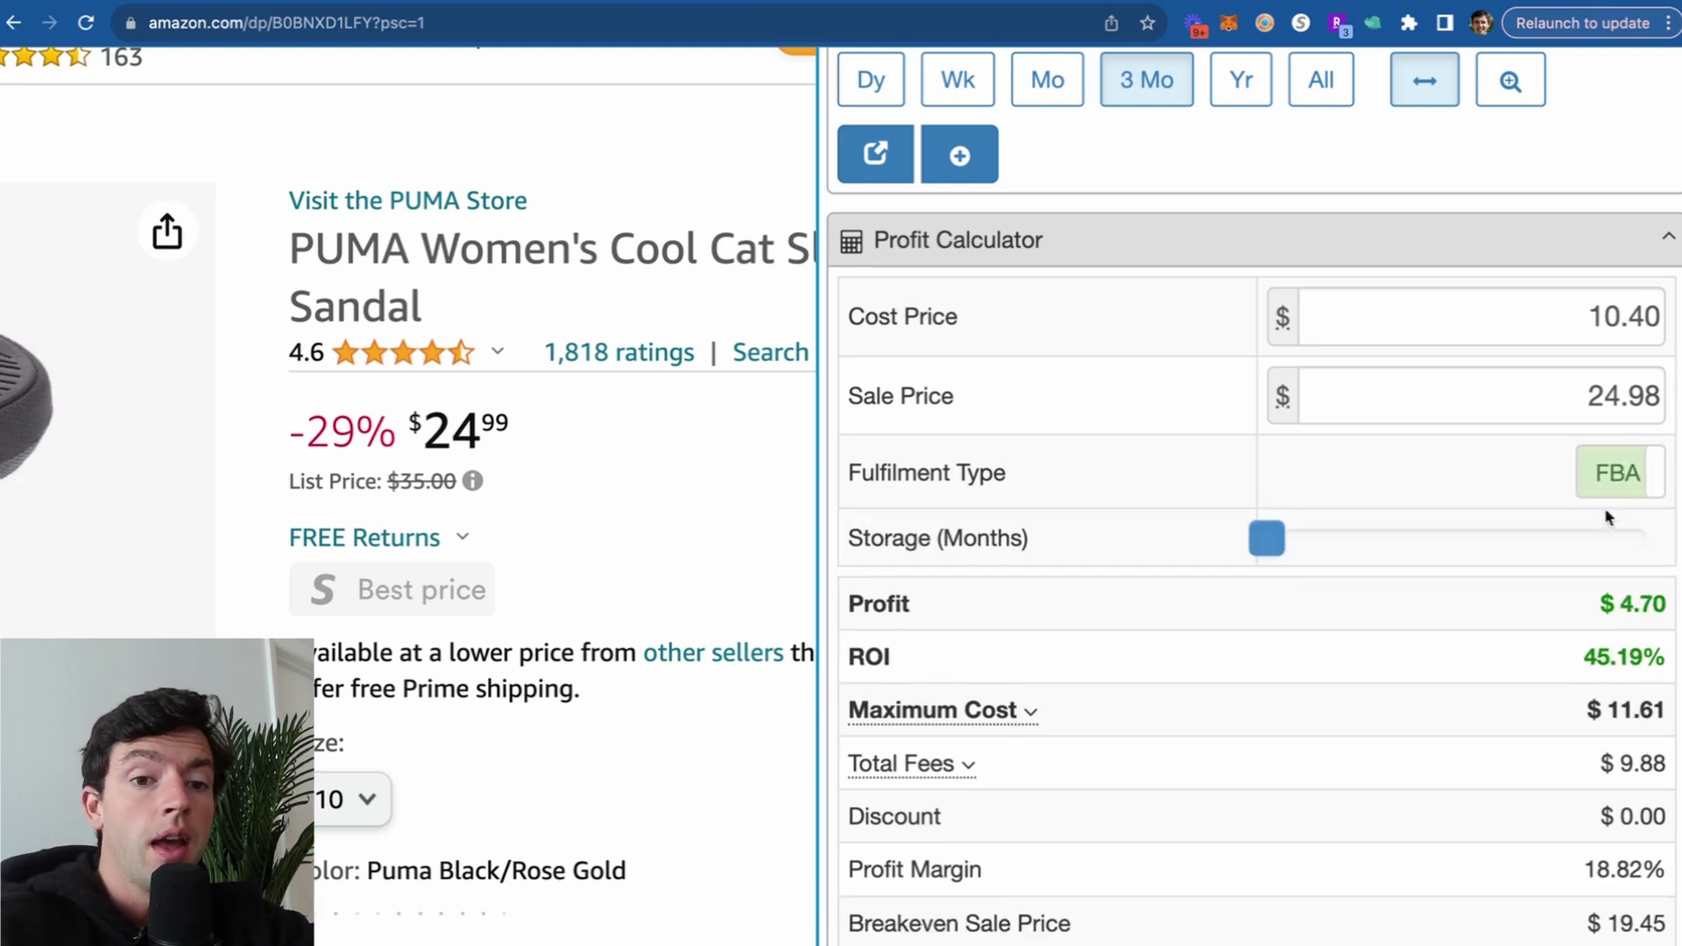
left_click(1637, 482)
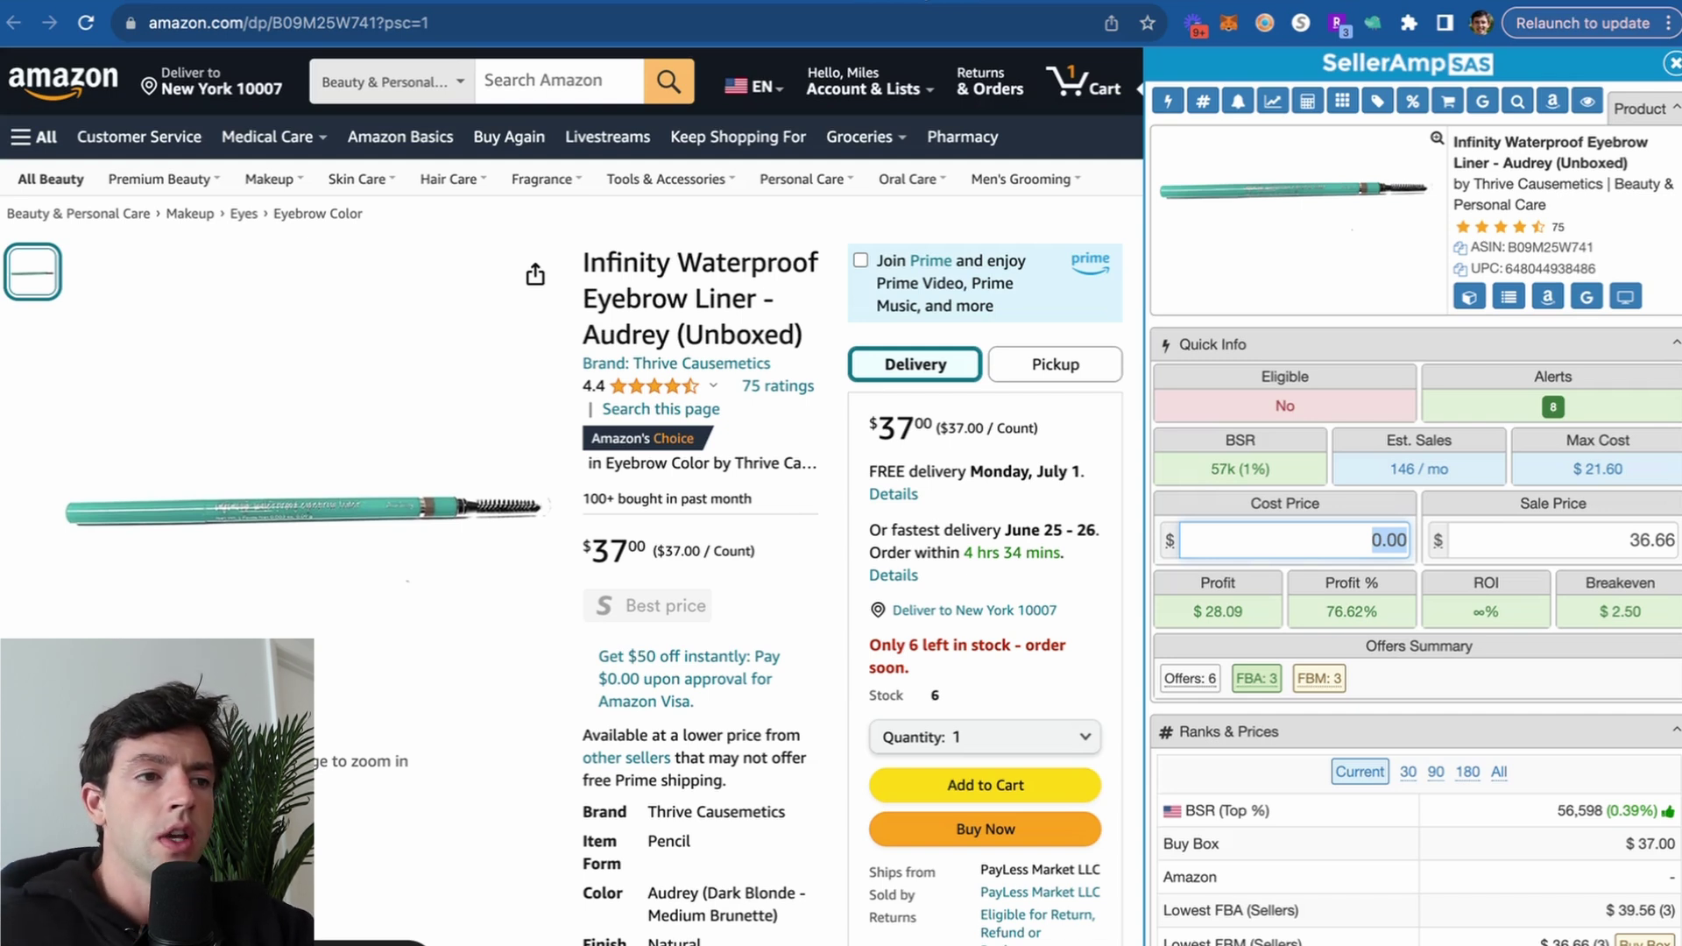
Compare the Infinity Waterproof Eyebrow Liner's Amazon price with the Thrive Causemetics store price, dismissing the Rakuten cash back offer
mouse_move(559, 508)
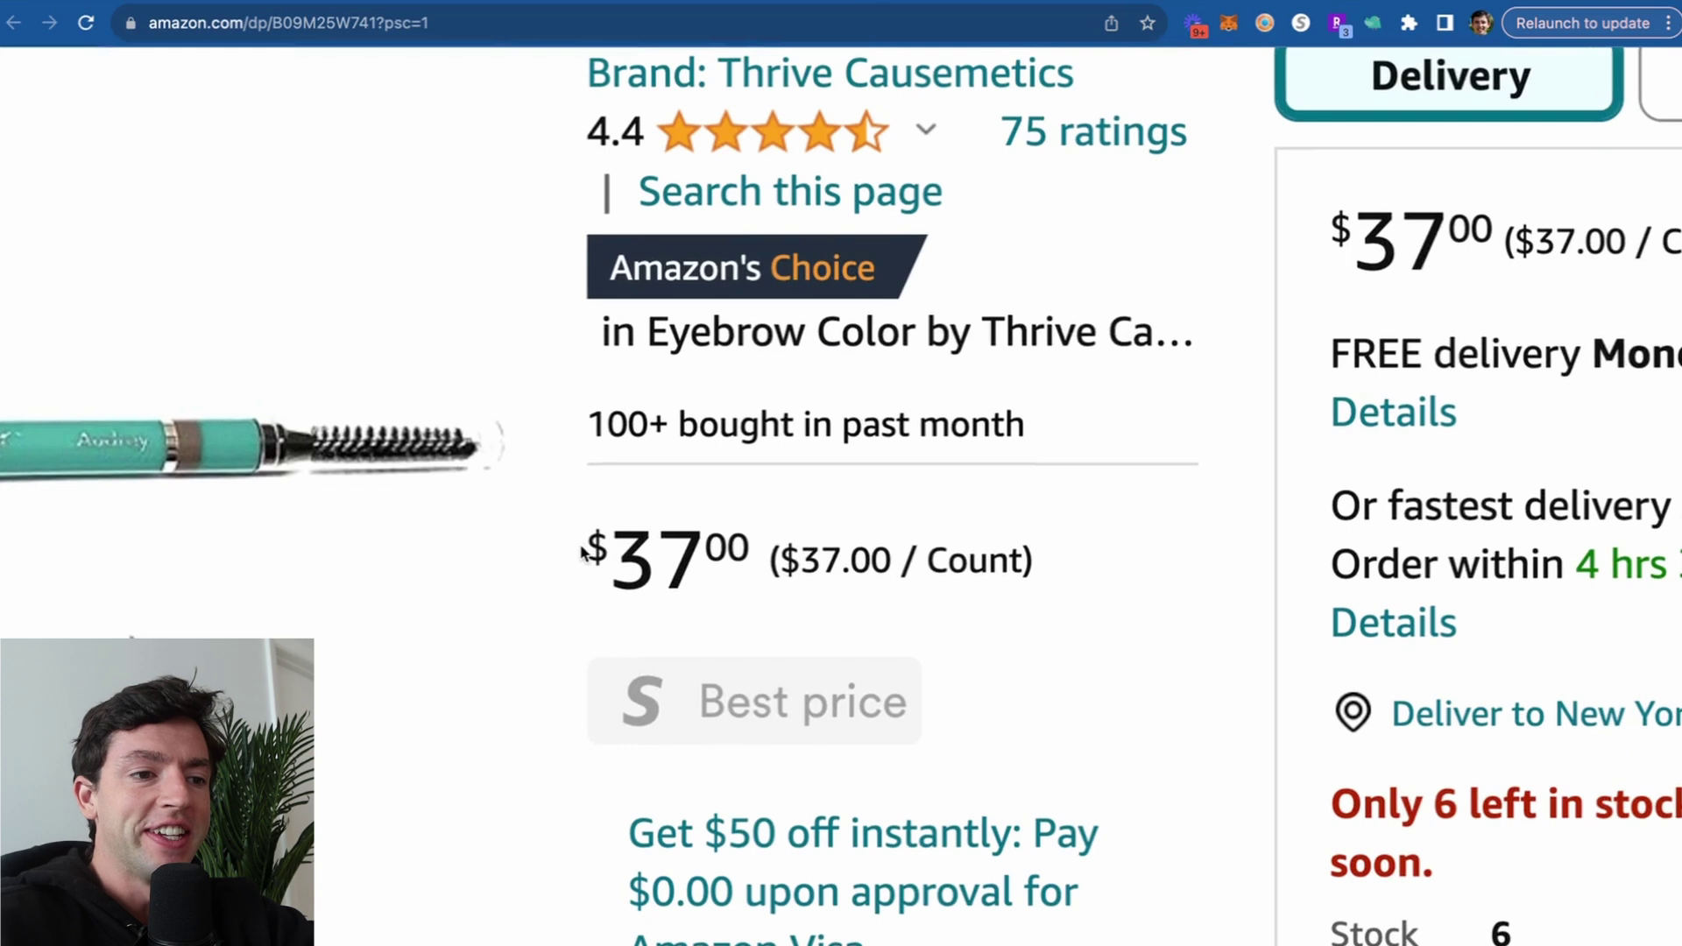
scroll(585, 554, "down", 5)
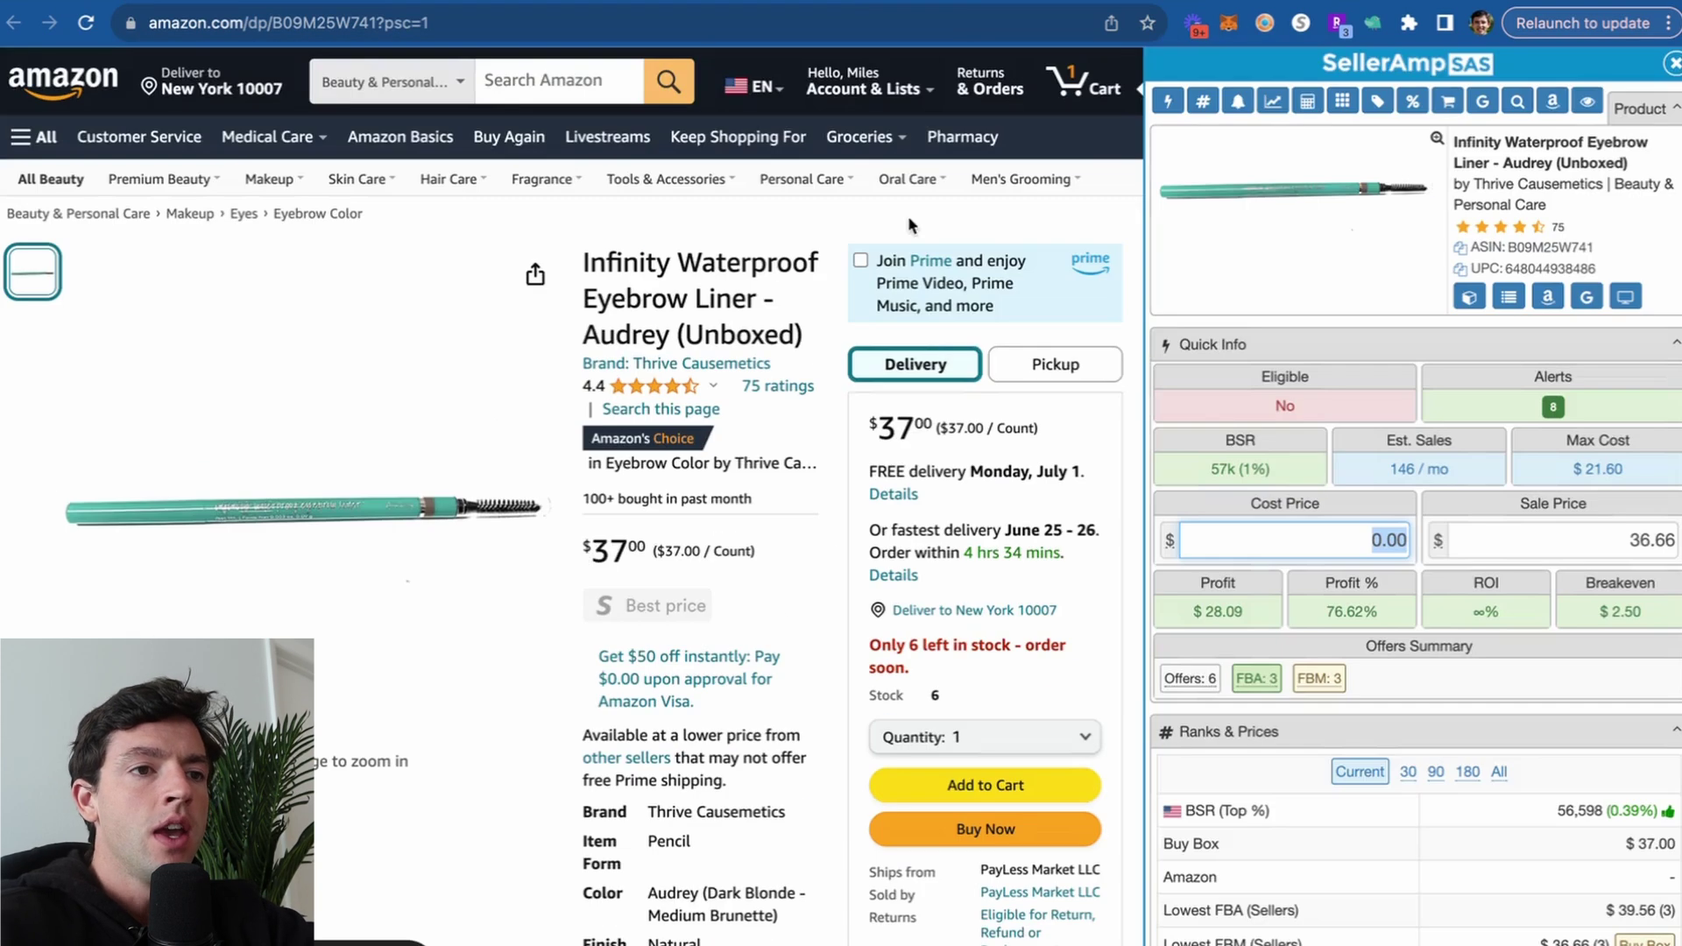
left_click(1018, 2)
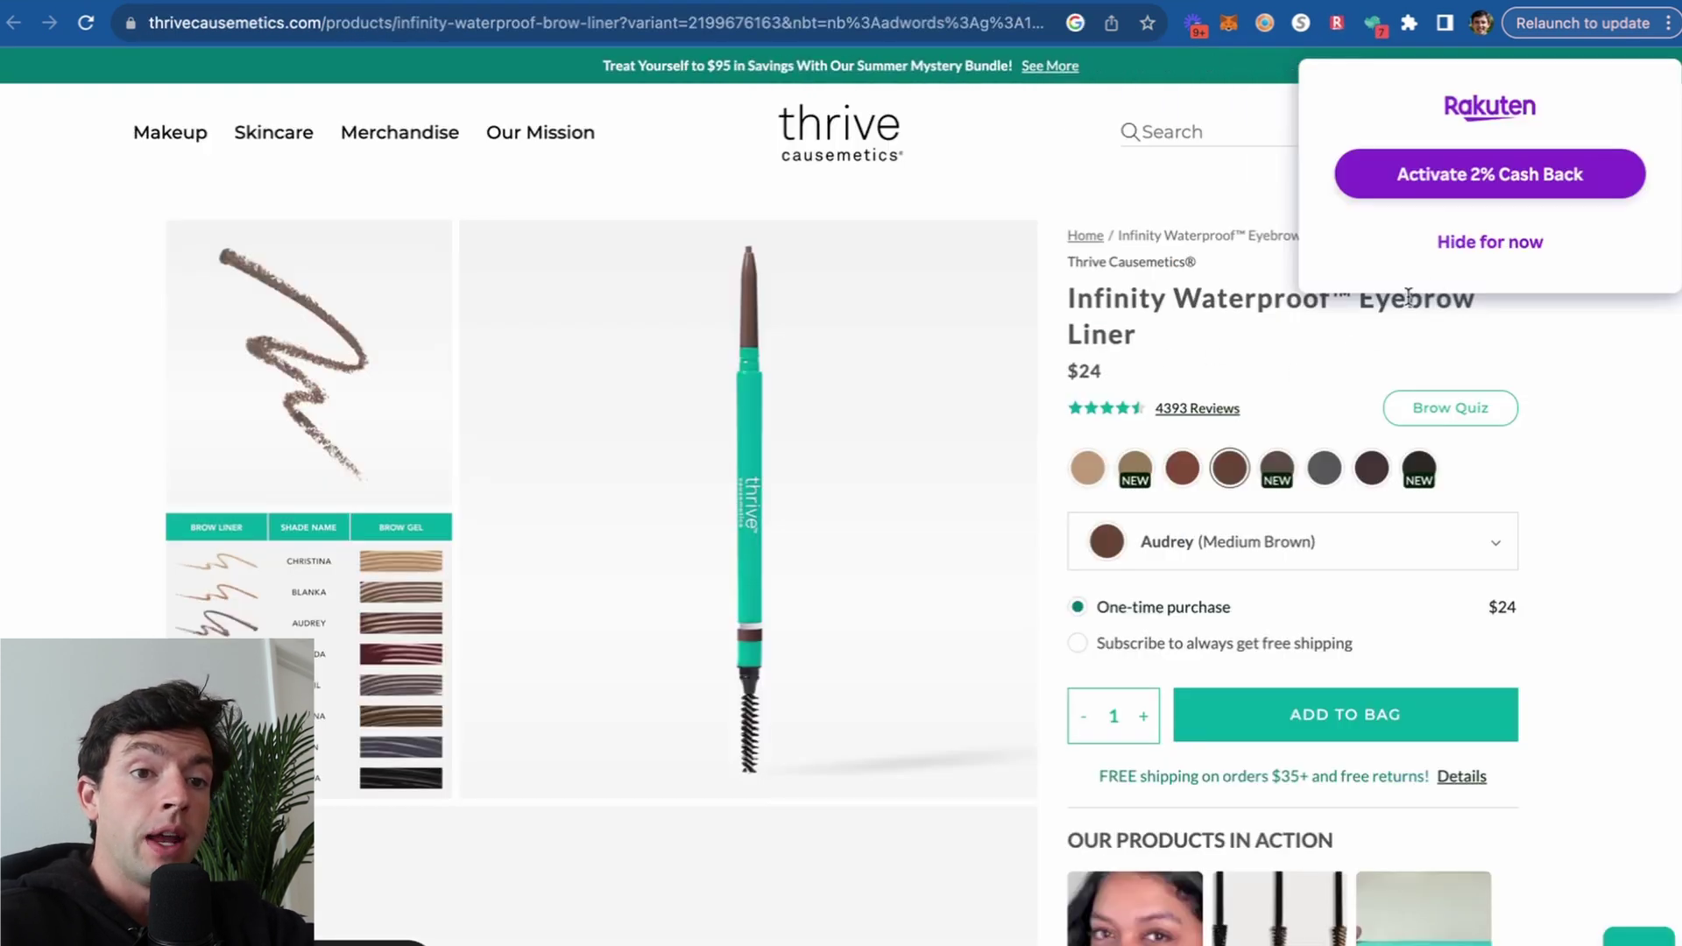
left_click(1477, 247)
Check the eyebrow liner's store price across other shades, including Serena (Deep Brown) and Tova (Soft Black)
left_click(1338, 471)
left_click(1372, 469)
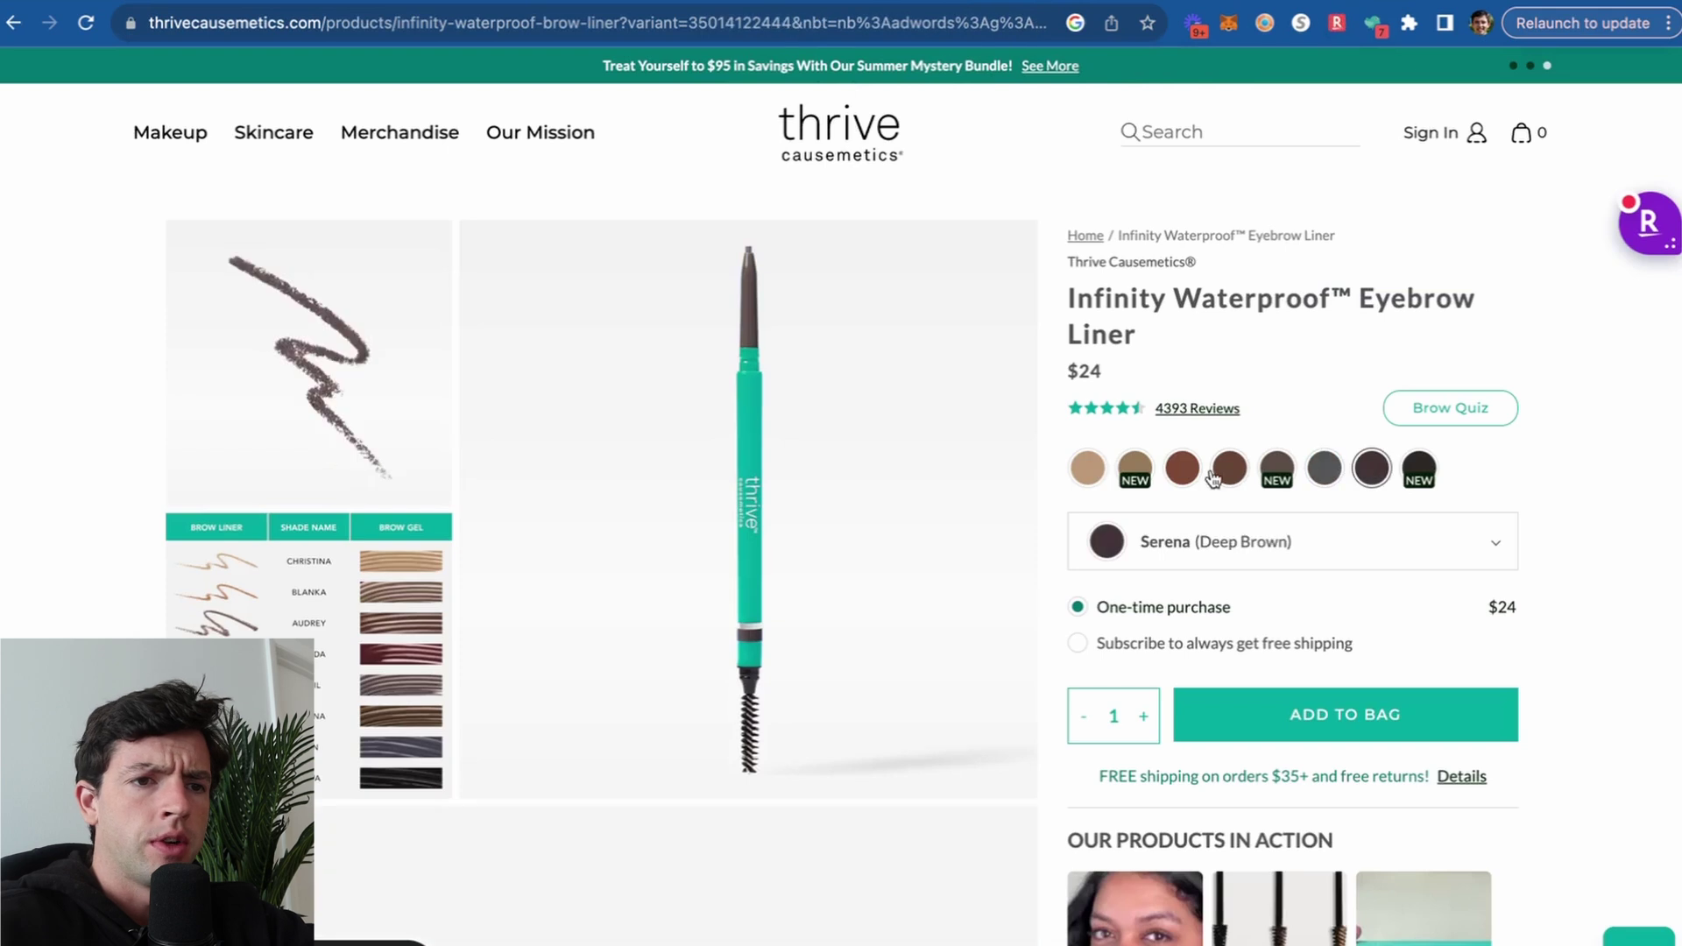
left_click(1426, 478)
scroll(1227, 331, "up", 5)
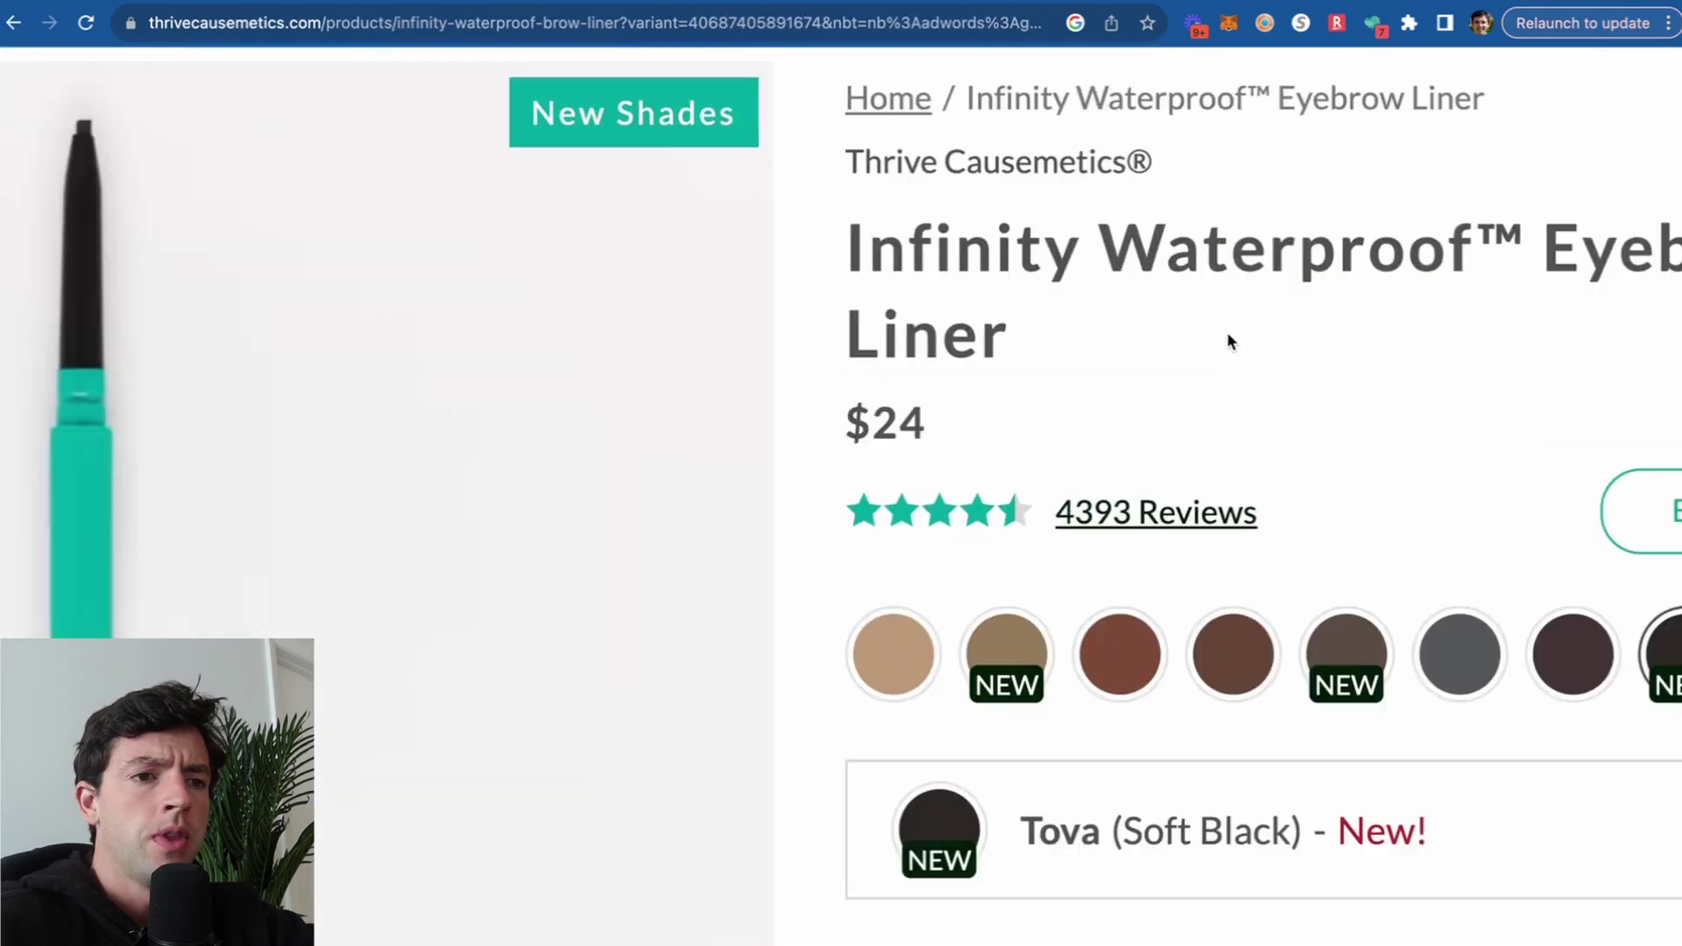
scroll(961, 413, "down", 5)
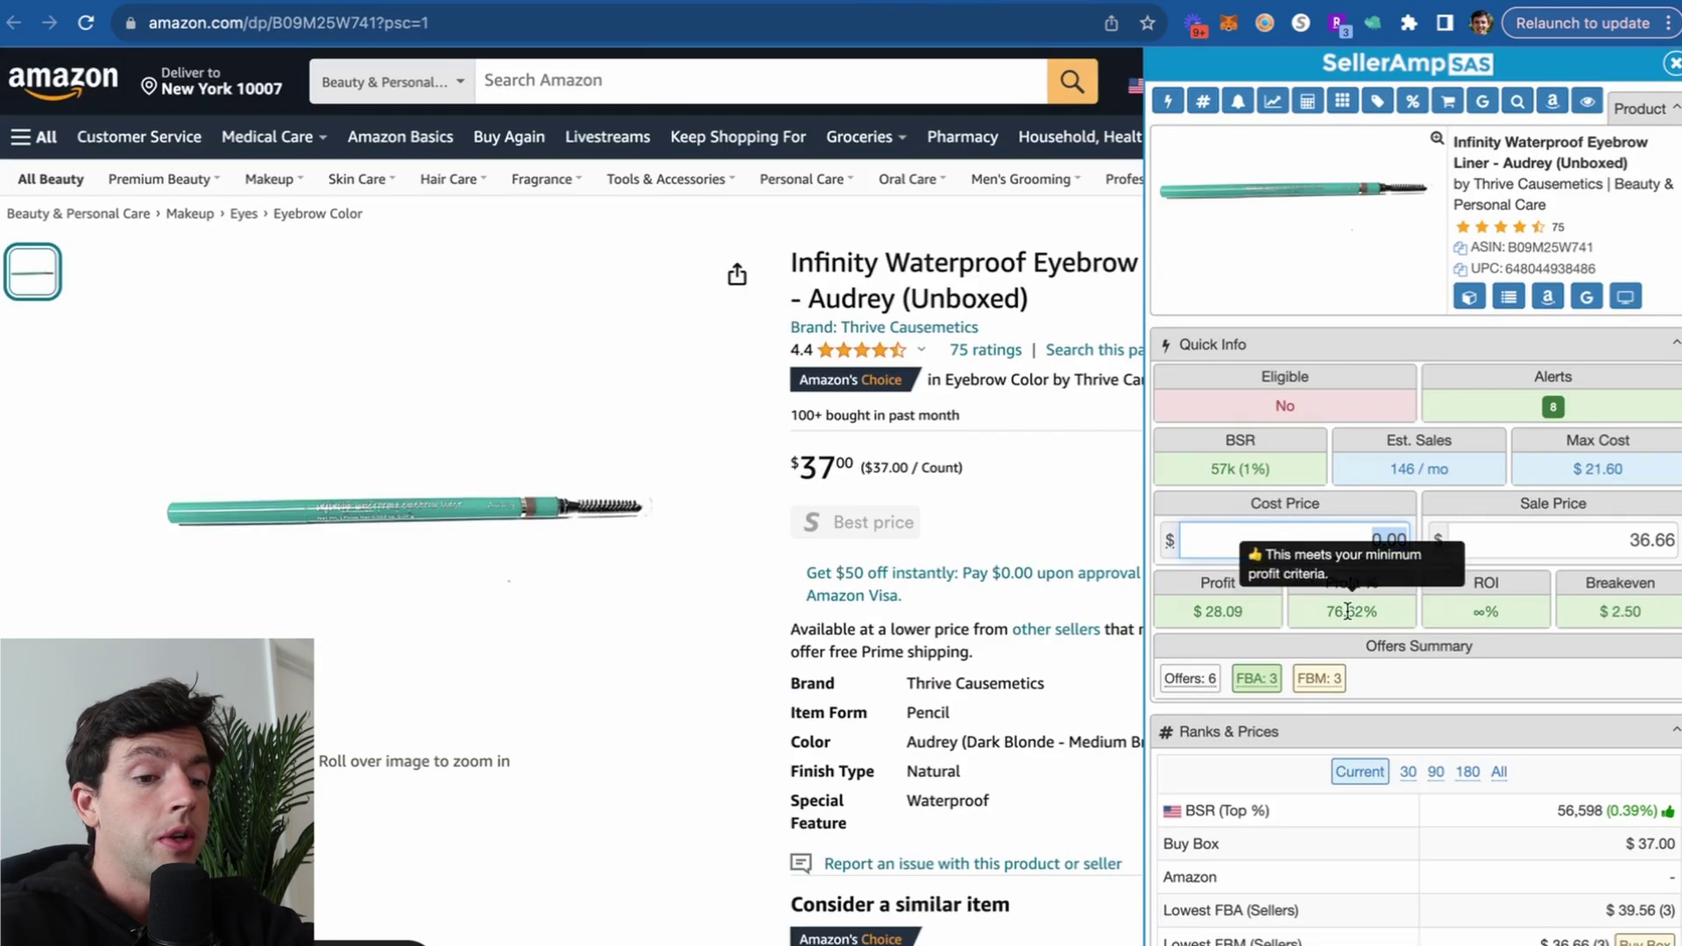
On the Amazon eyebrow liner listing, set the cost price to 24 and multiply it by .8
type("24")
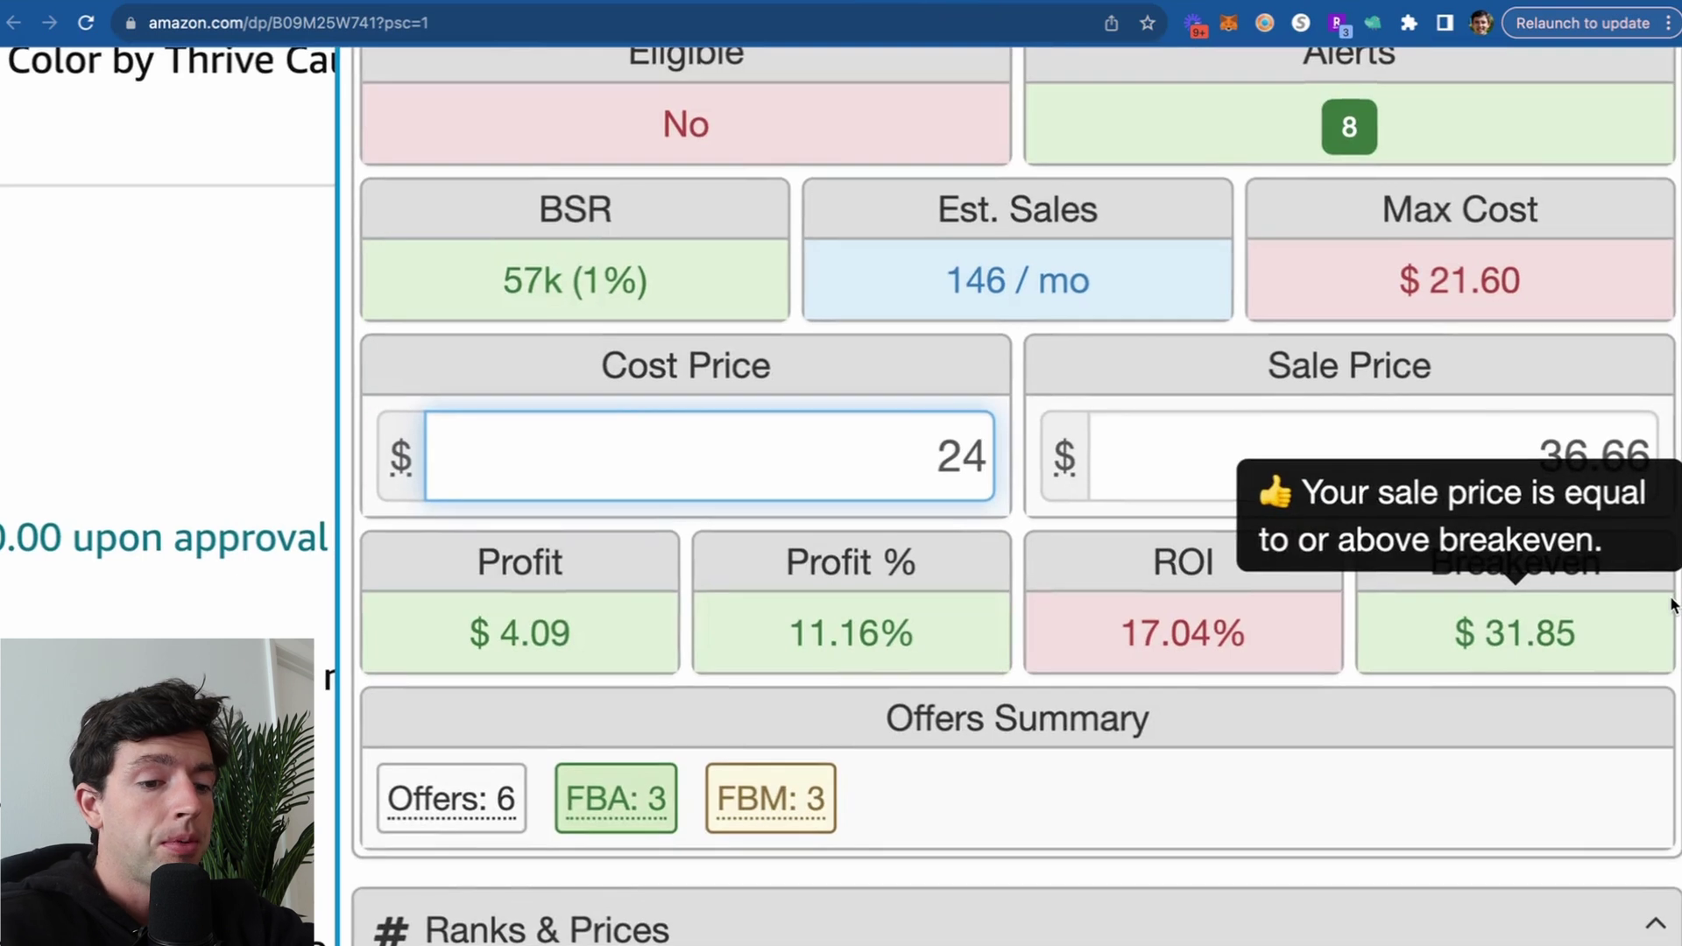
type("*.8")
key("Return")
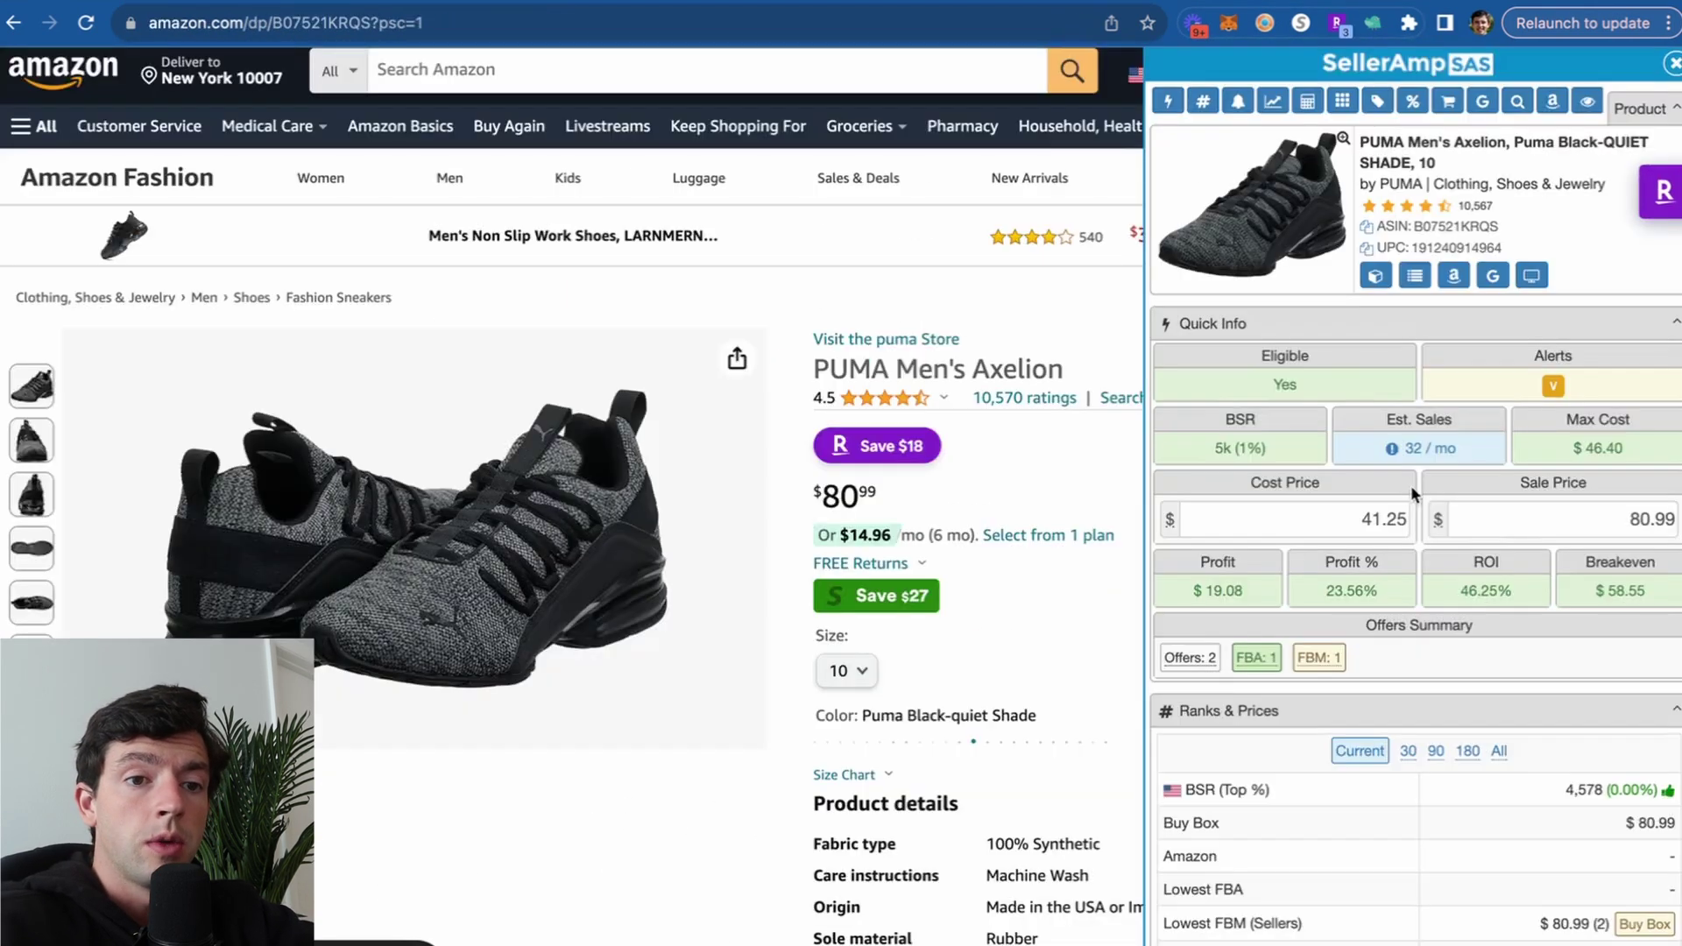
Set the SellerAmp cost price of the PUMA Men's Axelion to 60
double_click(1354, 525)
type("60")
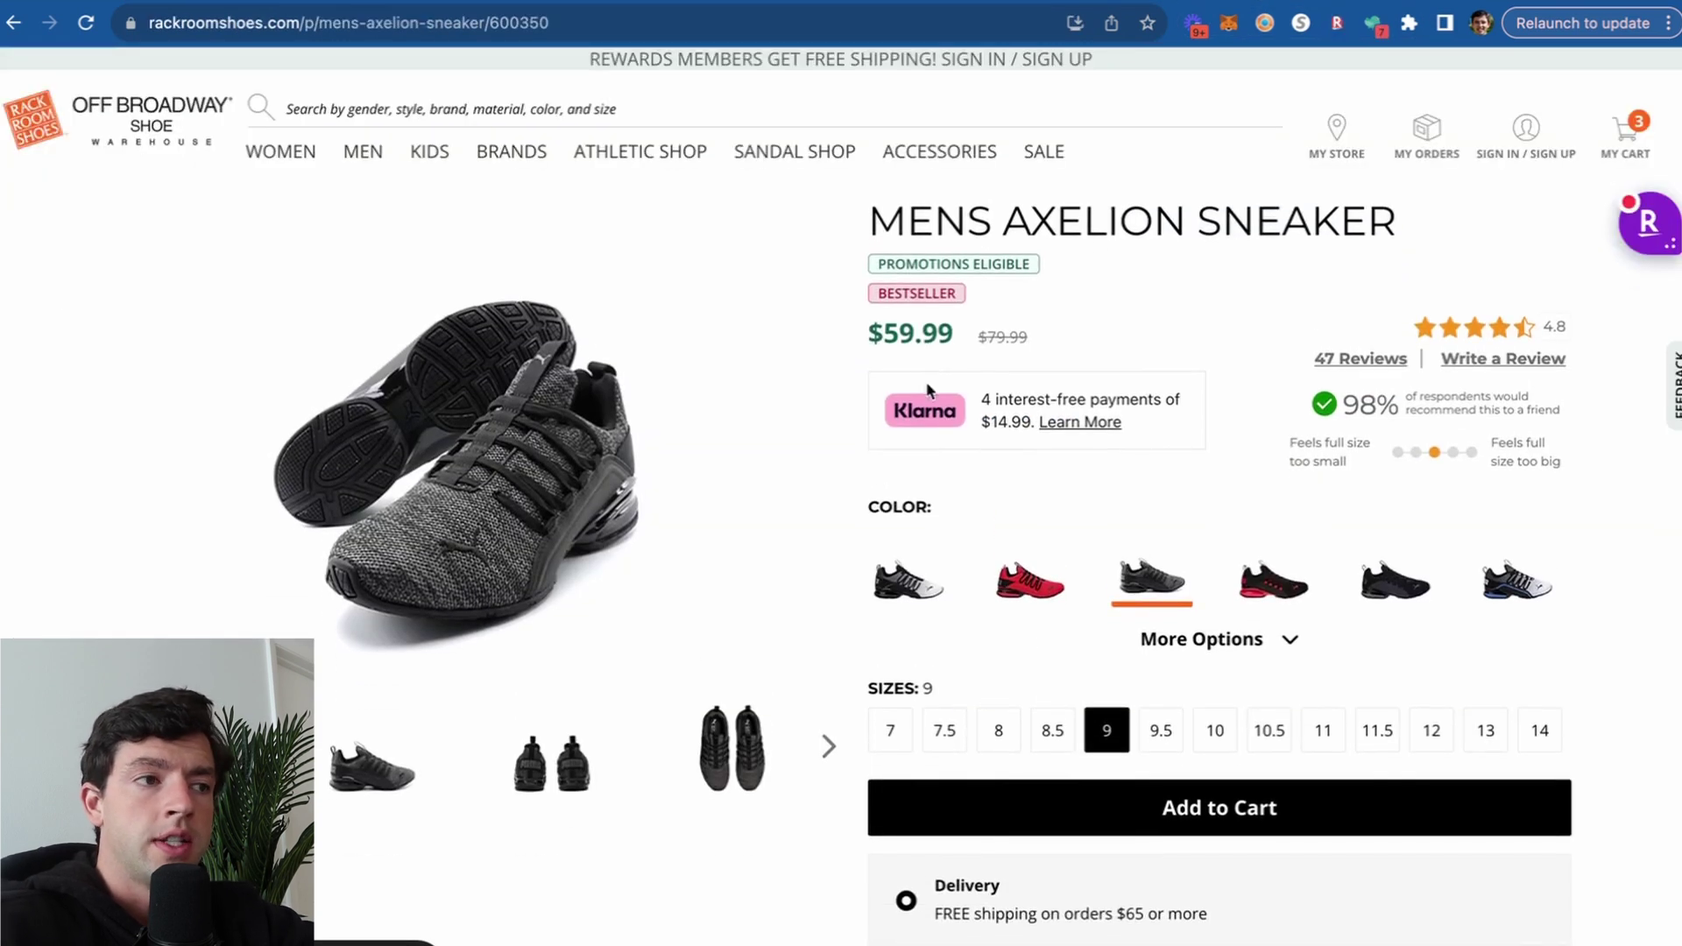
Open the Rack Room Shoes homepage from the Axelion sneaker page, examine its current promotions, and go back to the product
left_click(97, 118)
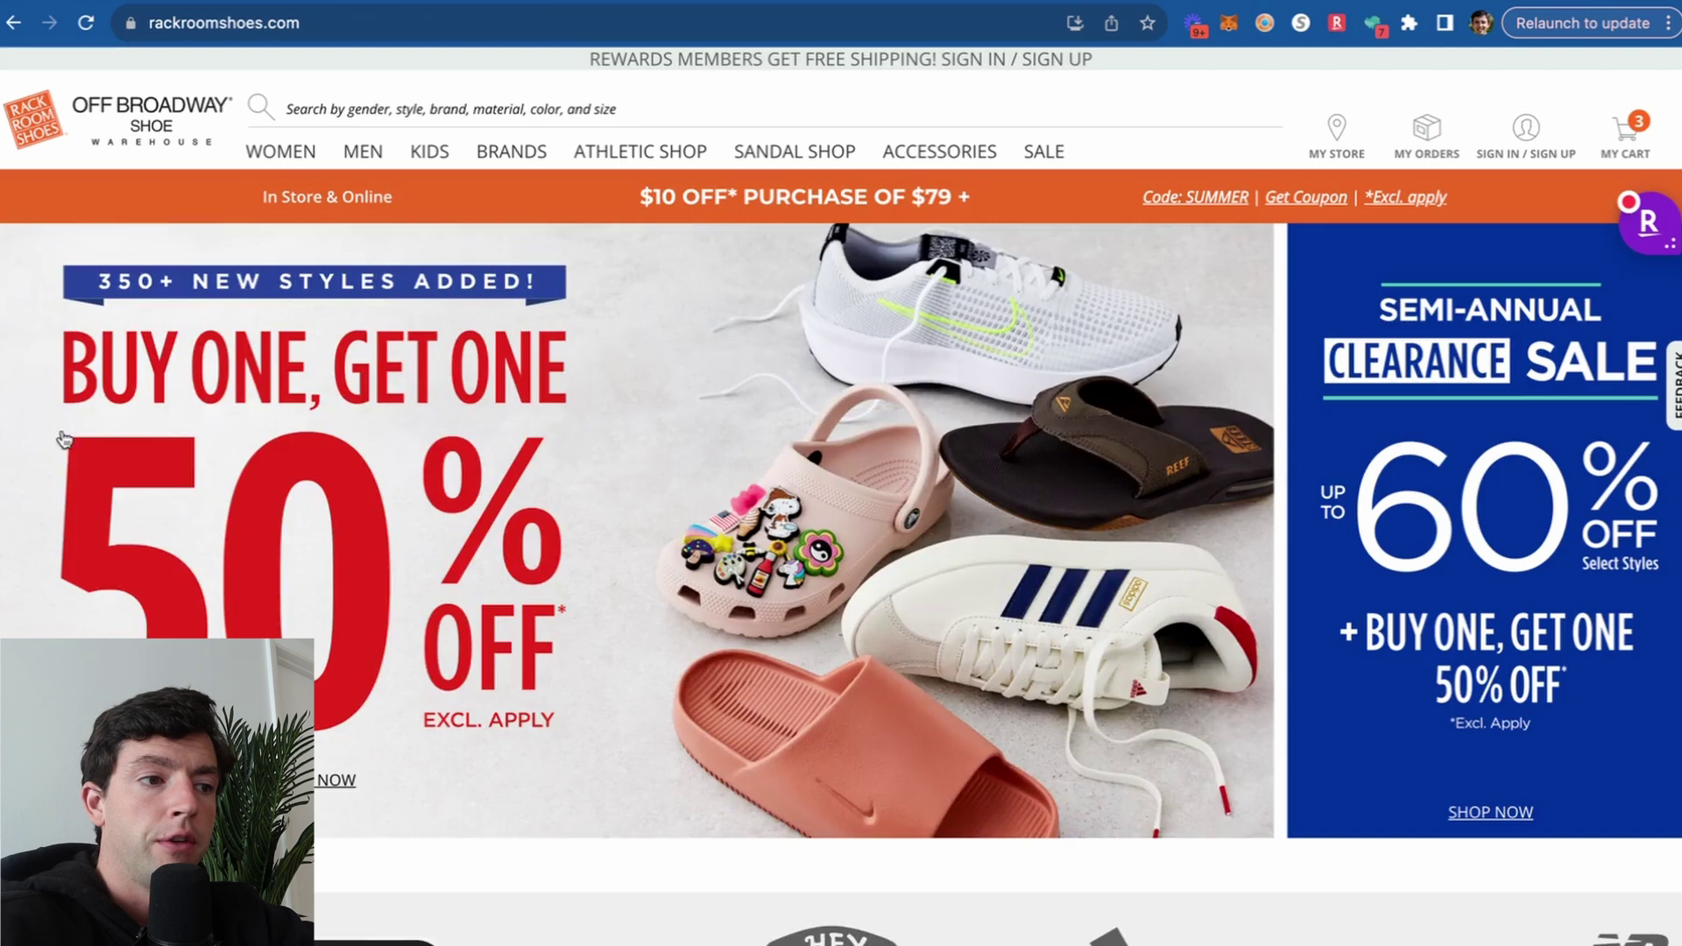
scroll(2, 491, "up", 5)
scroll(2, 490, "down", 5)
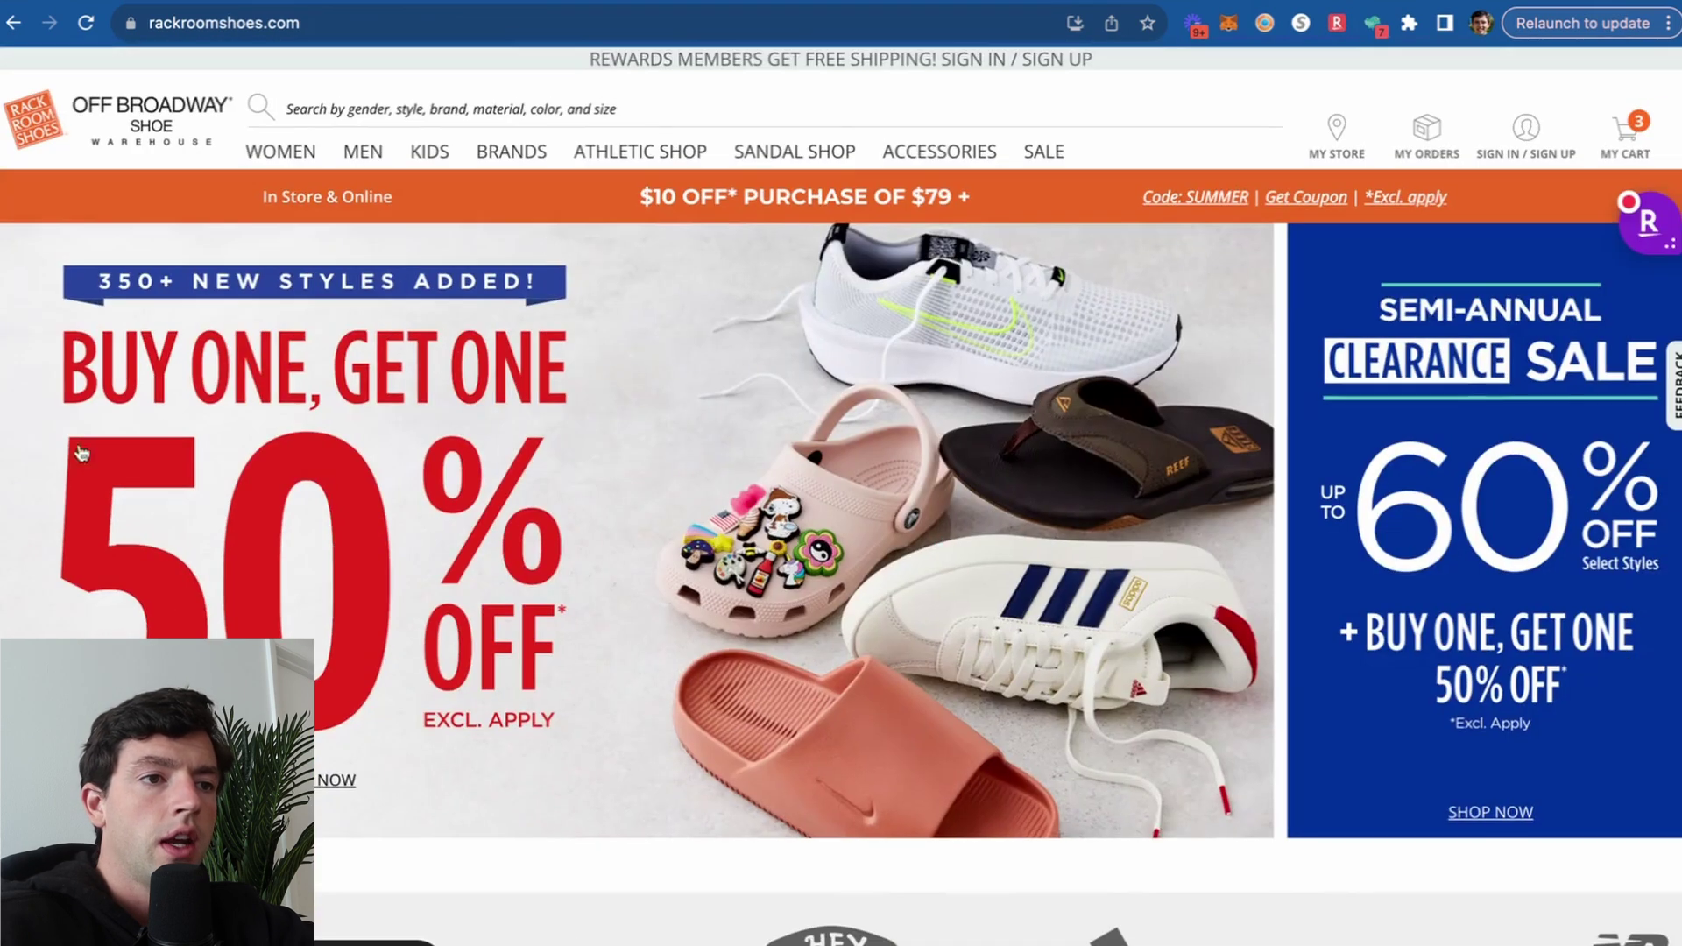
scroll(639, 181, "up", 5)
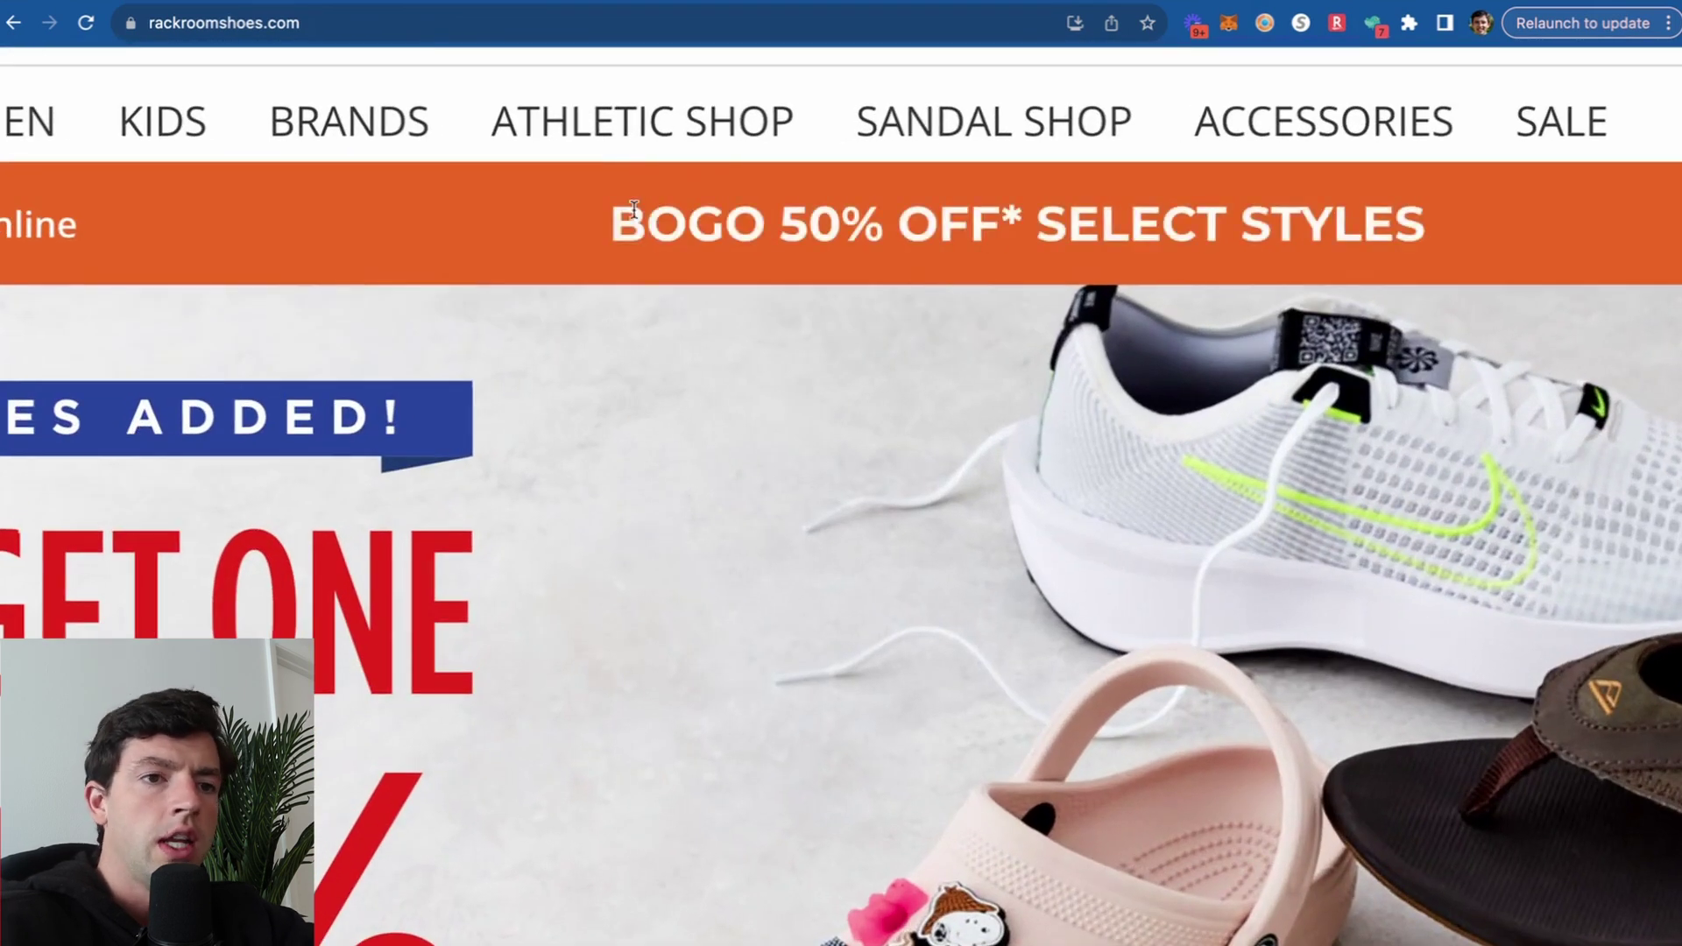
scroll(642, 182, "down", 5)
left_click(18, 31)
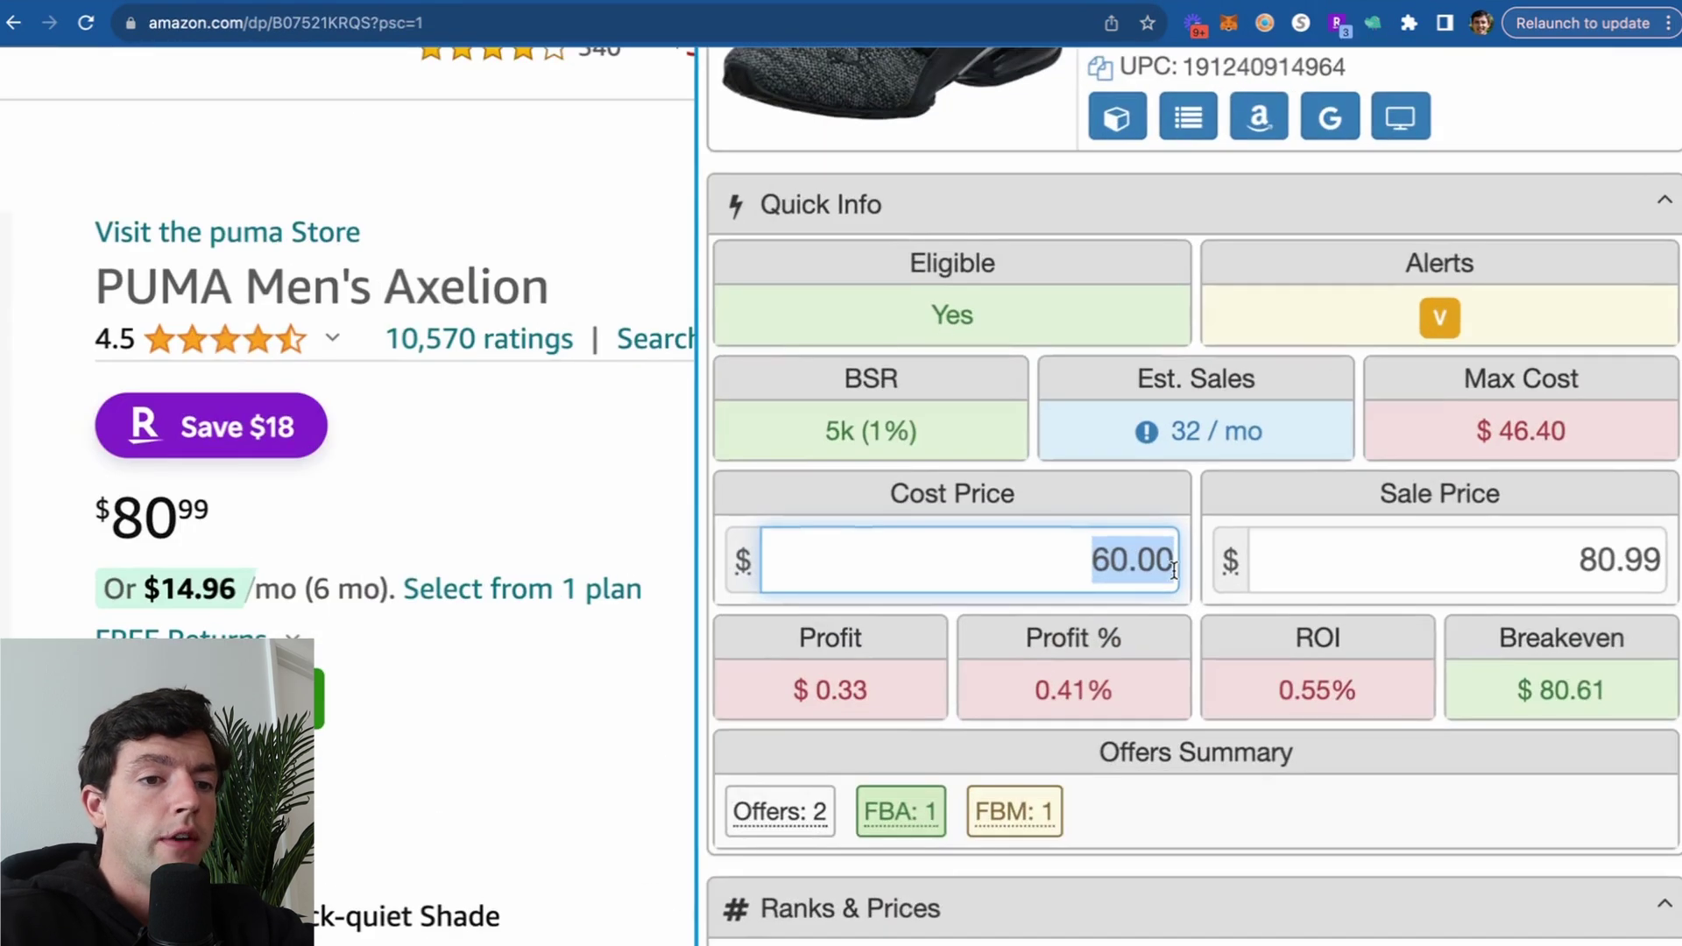
Return to the Amazon Axelion listing, multiply the 60.00 cost price by 4 for four pairs, and multiply the total by .75
key("Right")
type("*4")
key("Return")
type("*>75")
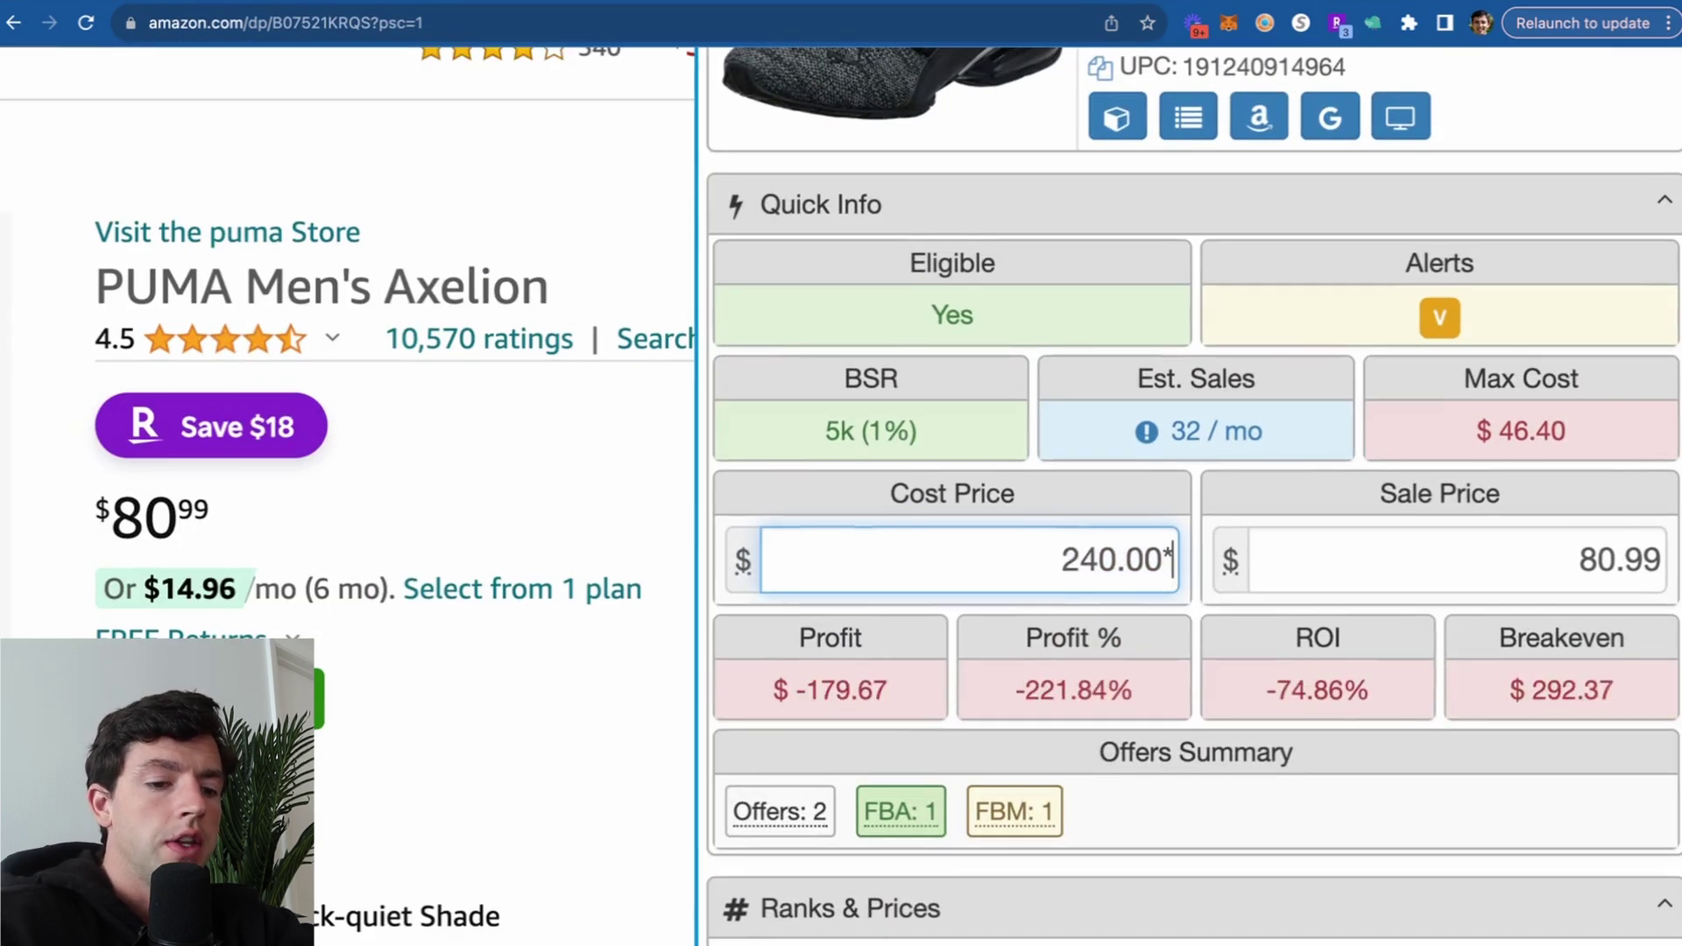
key("BackSpace")
key("BackSpace")
key("BackSpace")
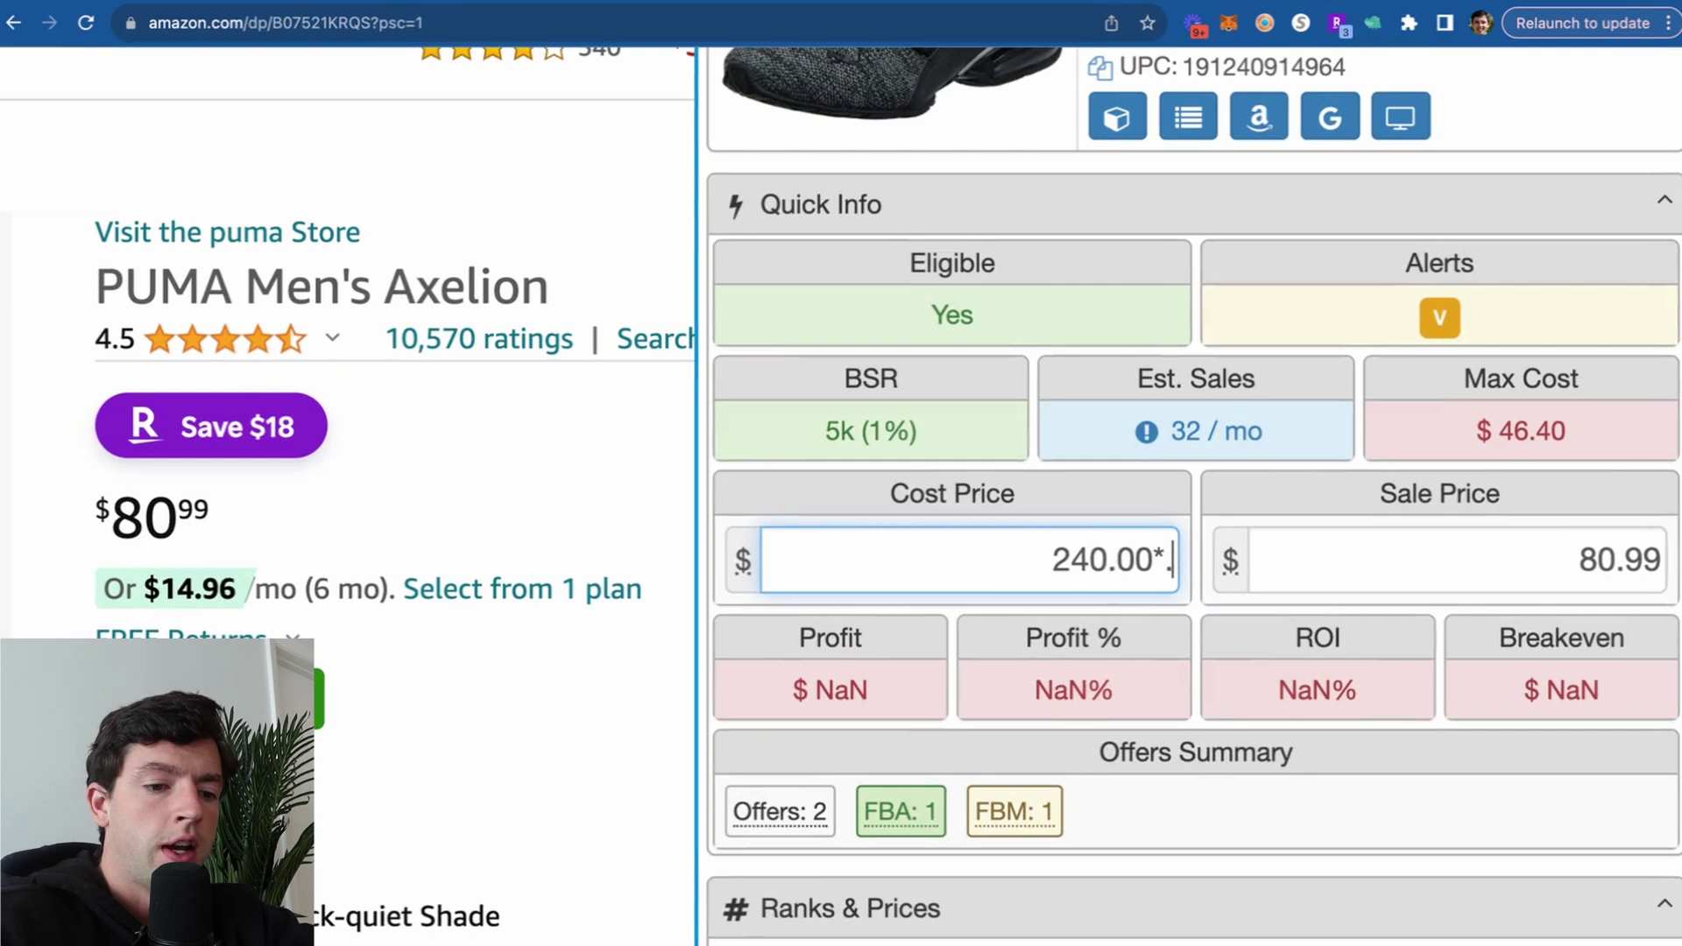
type(".75")
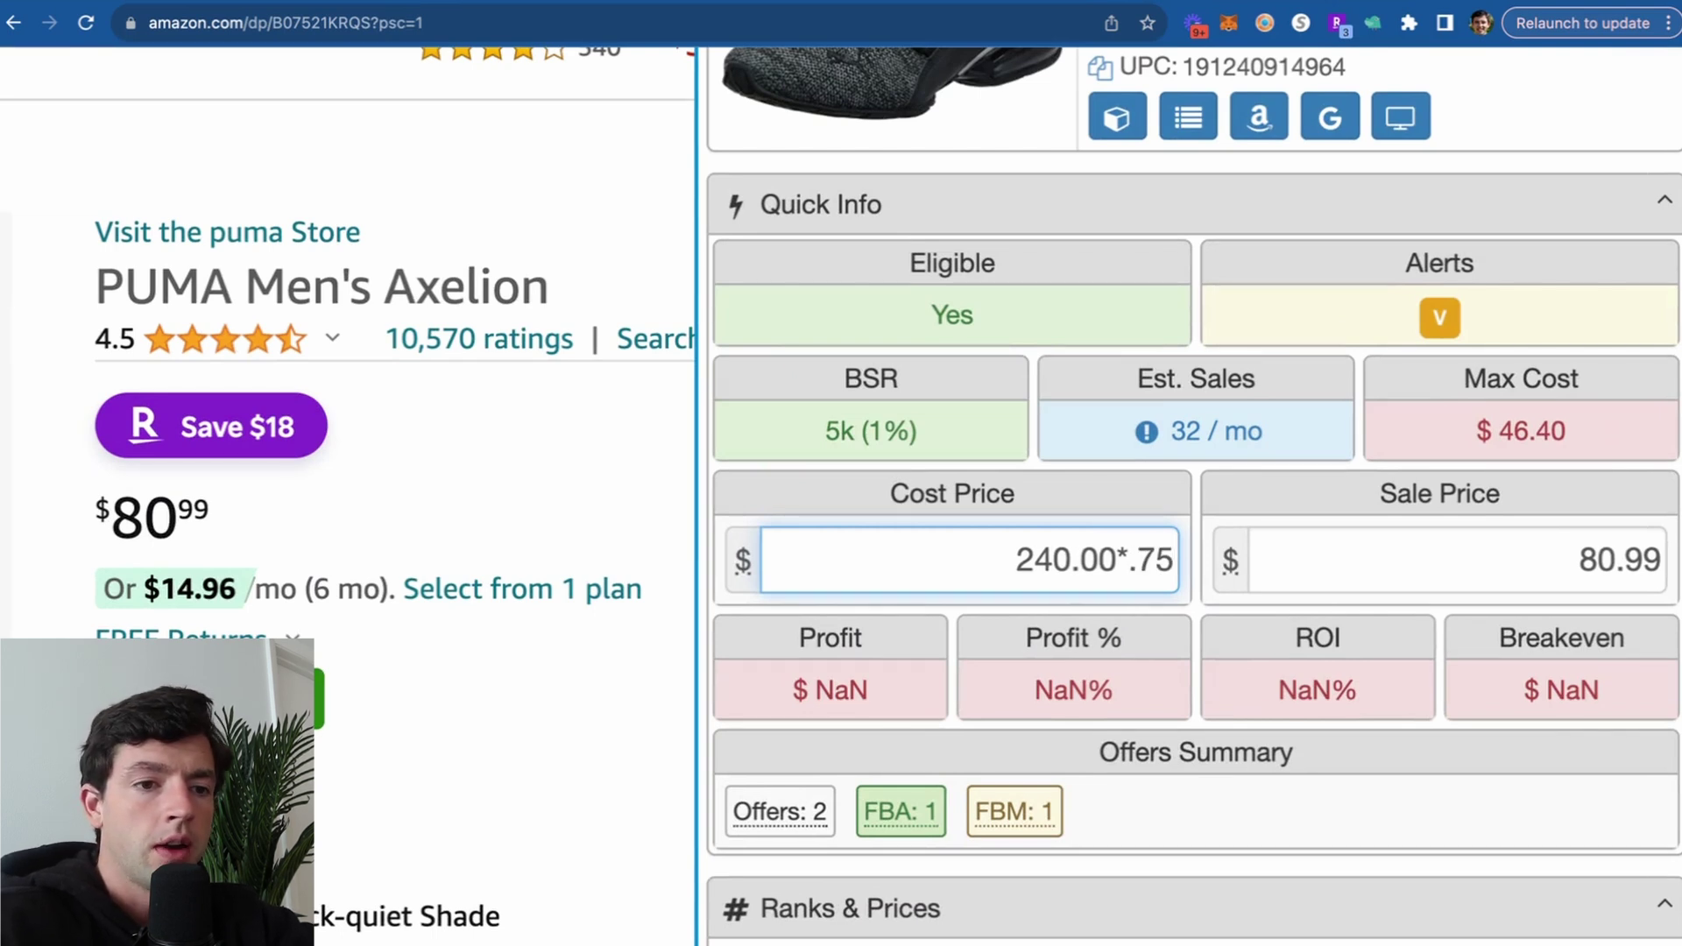
key("Return")
Subtract 15 from the four-pair cost and divide it by 4 to get the Axelion's cost per pair
type("-15")
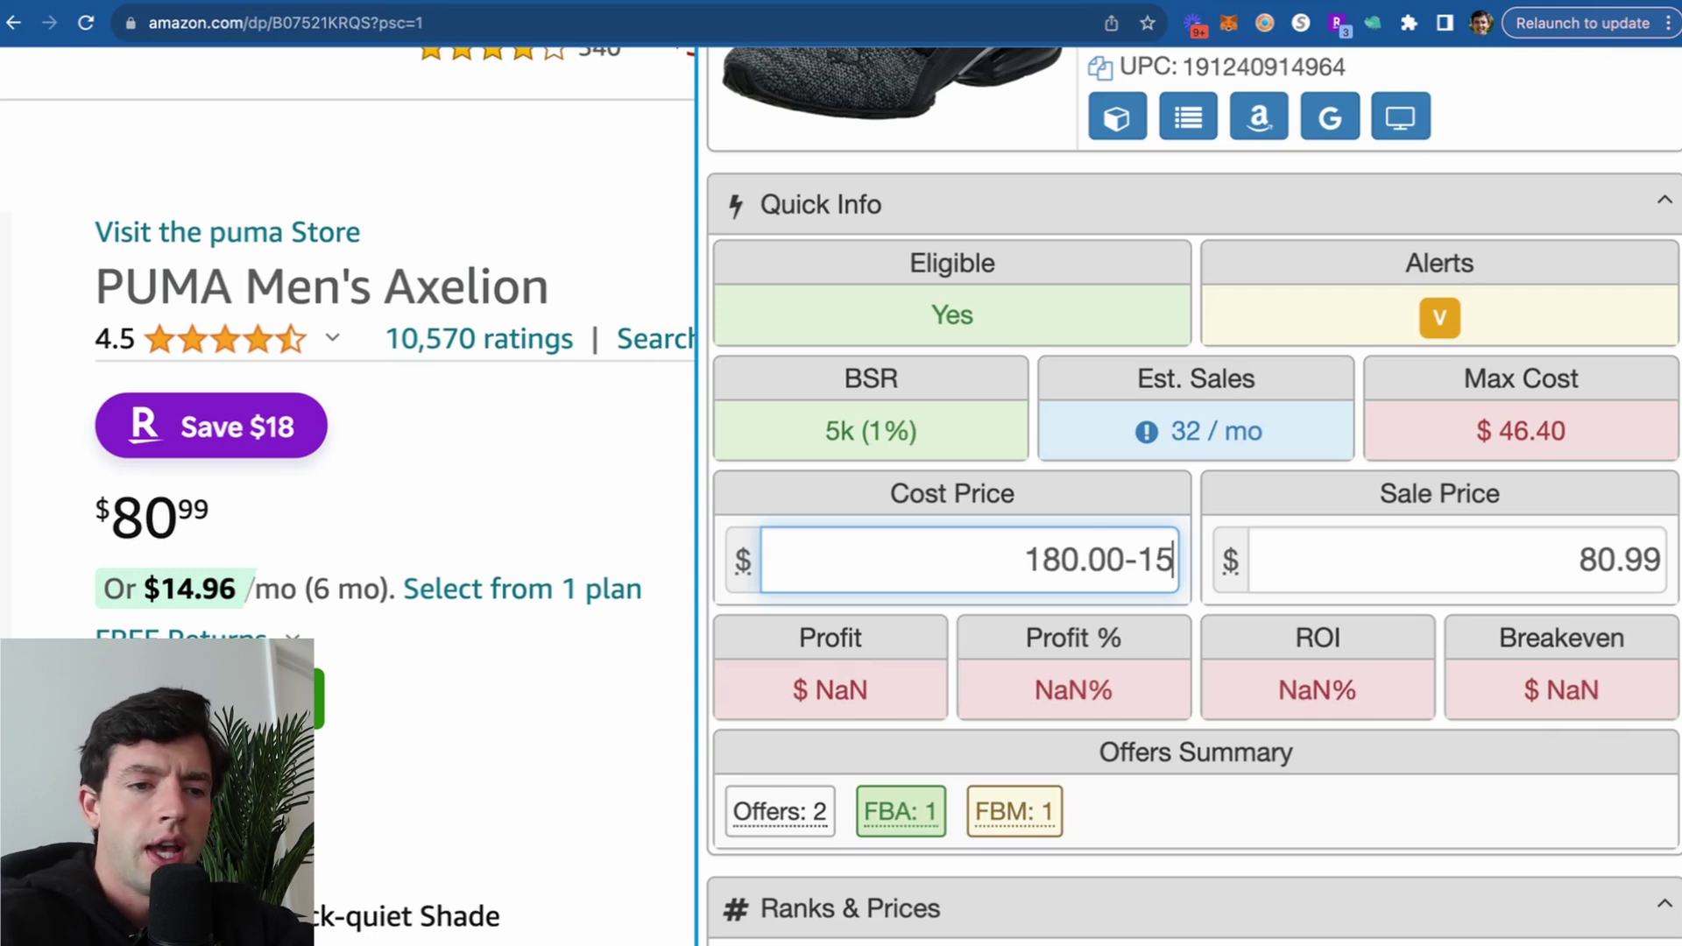
key("Return")
type("/4")
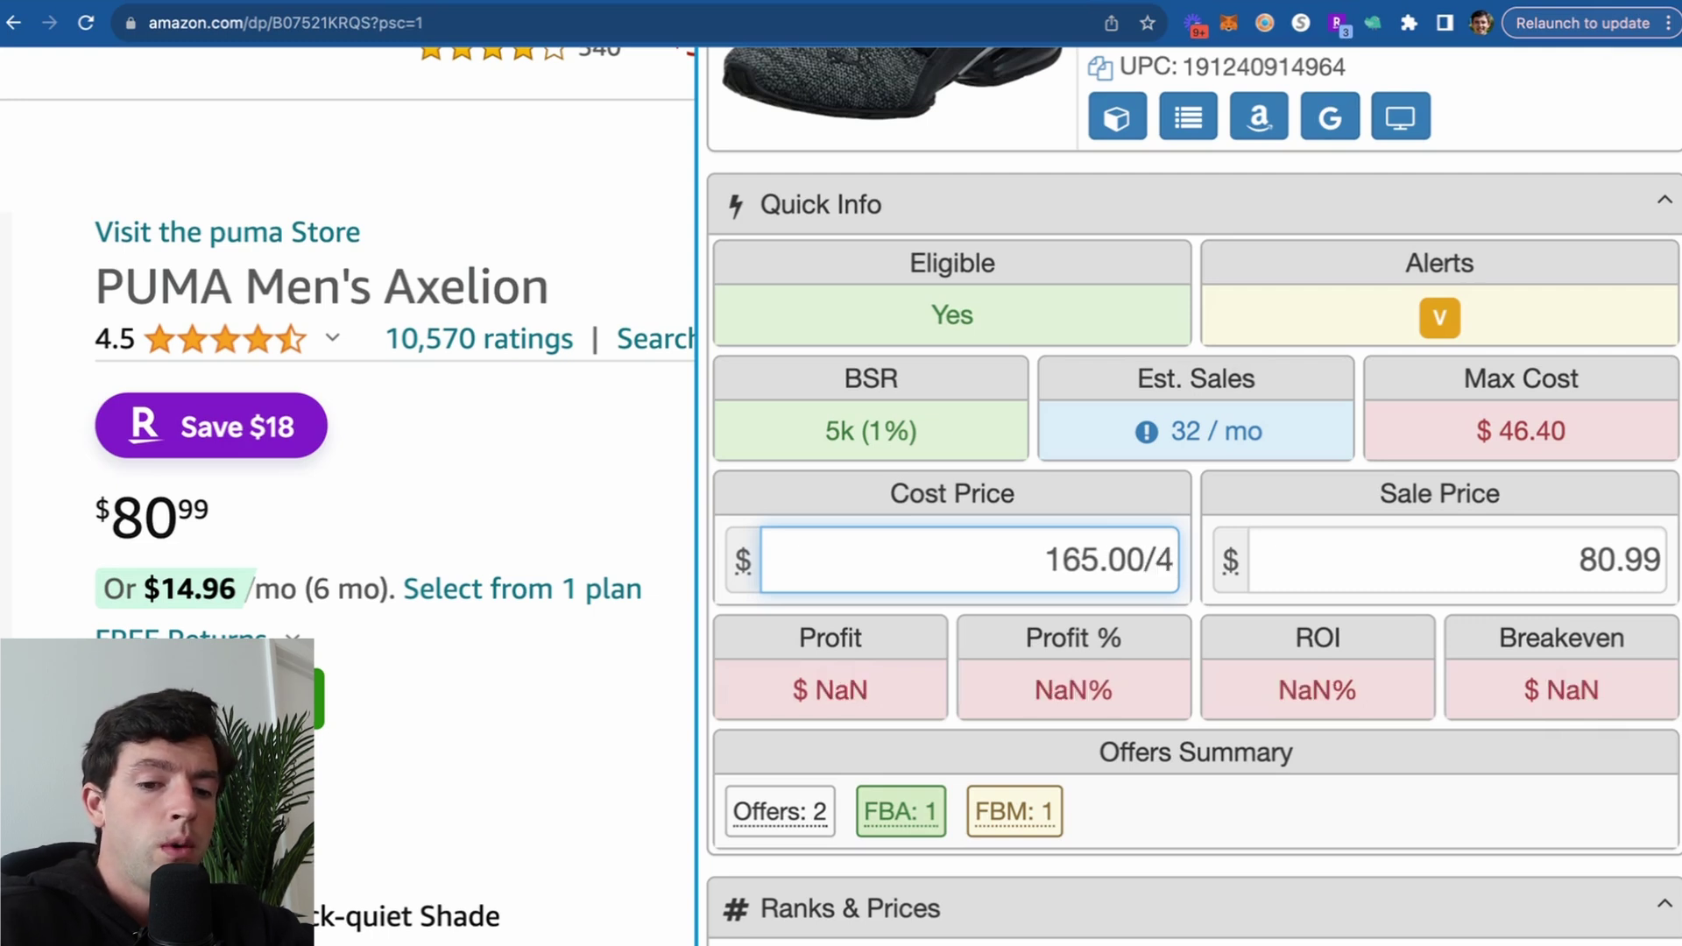
key("Return")
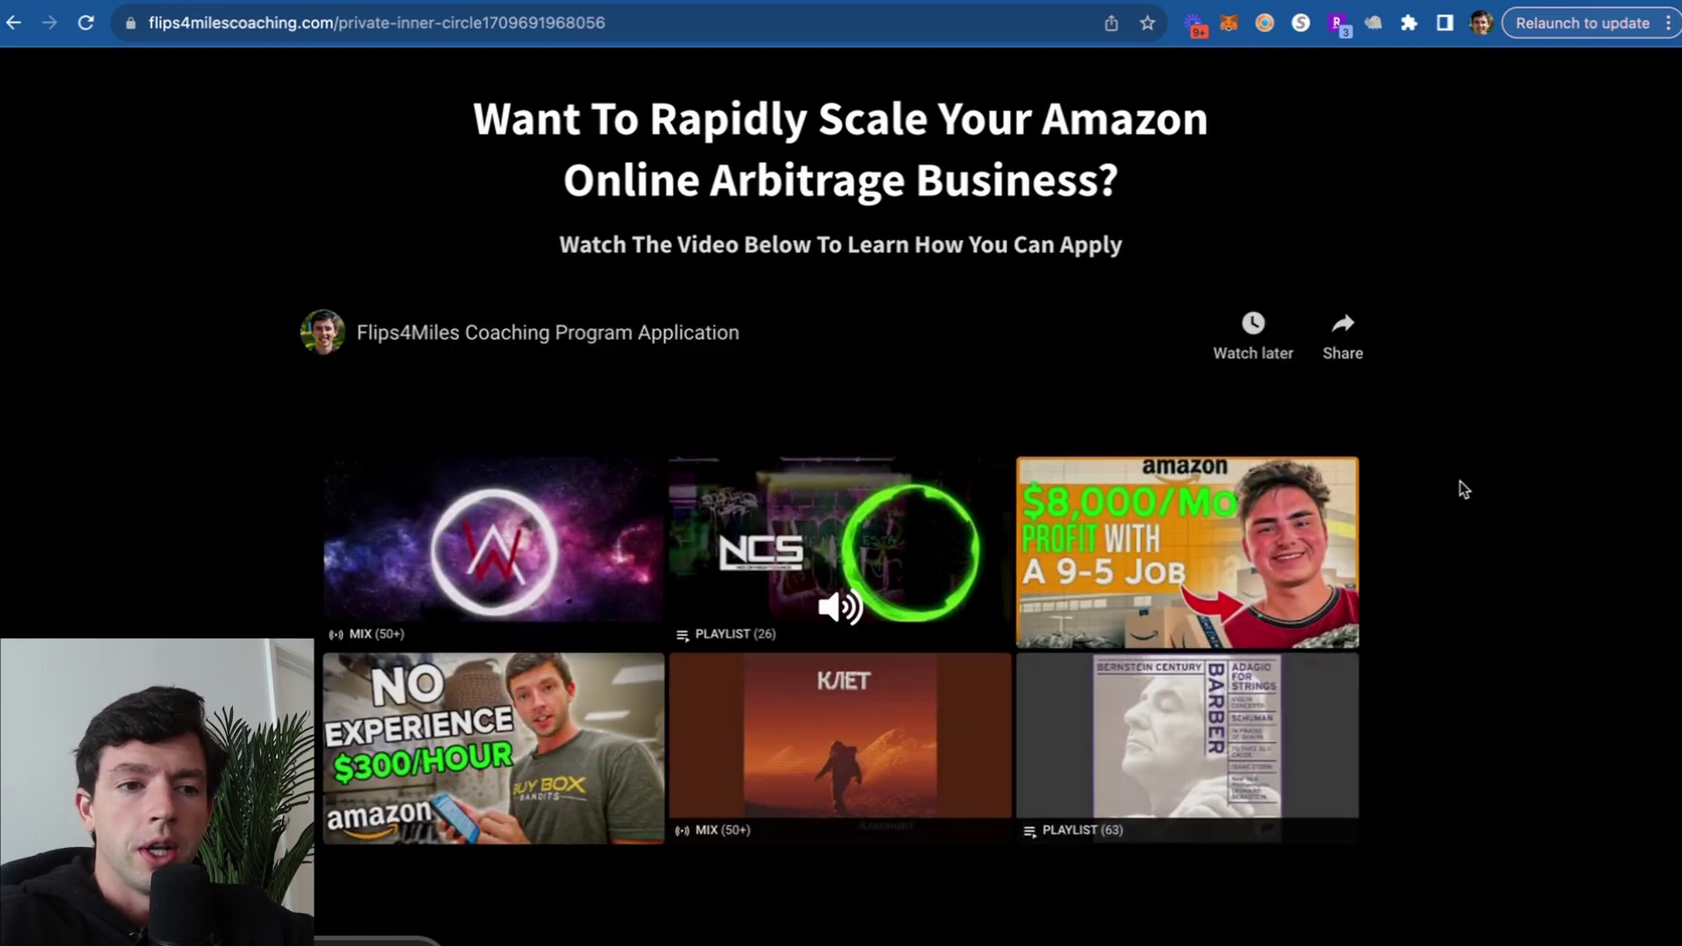
Look through the Flips4Miles coaching page, including the 1 on 1 coaching application offer and the students' video testimonials
scroll(1459, 481, "down", 10)
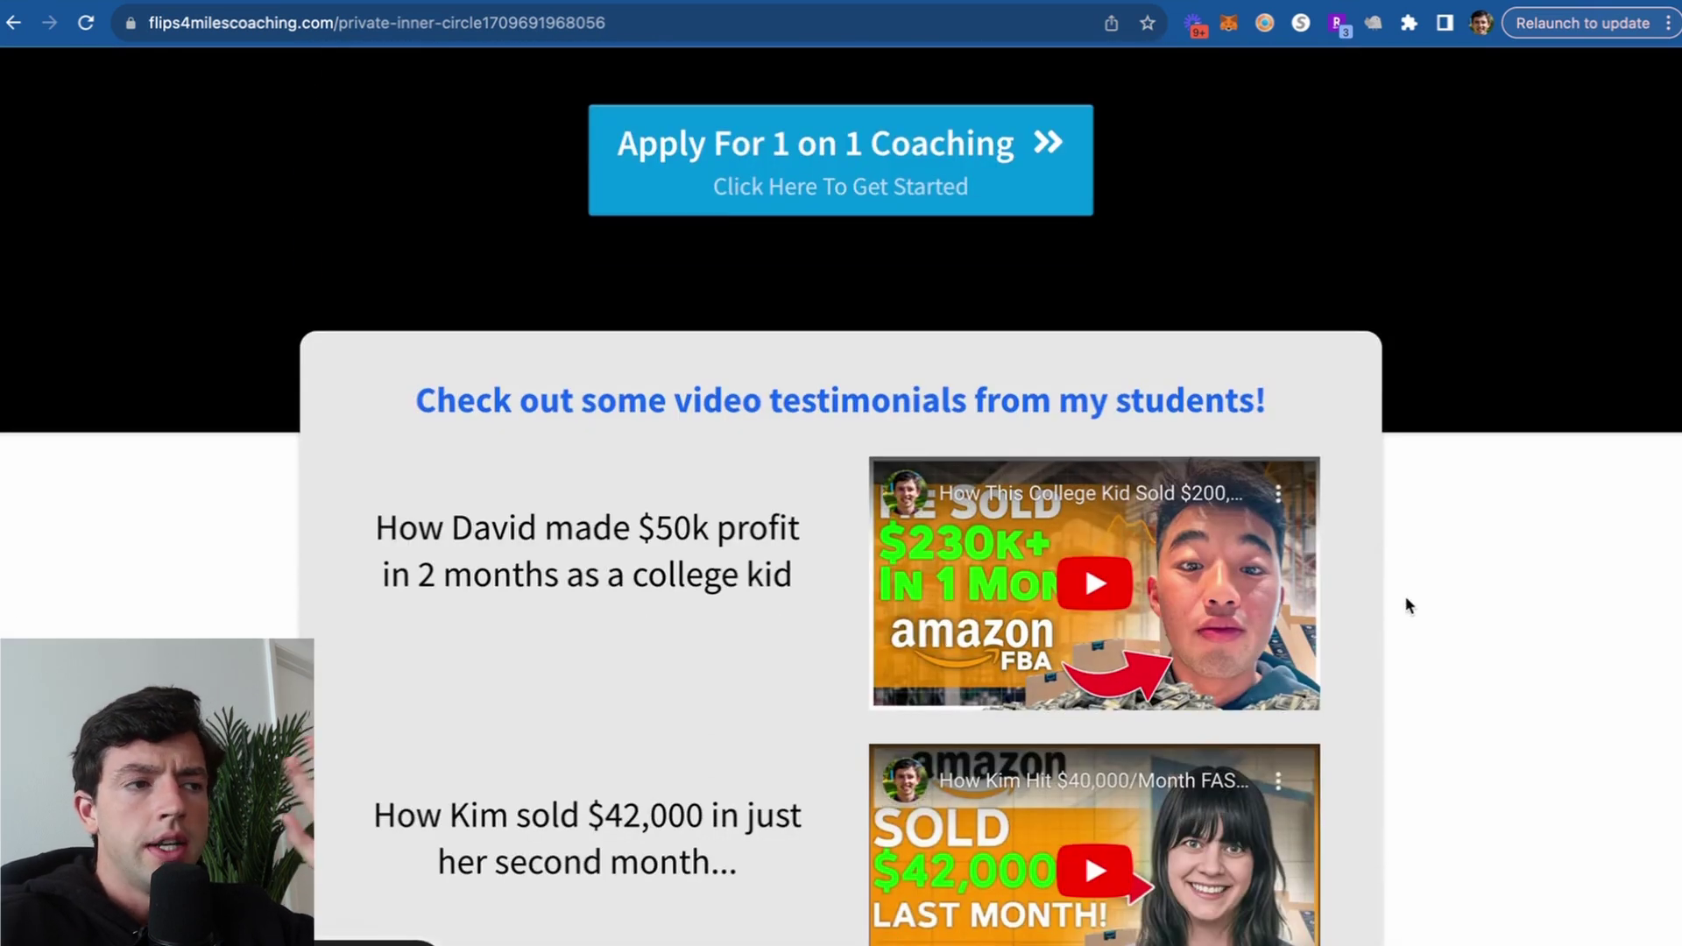
scroll(1408, 605, "up", 5)
scroll(1408, 601, "down", 6)
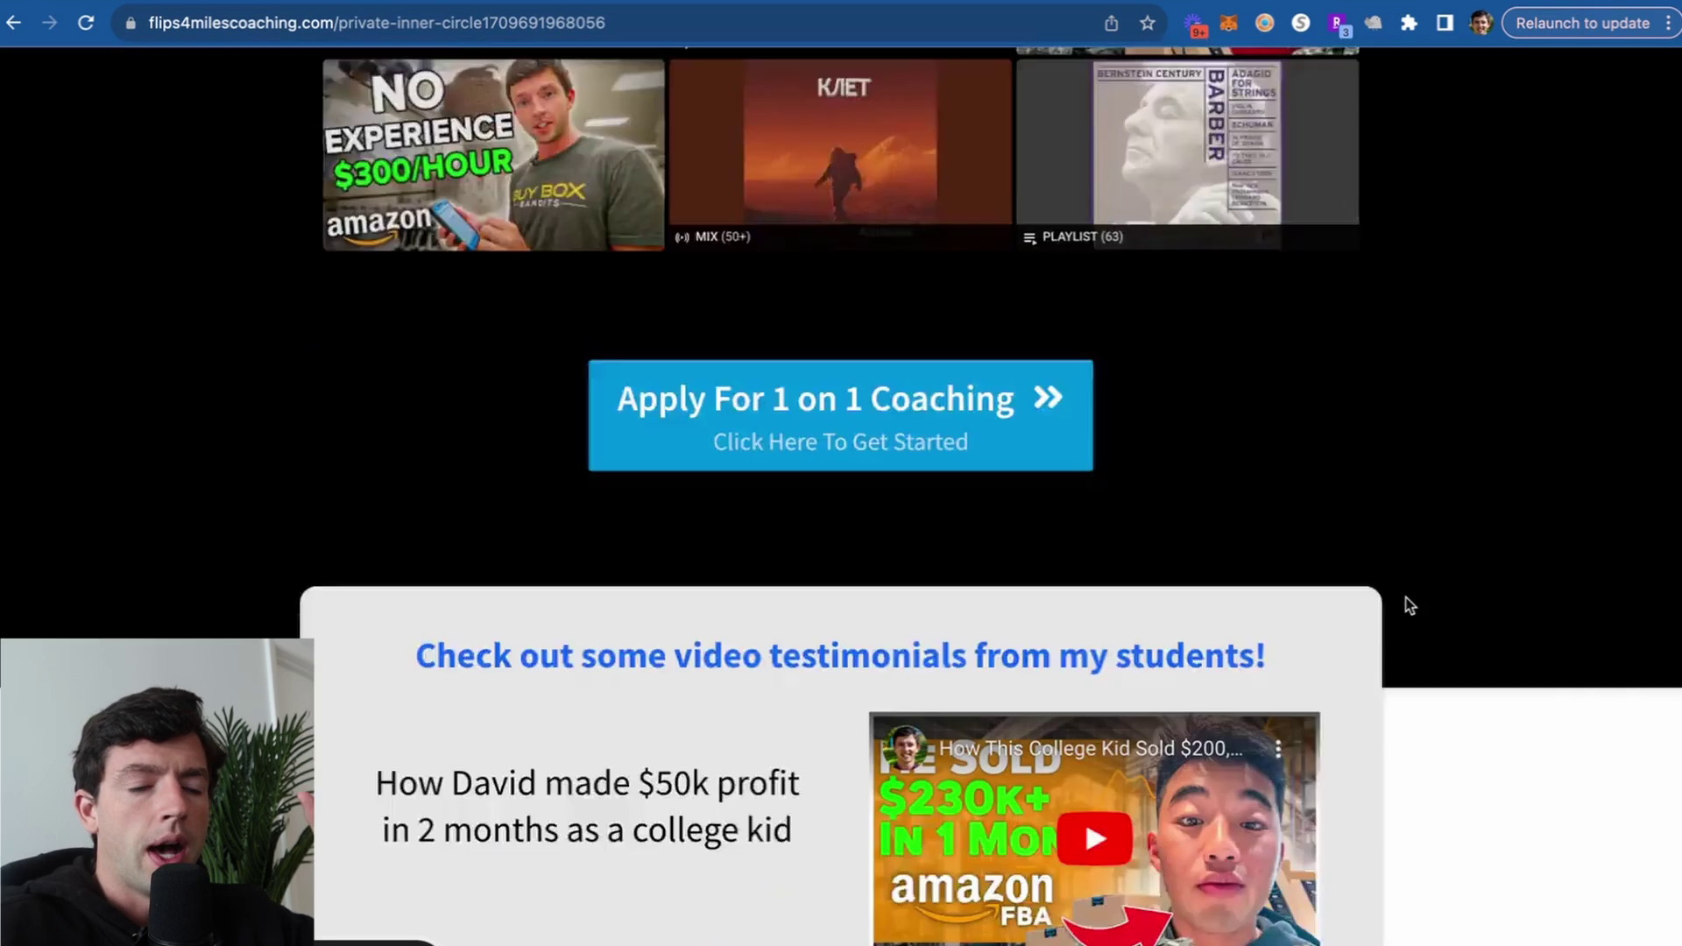
scroll(700, 621, "down", 3)
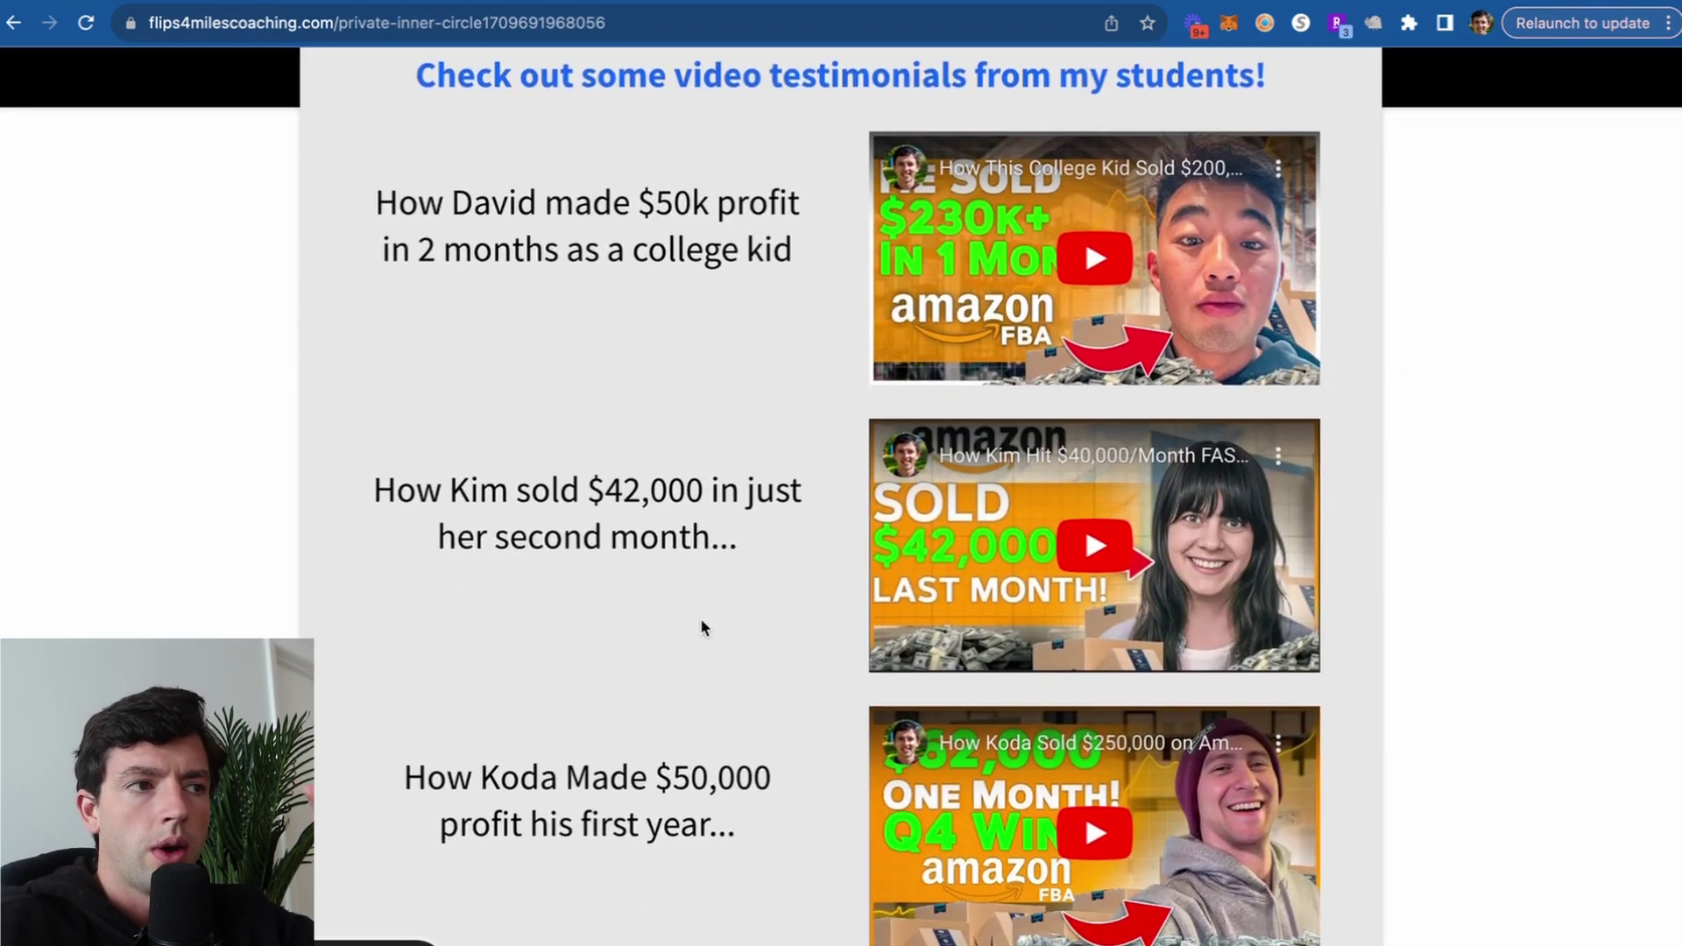
scroll(701, 618, "down", 20)
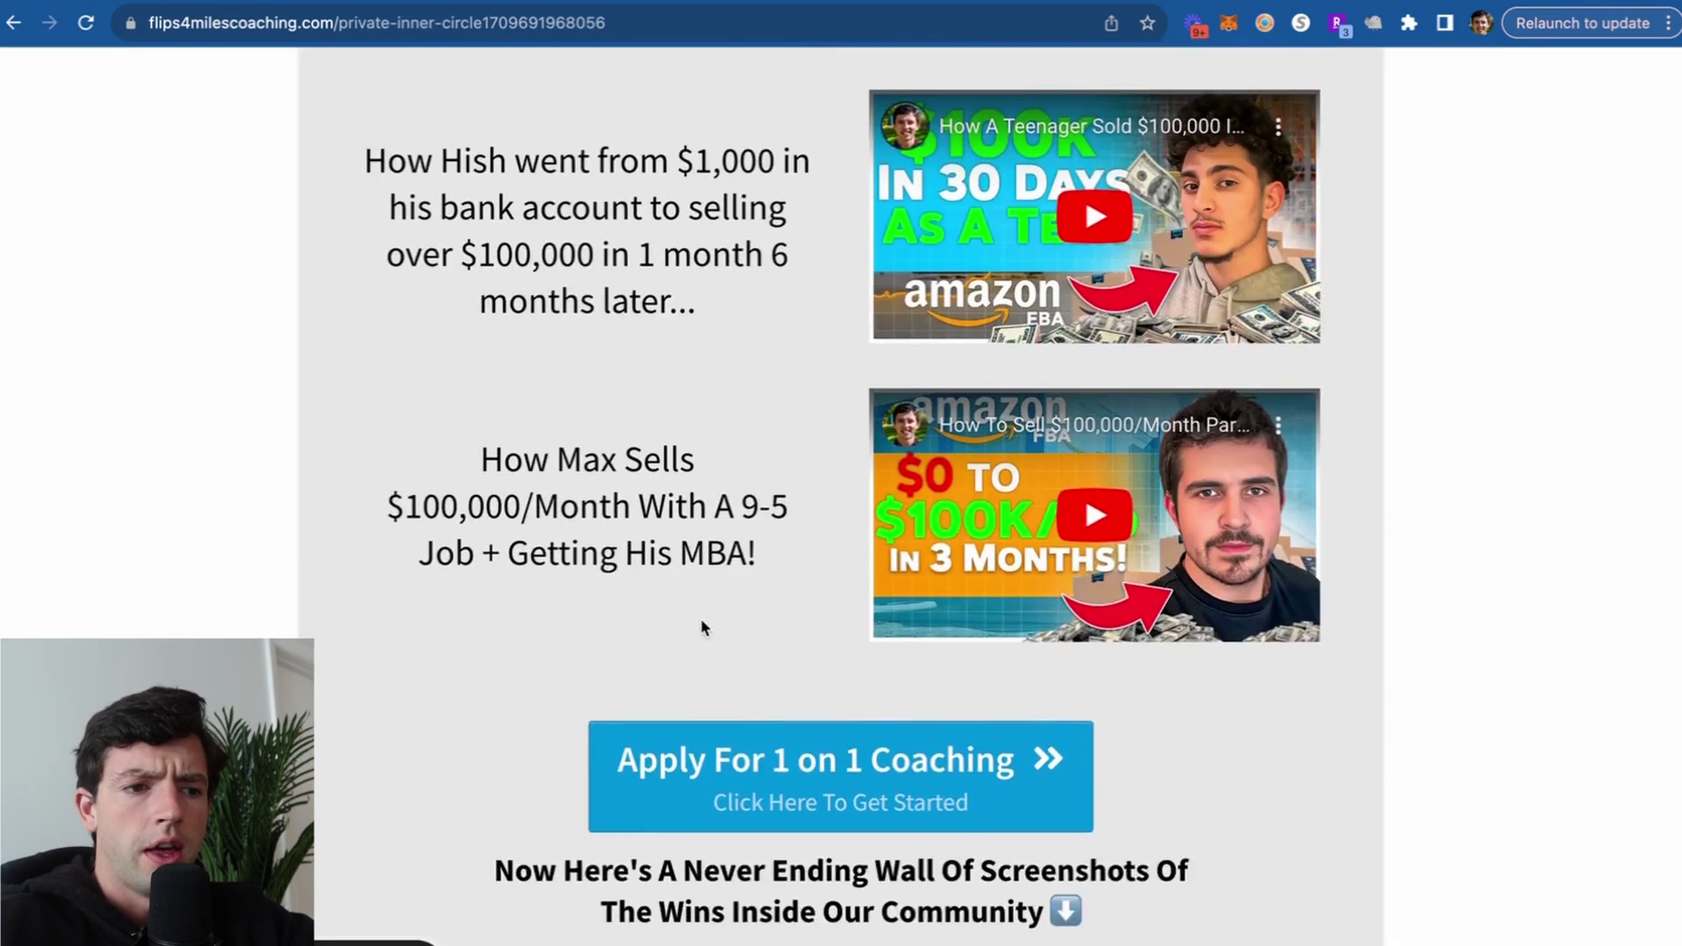
Look through the wall of community win screenshots on the coaching page and return to the 1 on 1 coaching application offer
scroll(701, 618, "down", 20)
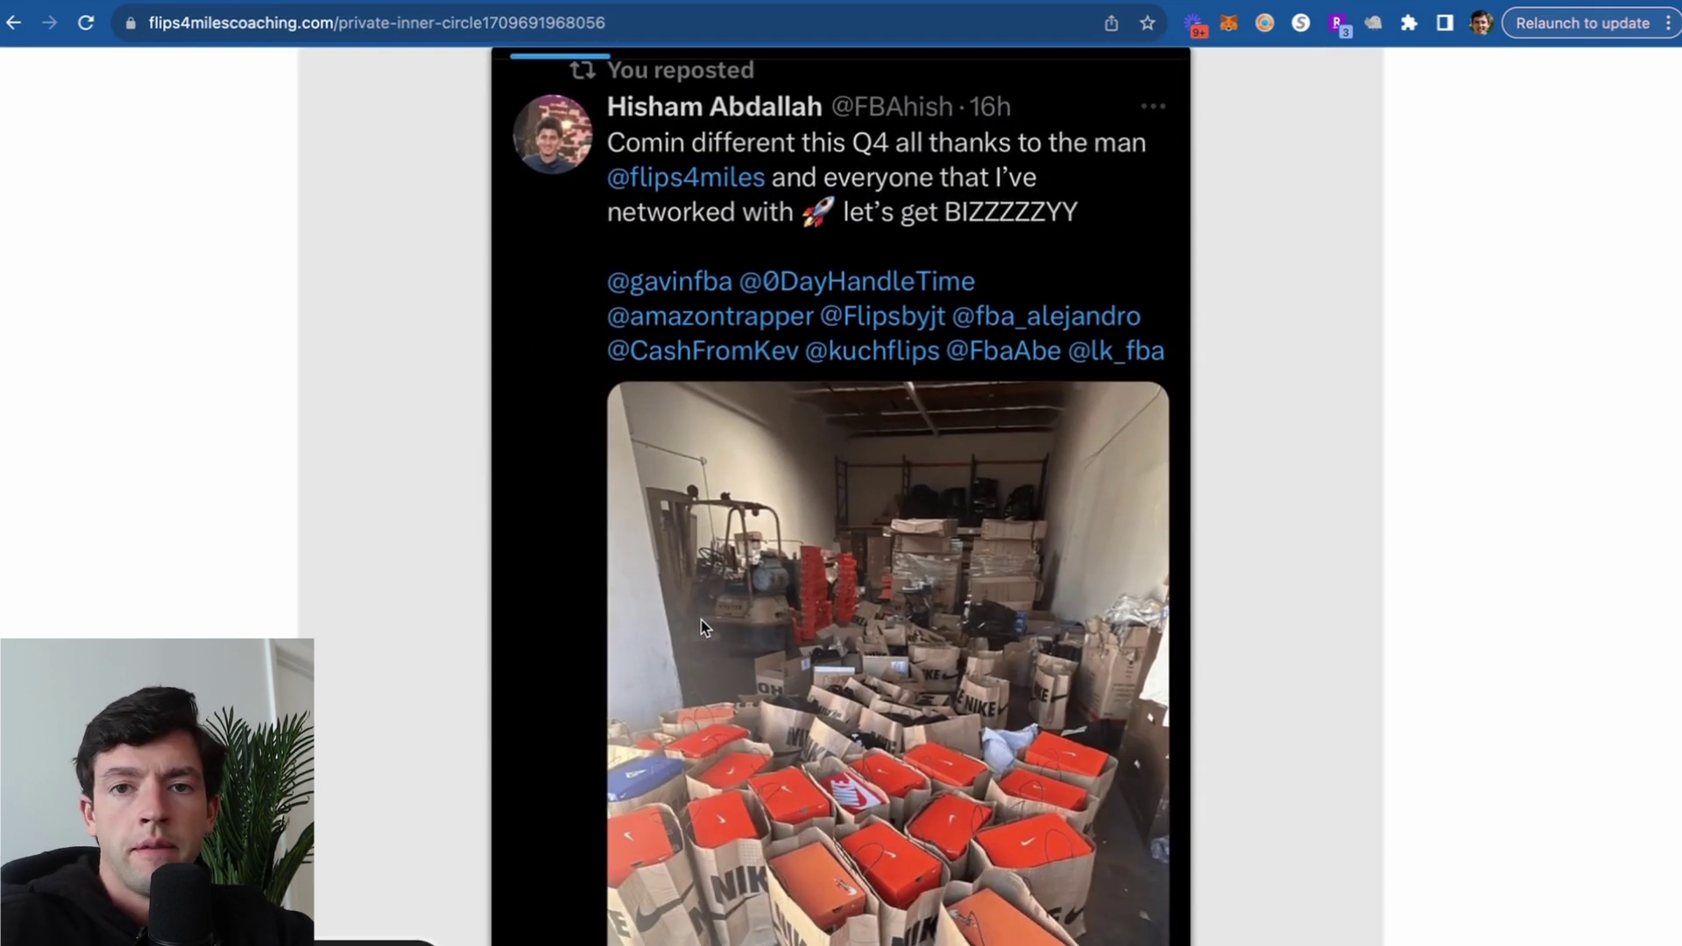
scroll(700, 619, "down", 15)
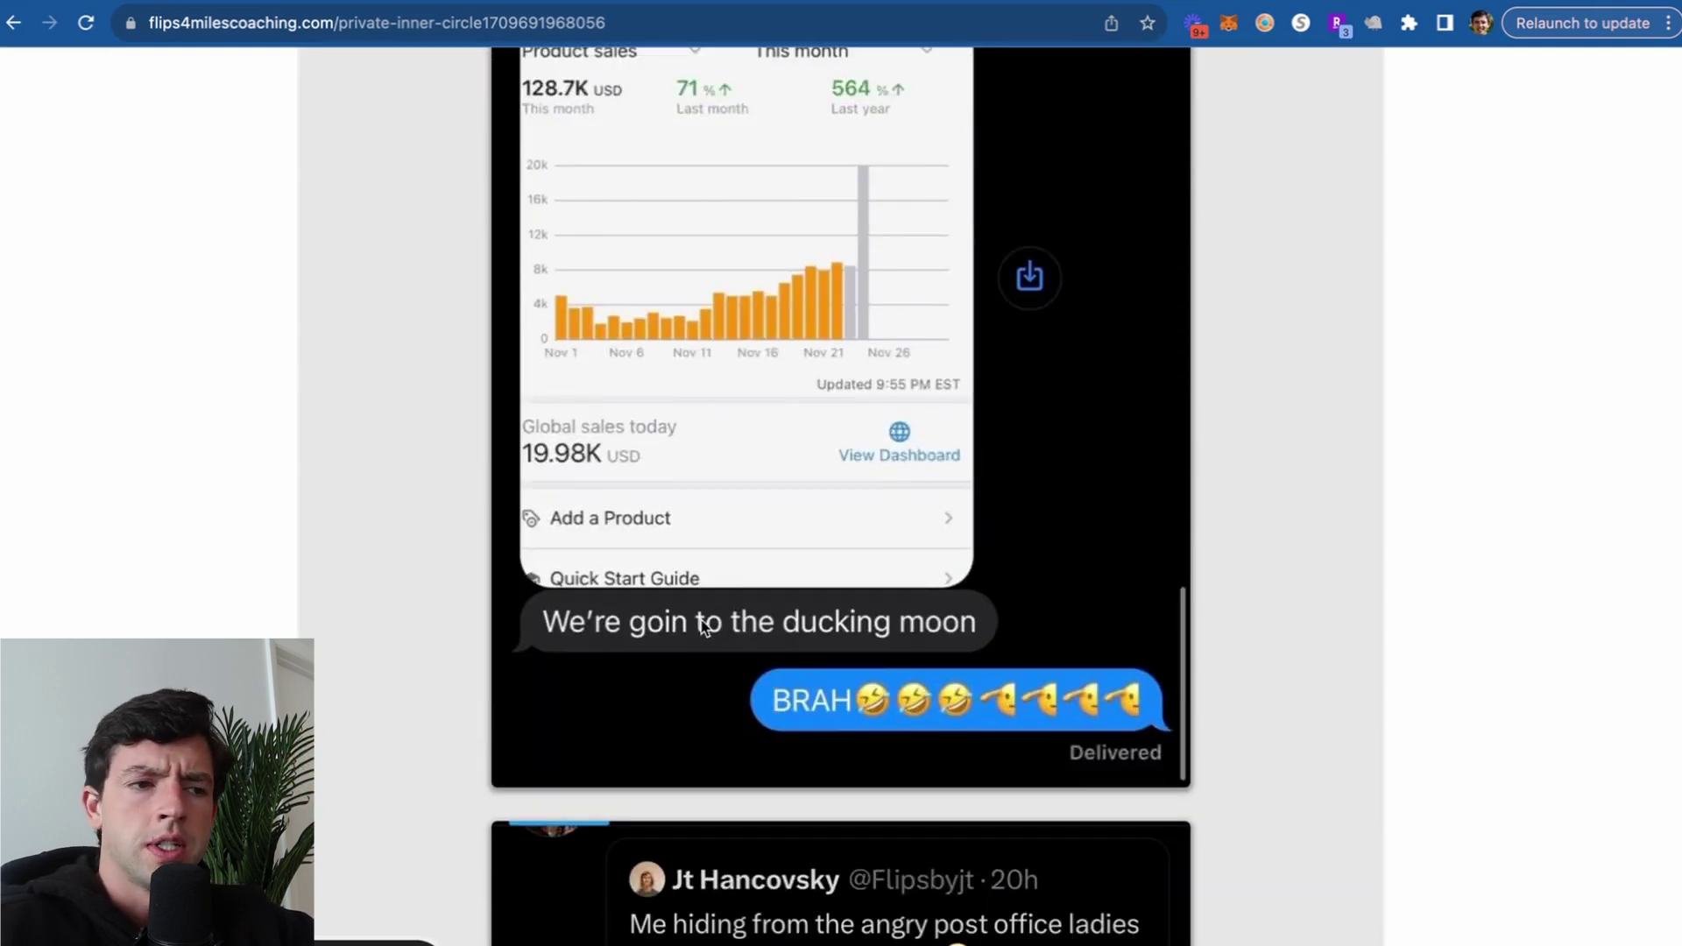
scroll(703, 625, "down", 2)
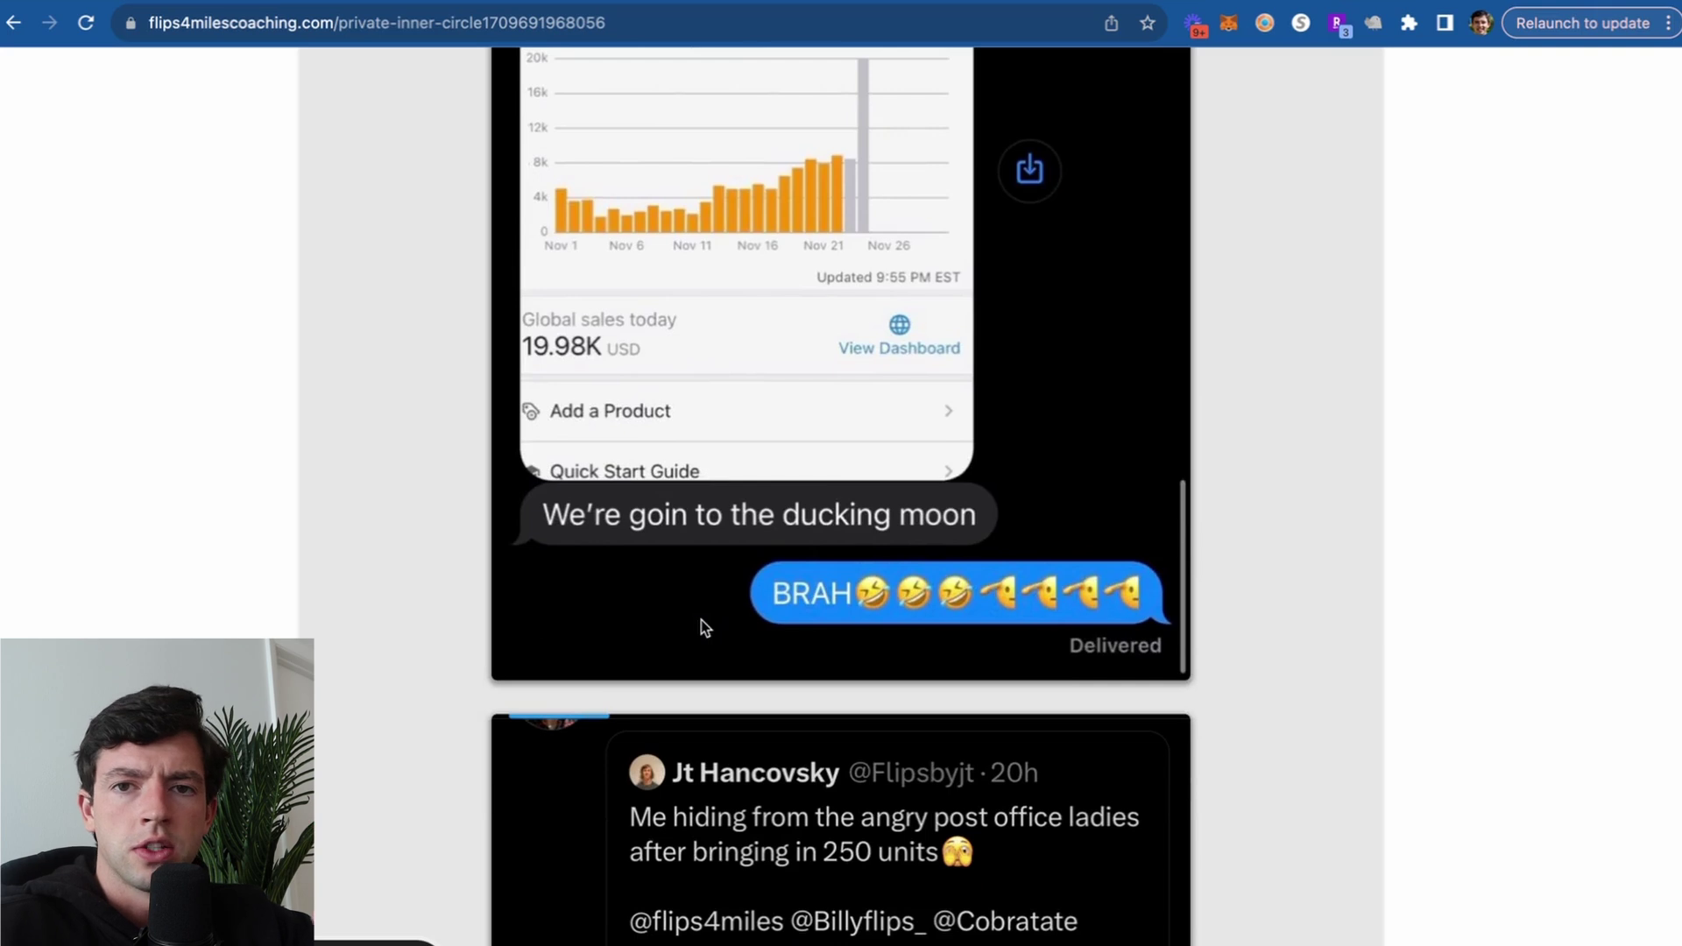
scroll(701, 619, "down", 20)
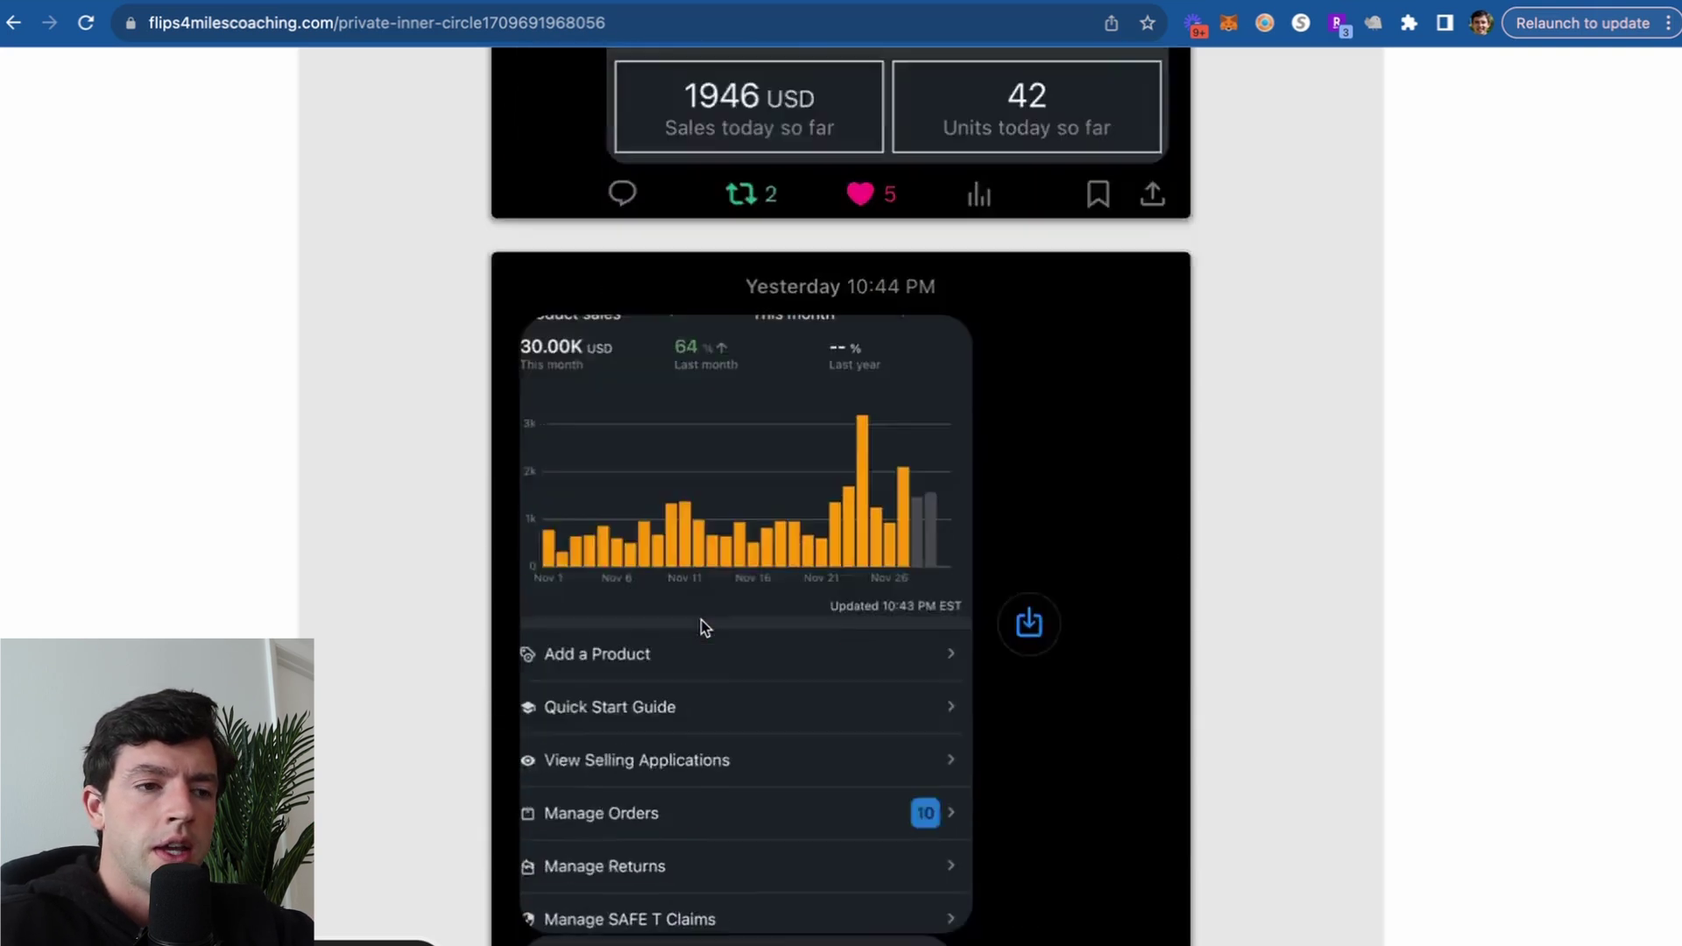
scroll(701, 619, "down", 2)
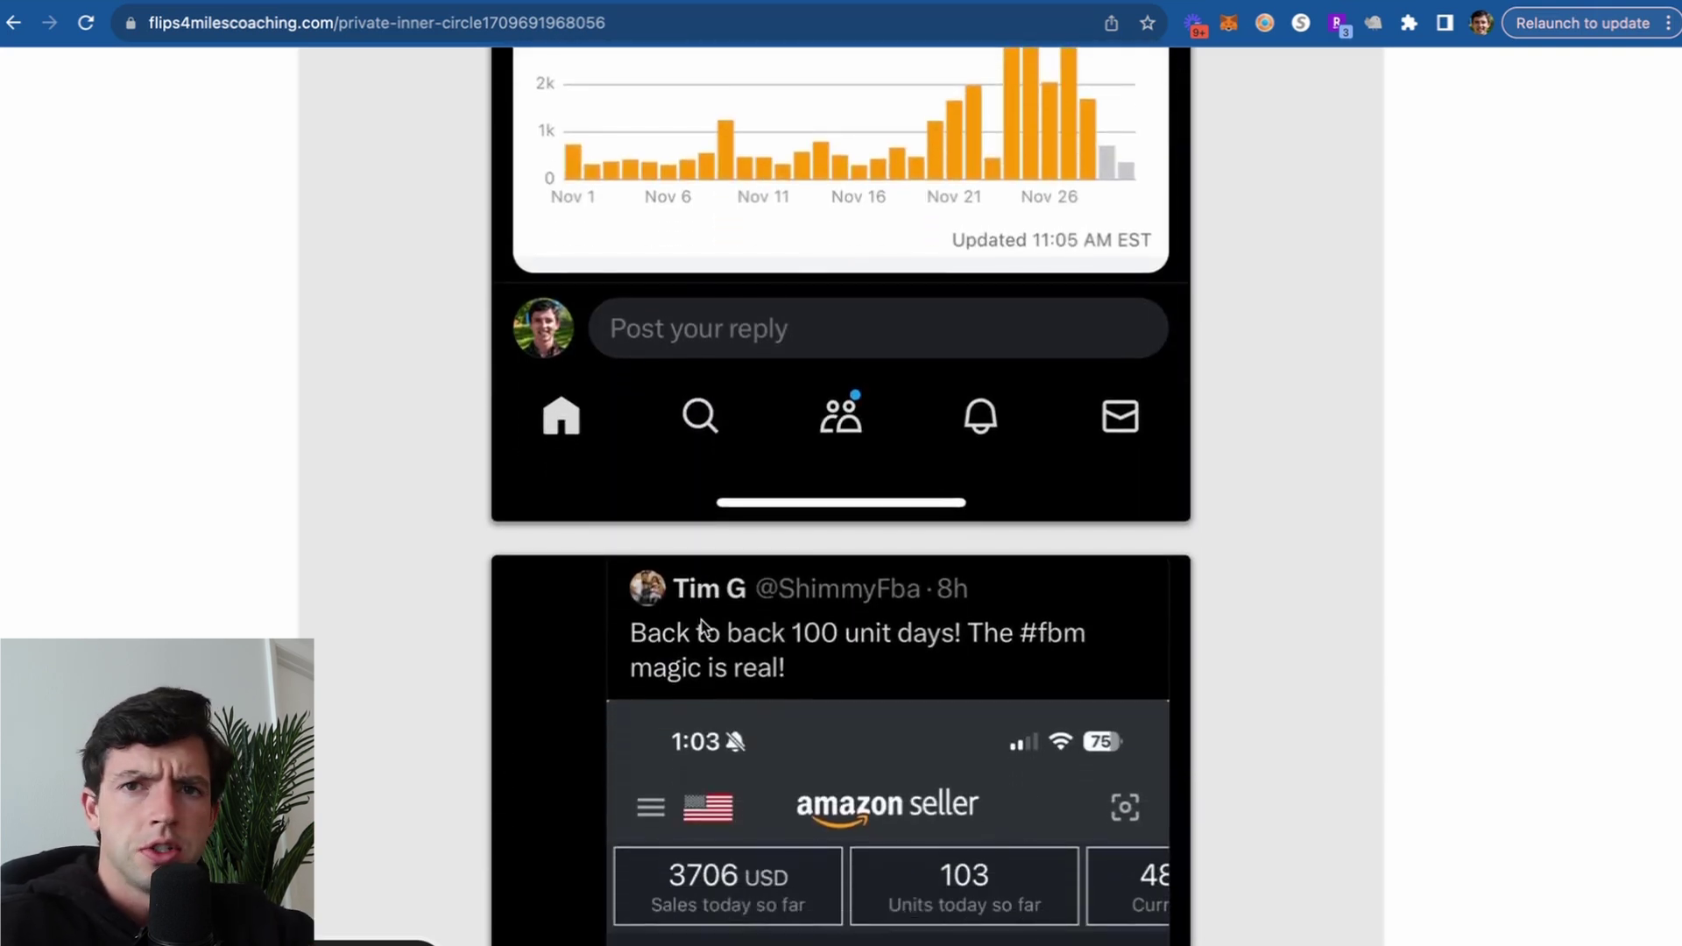
scroll(701, 619, "down", 20)
scroll(701, 620, "up", 10)
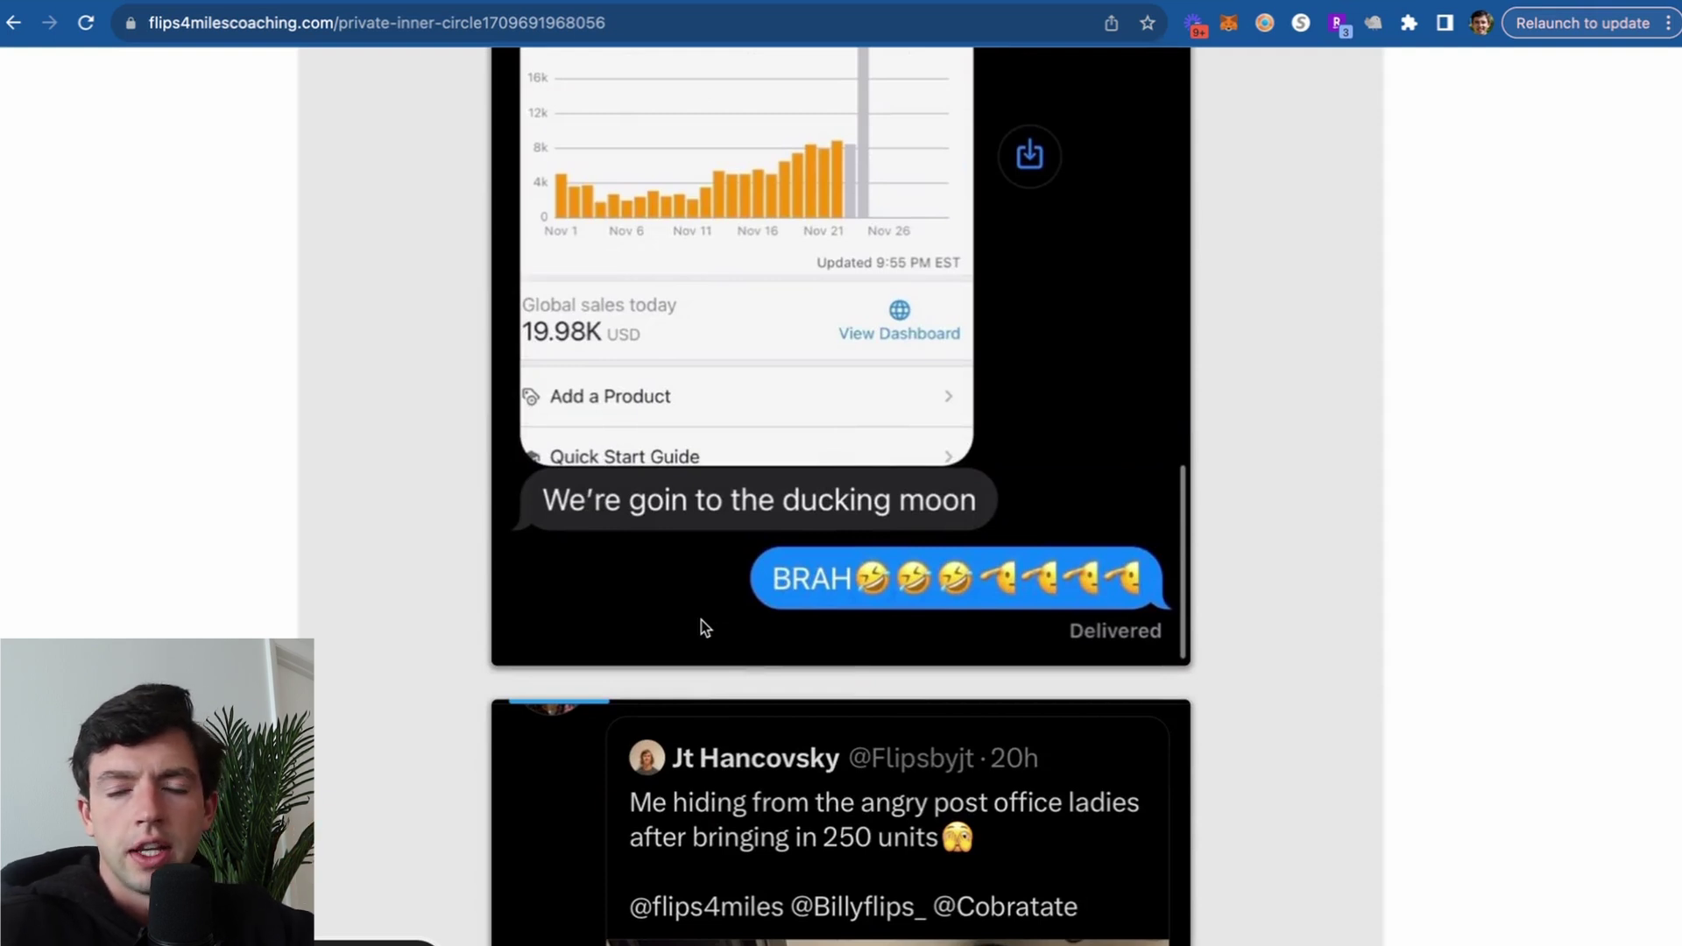
scroll(701, 618, "up", 20)
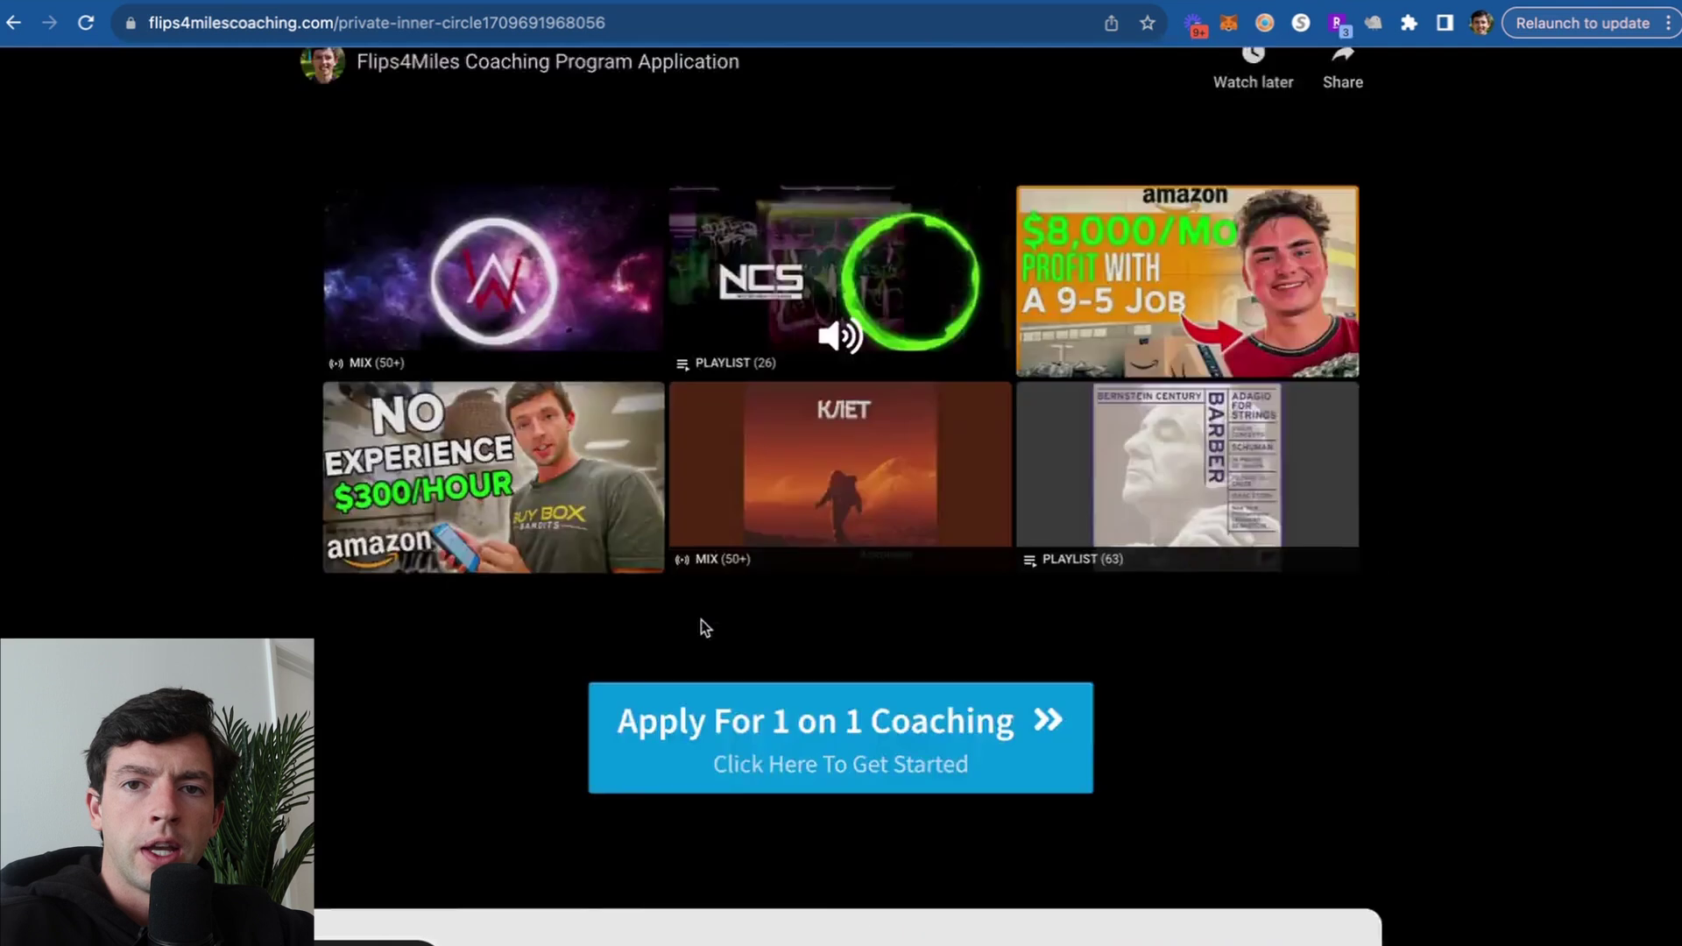